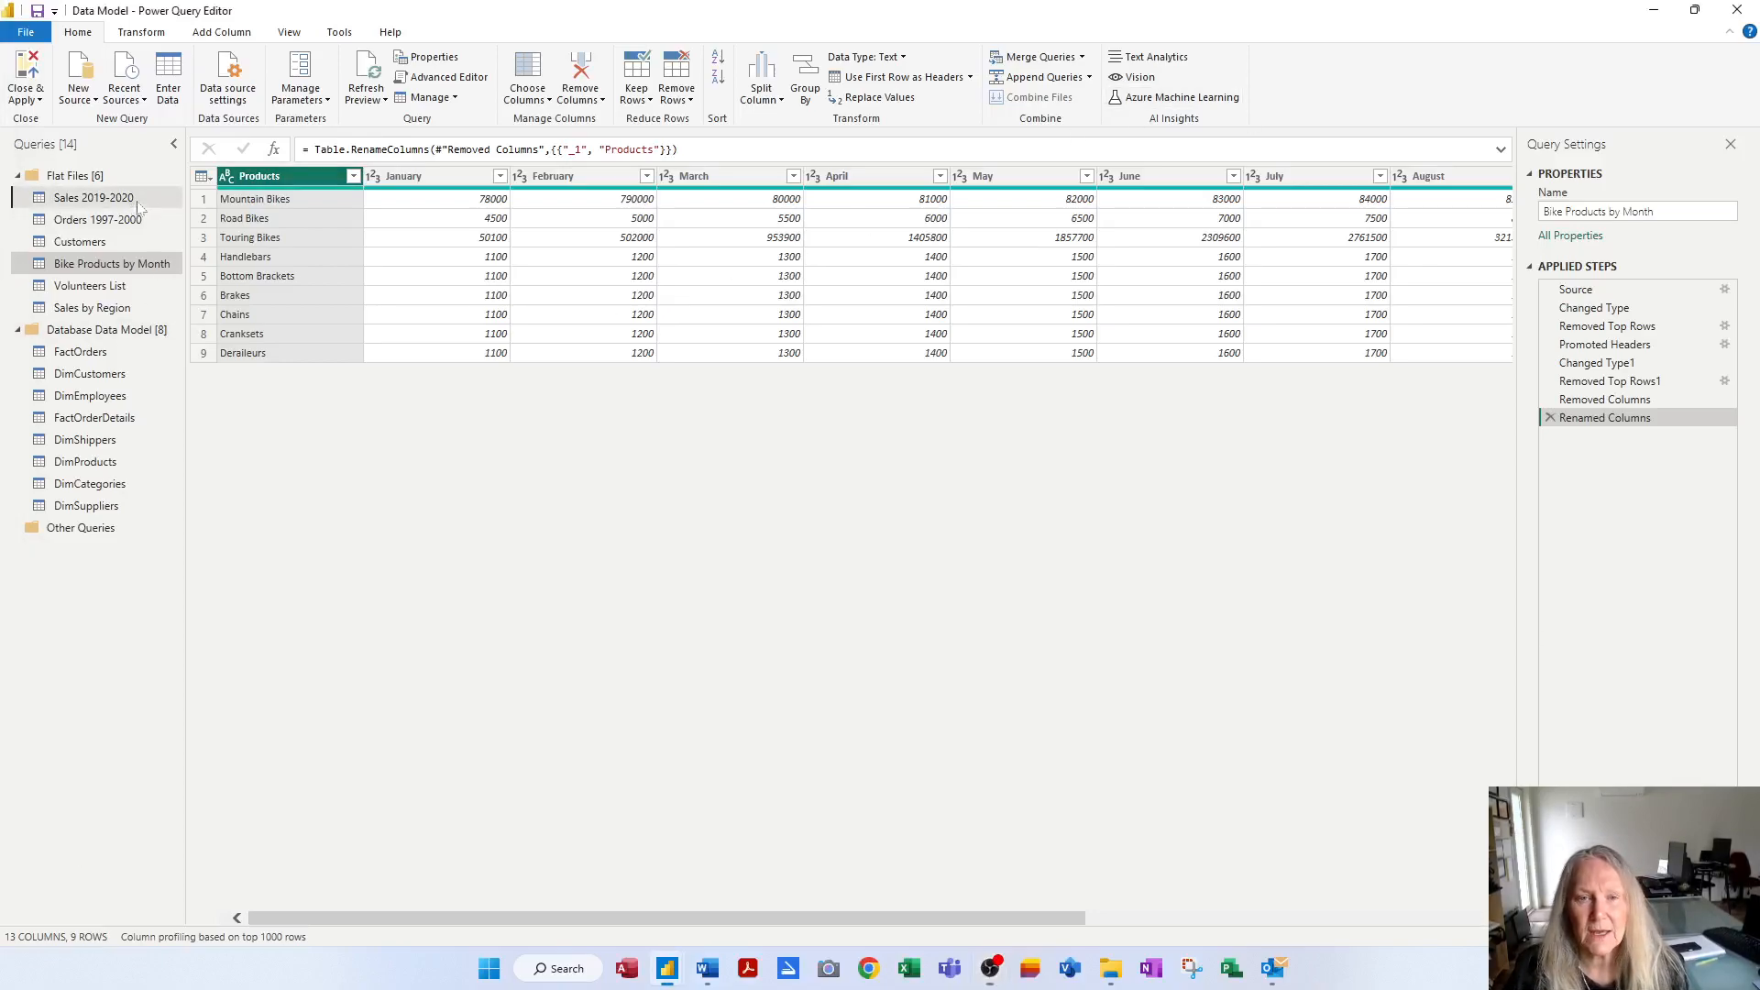
Open the Sales 2019-2020 query in the Flat Files group with its CountryRegion column selected.
{"action": "left_click", "coordinate": [94, 198]}
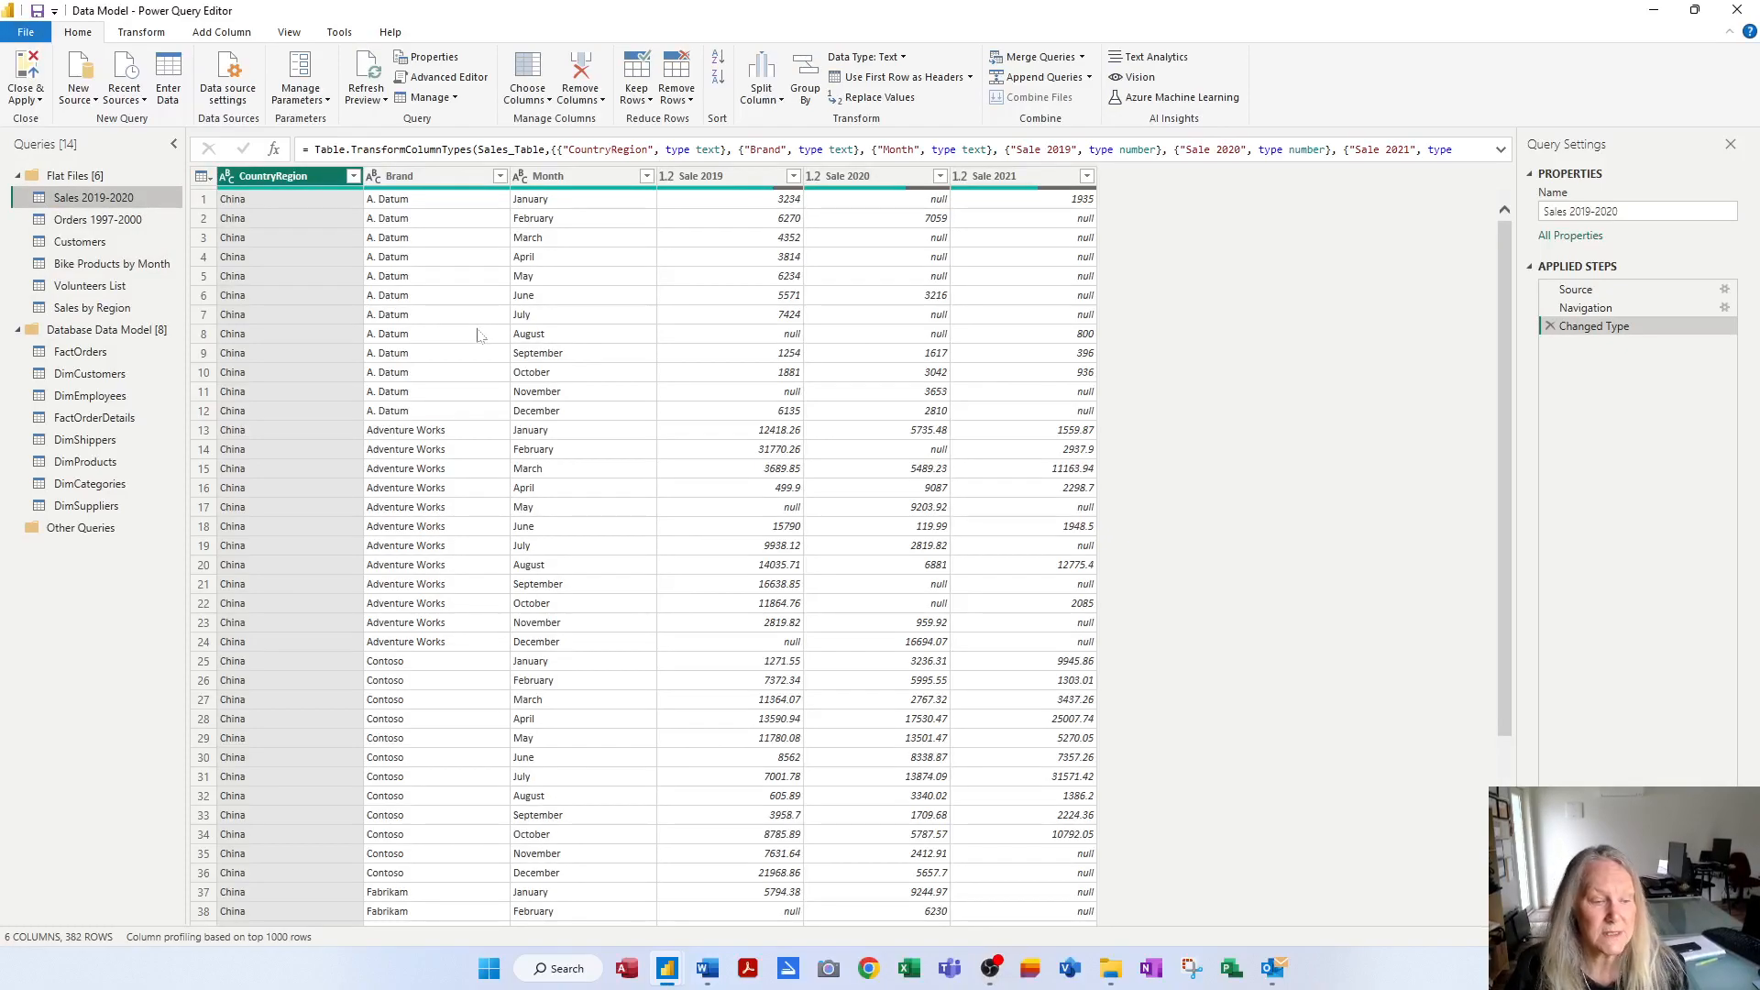
{"action": "right_click", "coordinate": [282, 184]}
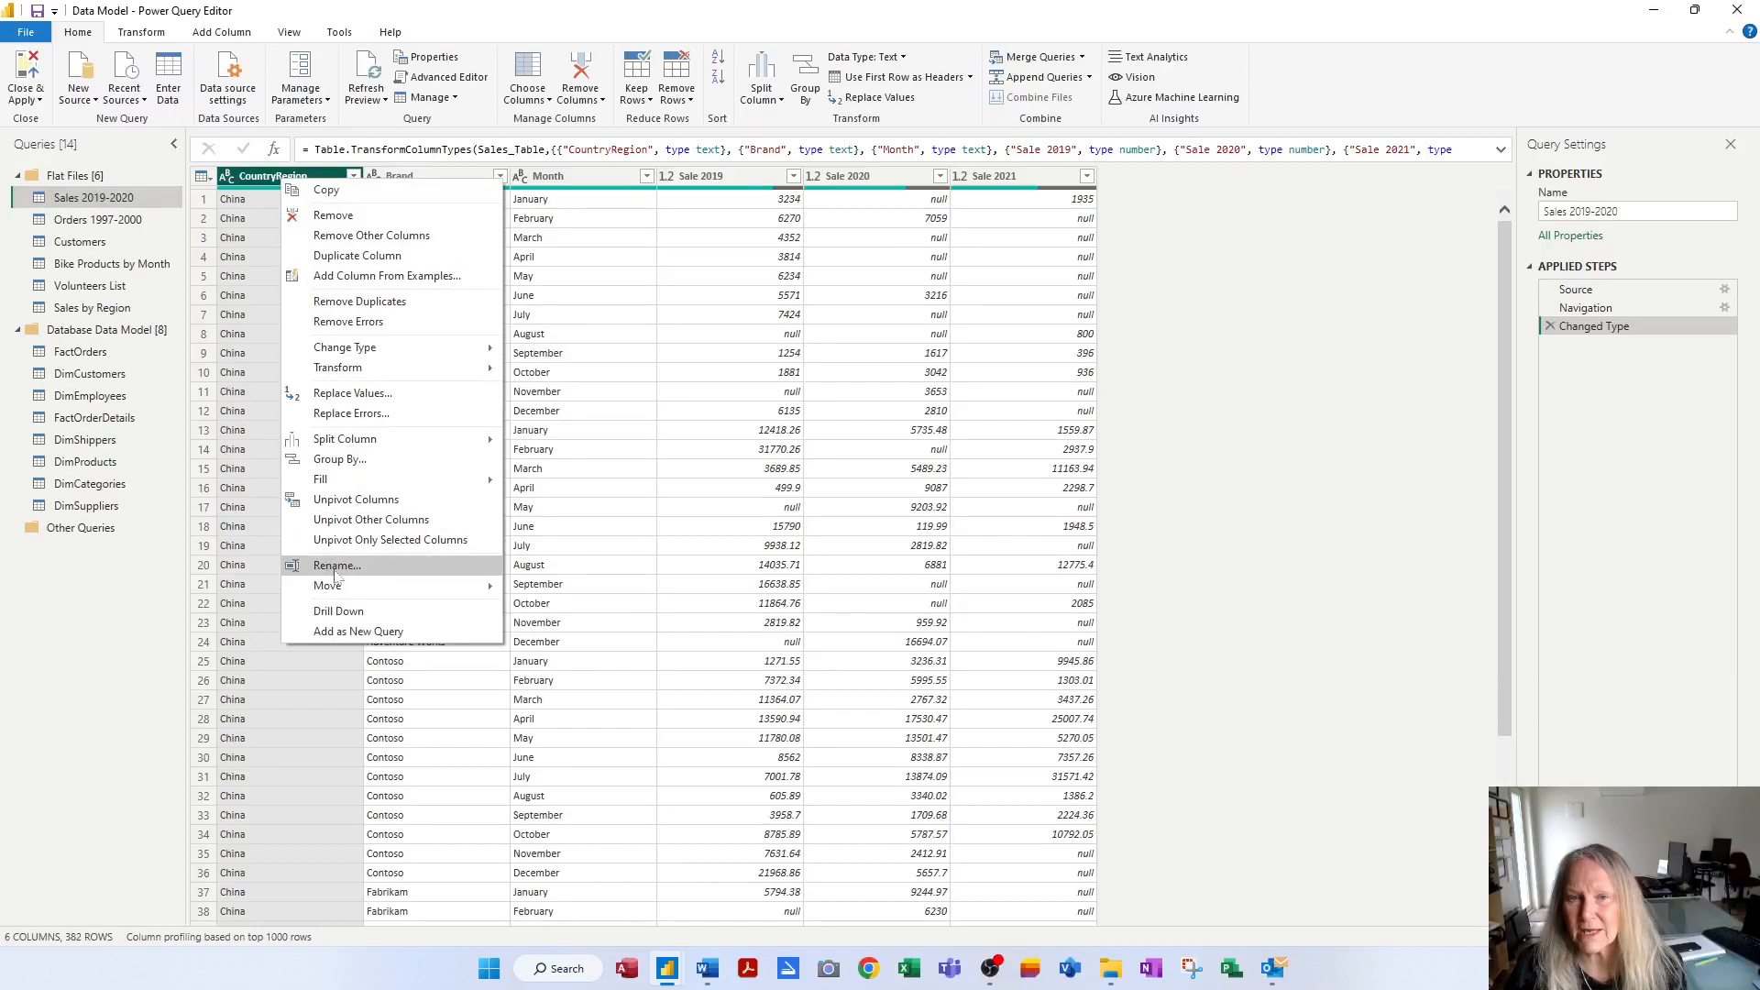
{"action": "left_click", "coordinate": [260, 176]}
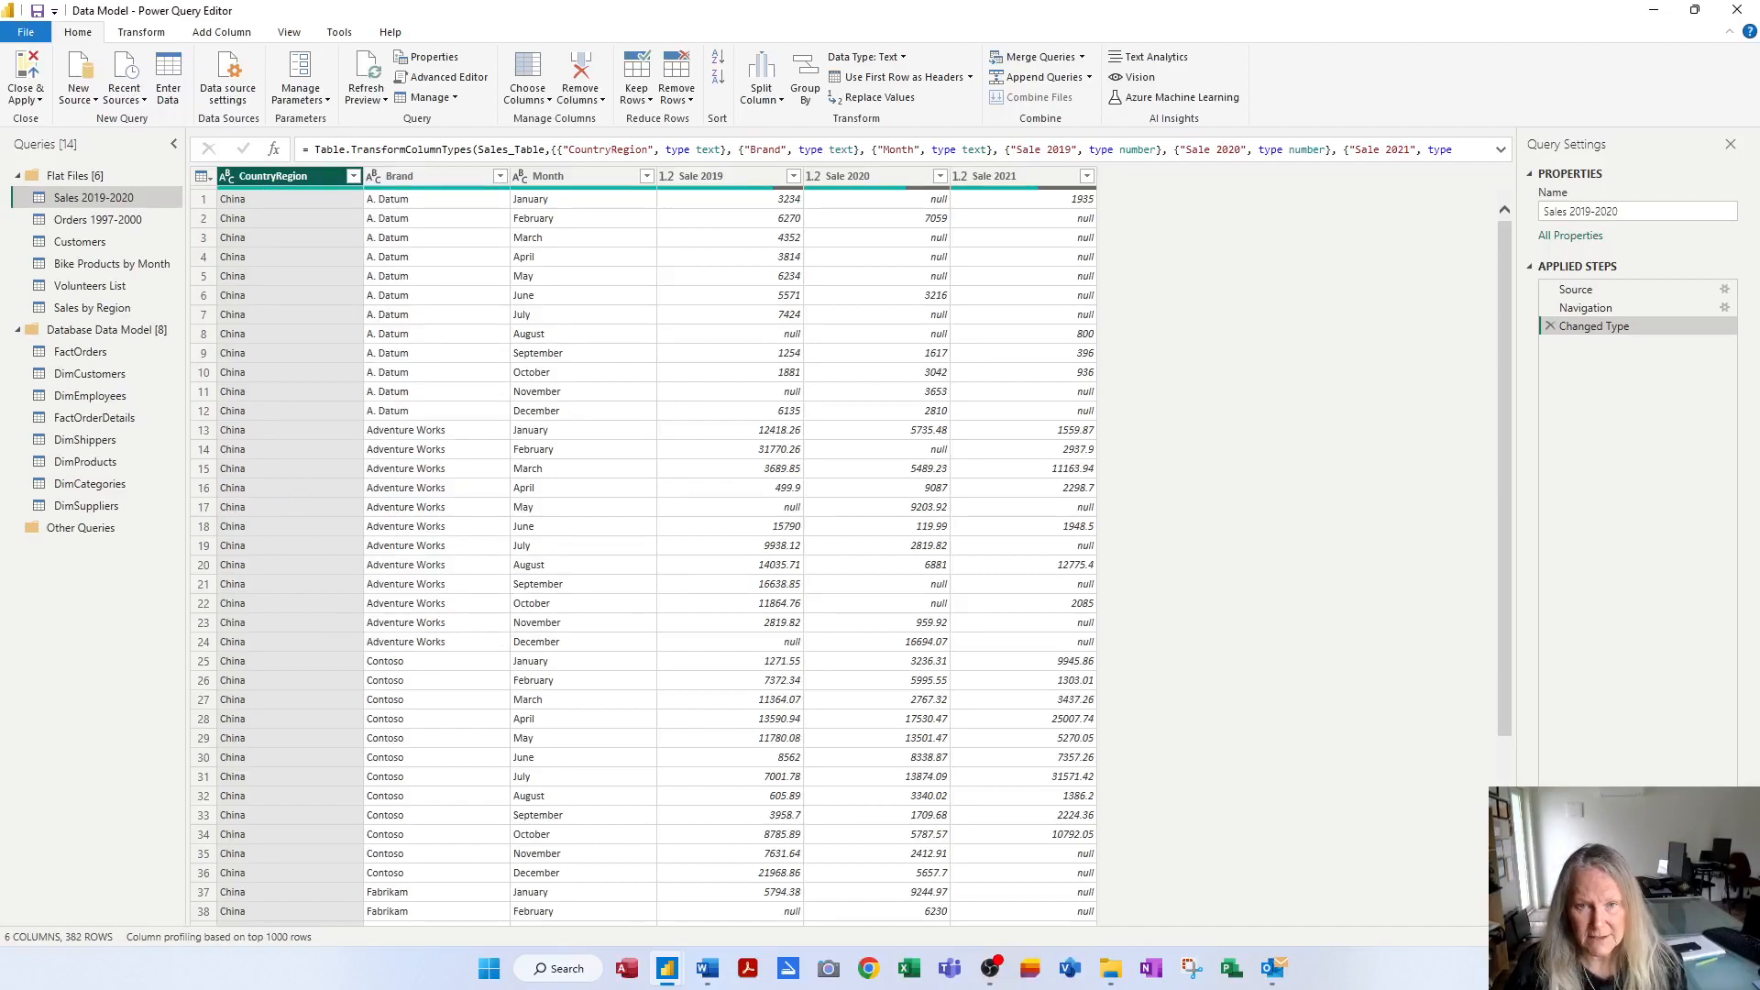
Try renaming the CountryRegion column to Country, and delete the resulting Renamed Columns step from the query.
{"action": "double_click", "coordinate": [282, 180]}
{"action": "key", "text": "Home"}
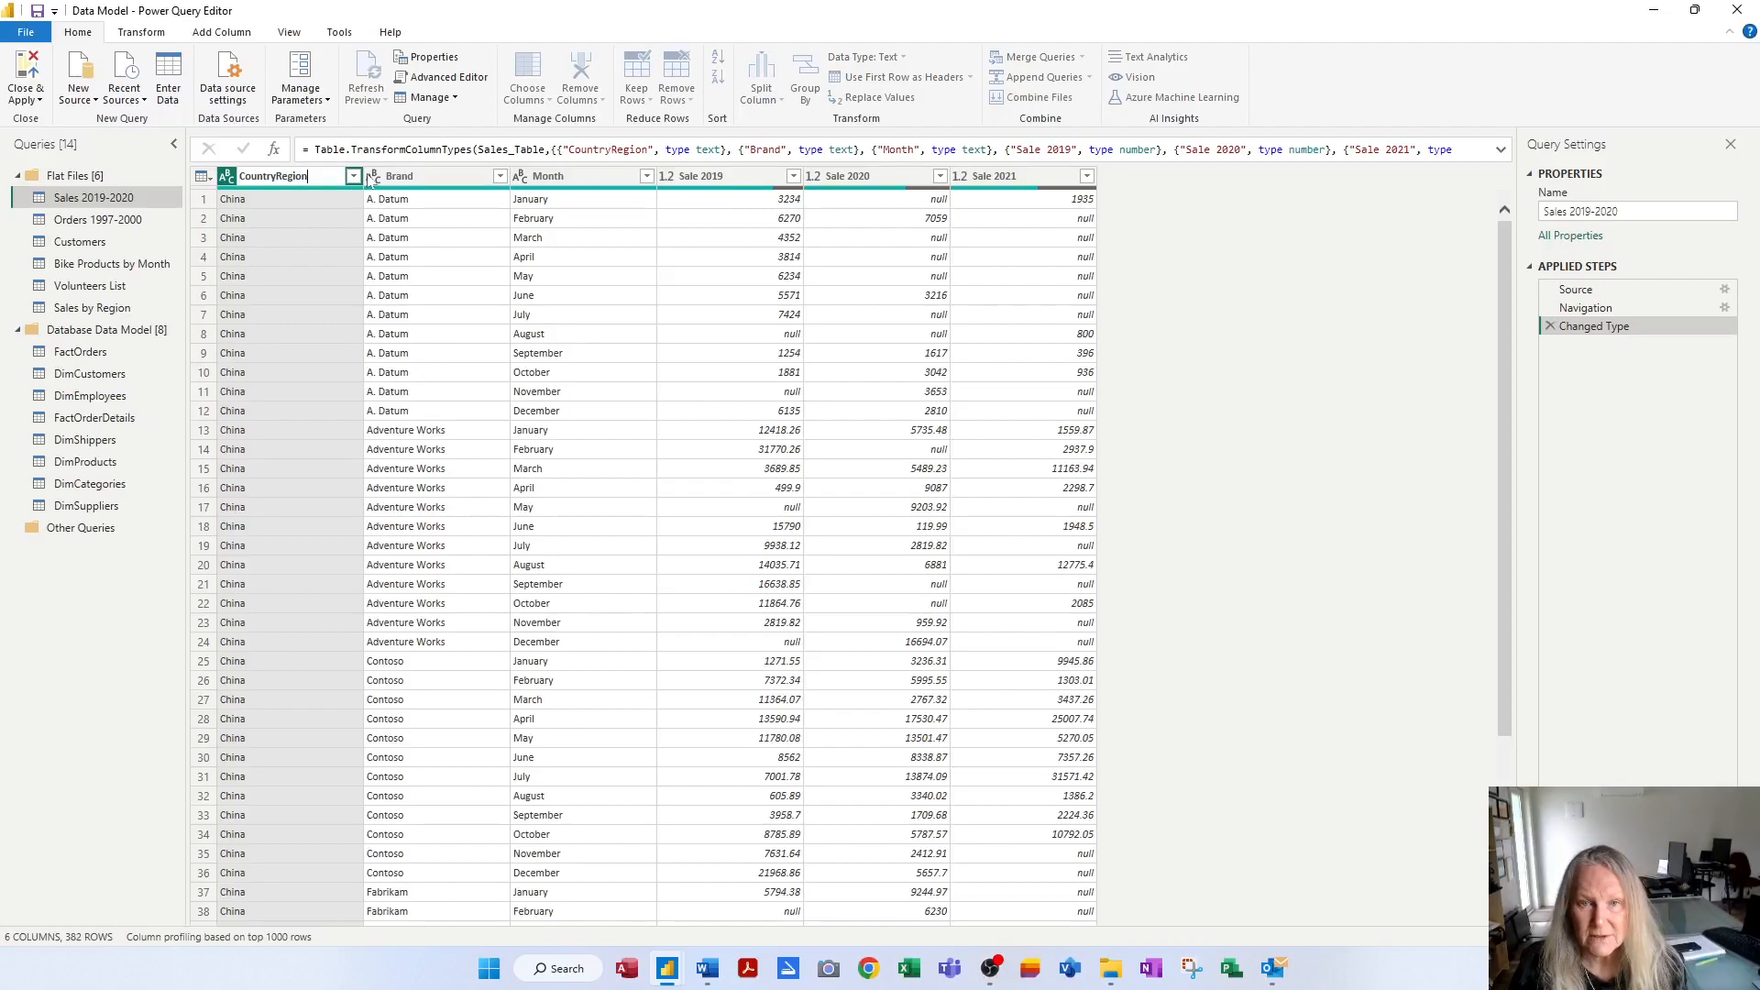
{"action": "key", "text": "BackSpace"}
{"action": "key", "text": "BackSpace"}
{"action": "key", "text": "BackSpace"}
{"action": "key", "text": "BackSpace"}
{"action": "key", "text": "BackSpace"}
{"action": "key", "text": "BackSpace"}
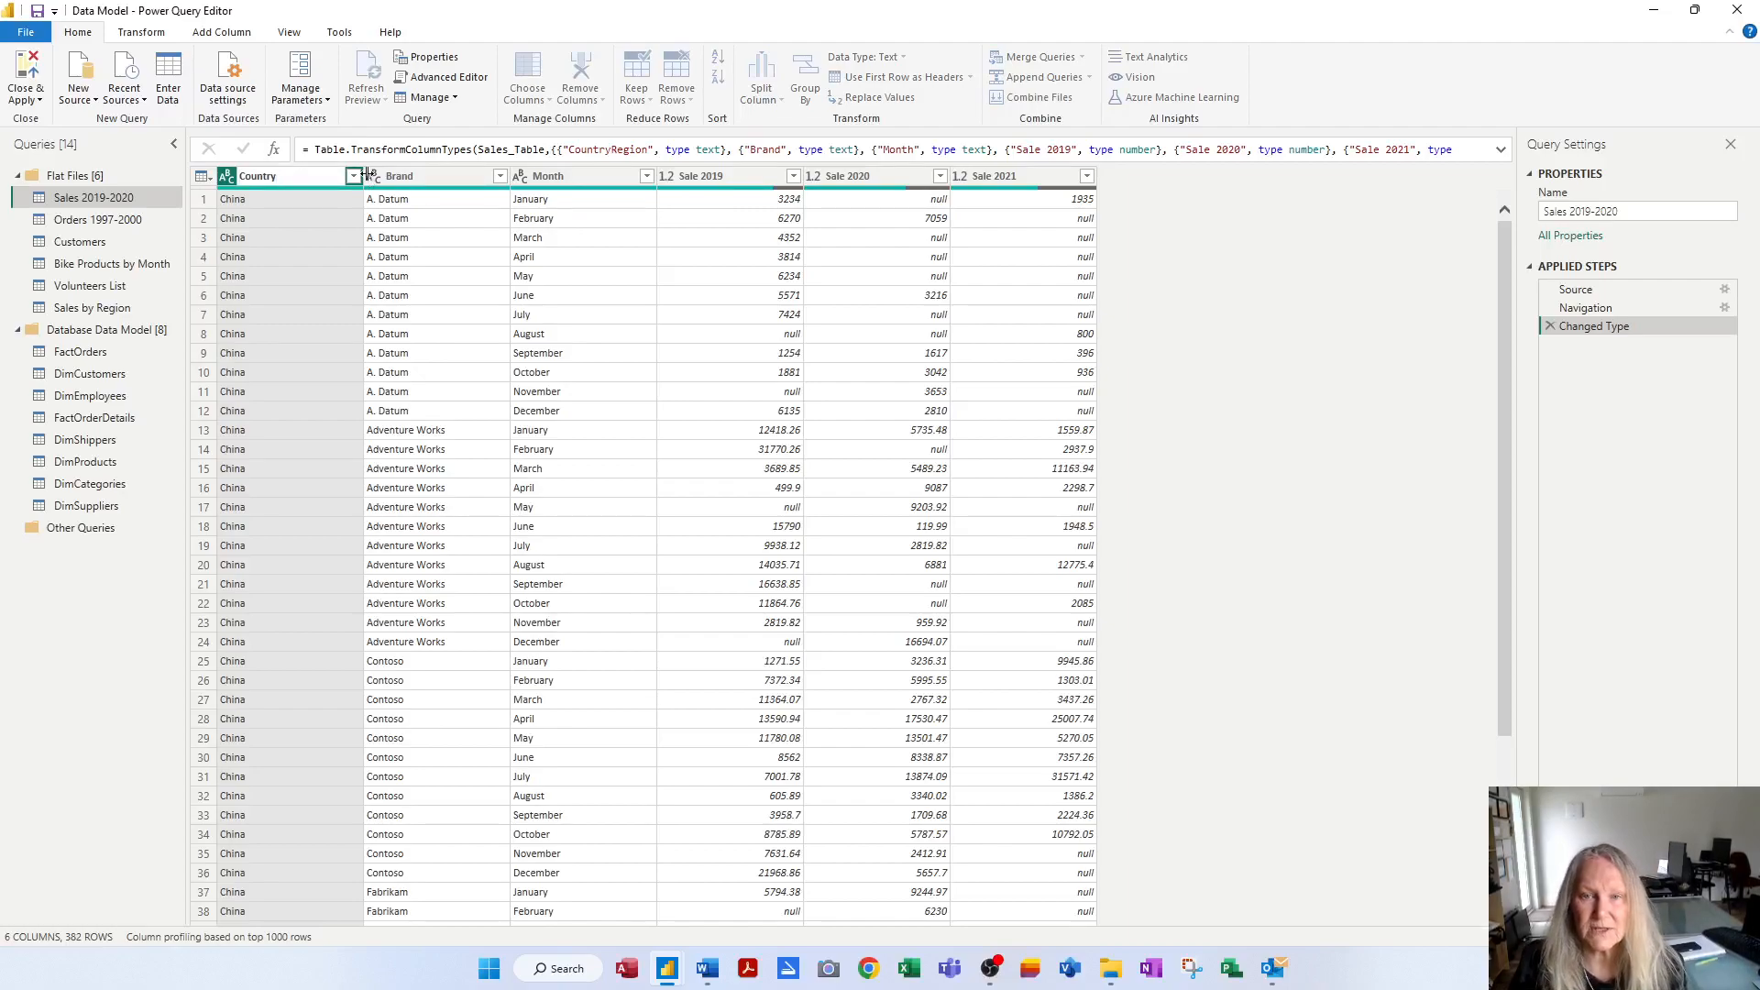
{"action": "key", "text": "Return"}
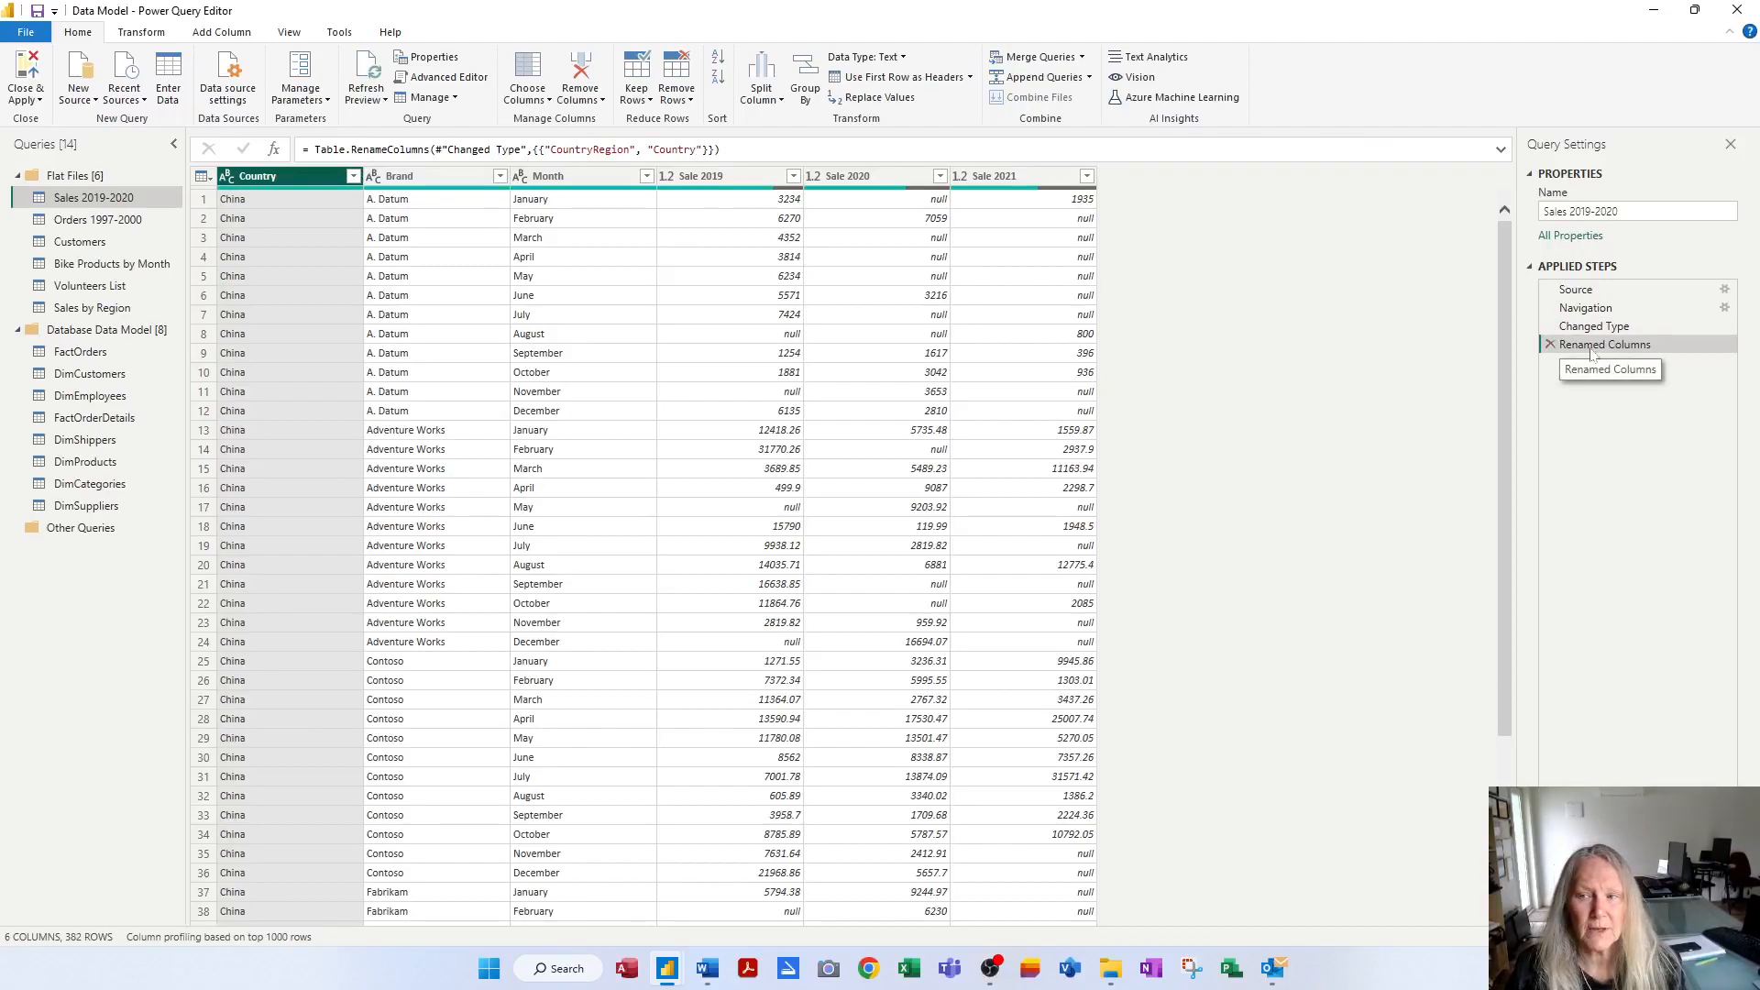
{"action": "left_click", "coordinate": [1549, 345]}
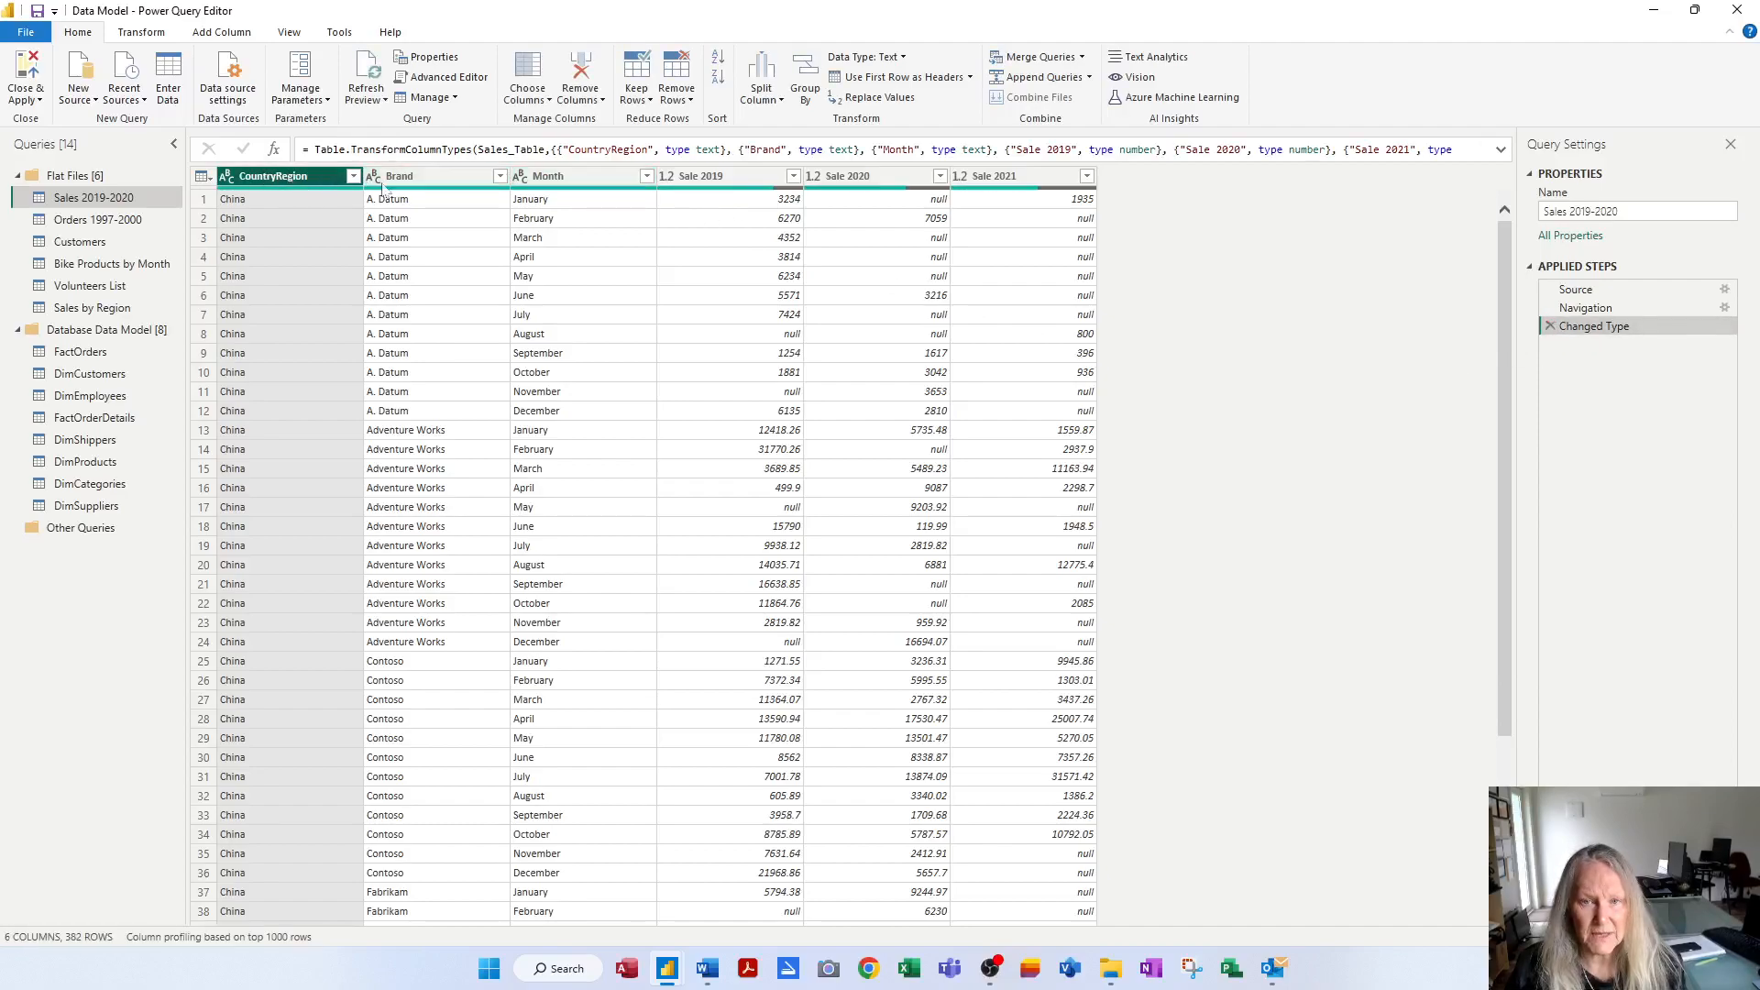
Rename the CountryRegion column of the Sales 2019-2020 query to Country.
{"action": "left_click", "coordinate": [447, 179], "text": "ctrl"}
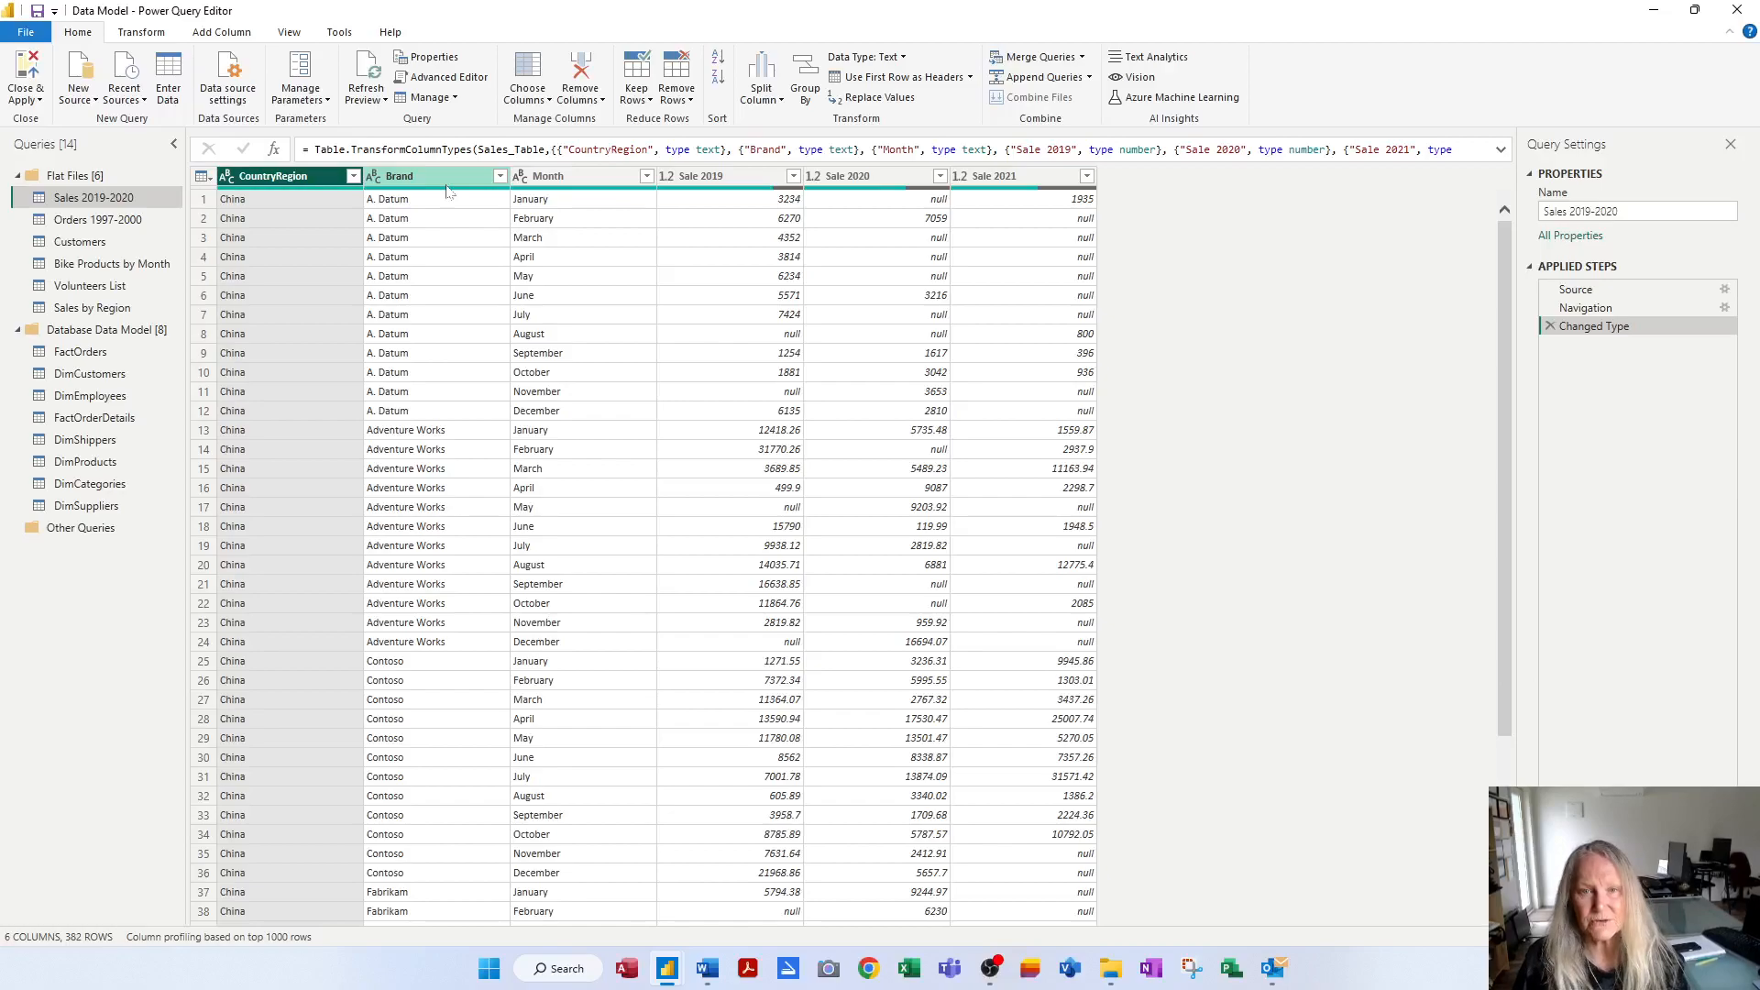
{"action": "key", "text": "F2"}
{"action": "key", "text": "End"}
{"action": "key", "text": "BackSpace"}
{"action": "key", "text": "BackSpace"}
{"action": "key", "text": "BackSpace"}
{"action": "key", "text": "BackSpace"}
{"action": "key", "text": "BackSpace"}
{"action": "key", "text": "BackSpace"}
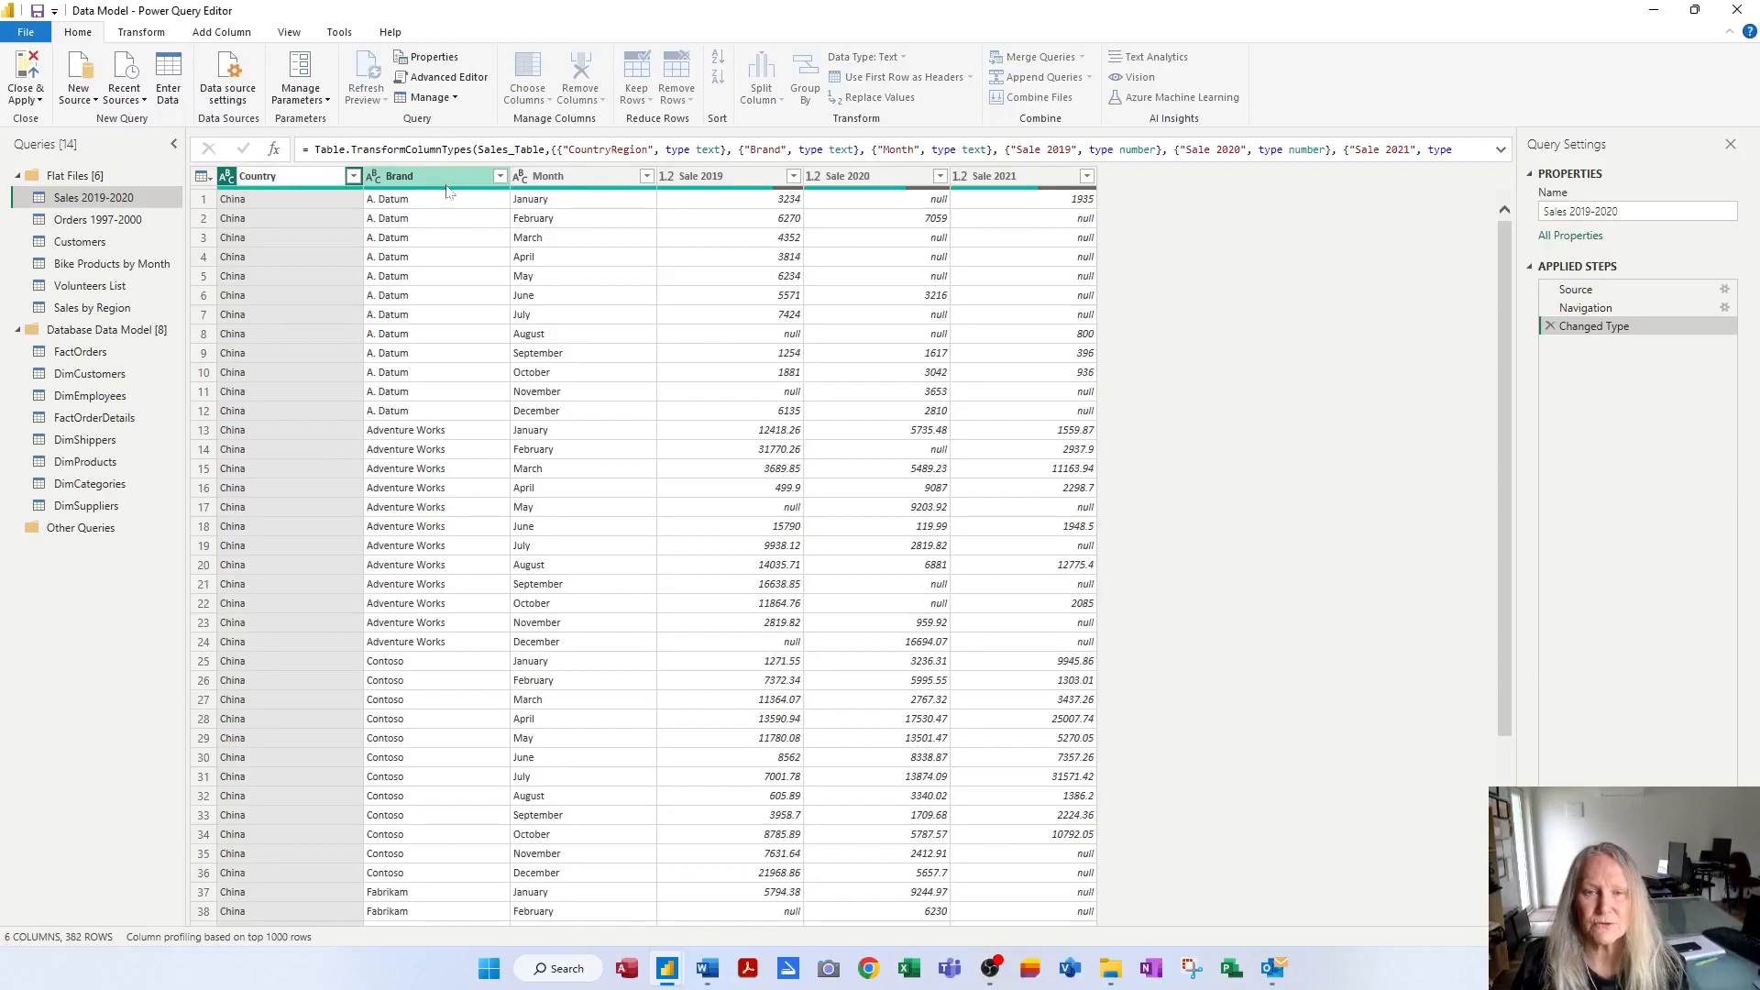
{"action": "key", "text": "Return"}
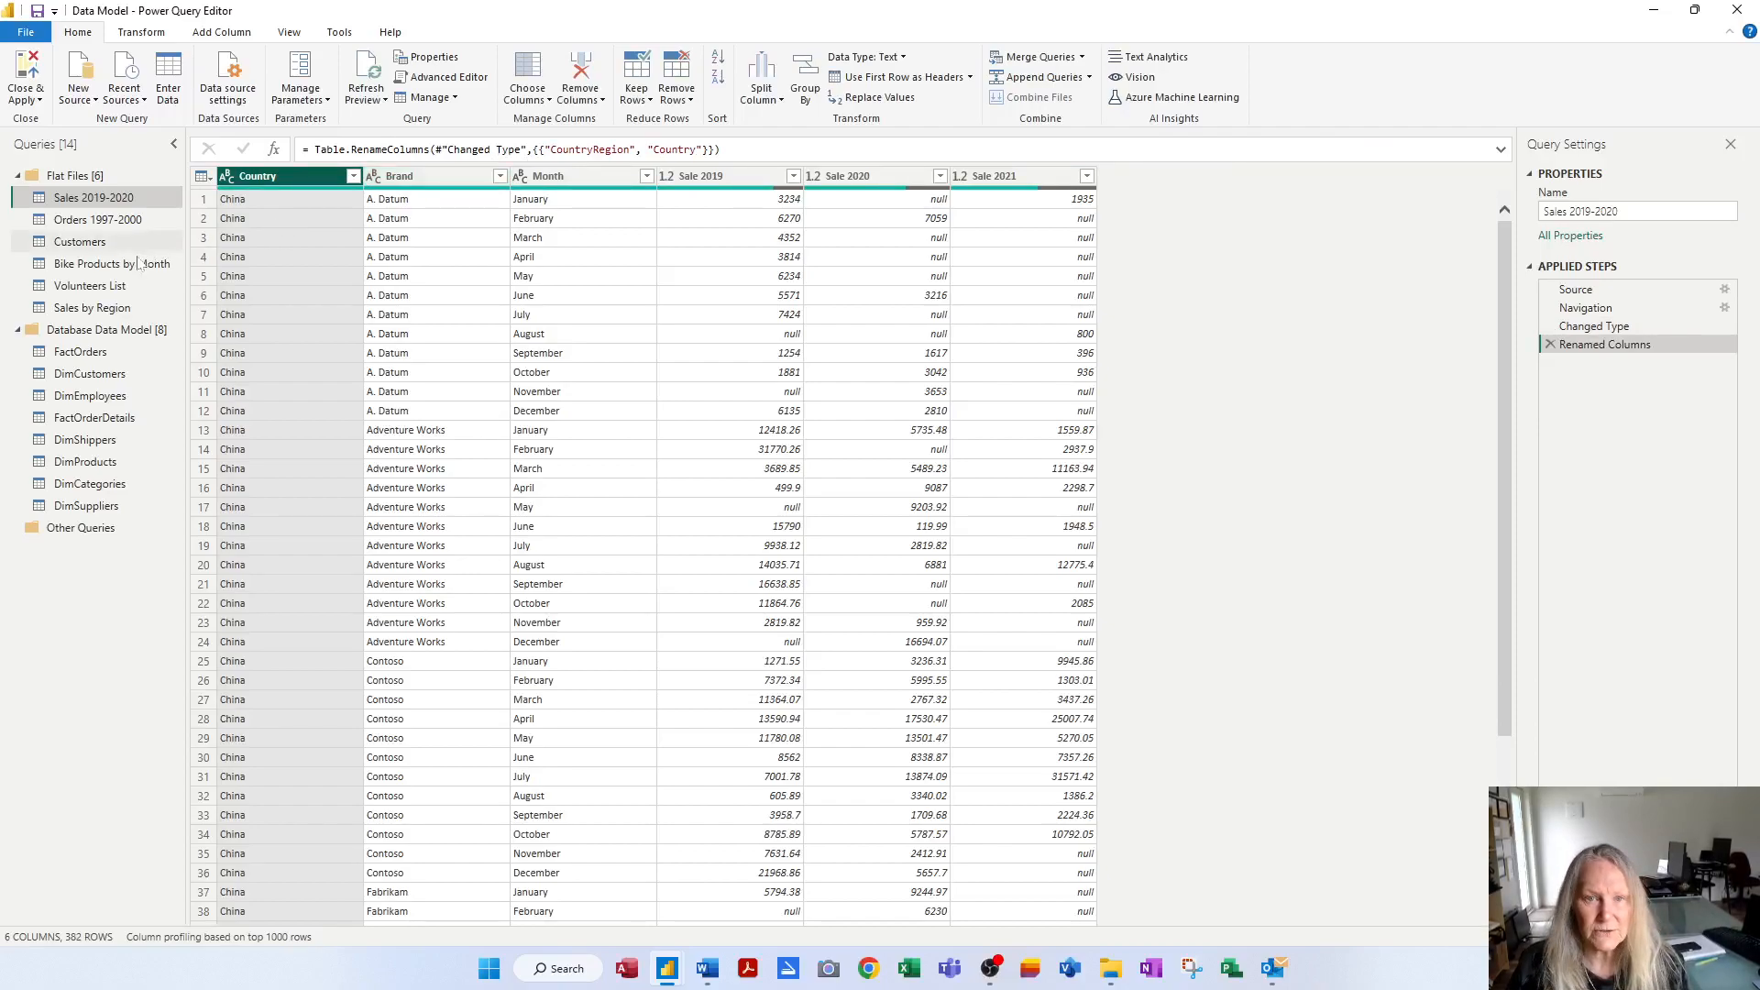
In the Customers query of the Flat Files group, rename the Customer ID column to ID.
{"action": "left_click", "coordinate": [80, 241]}
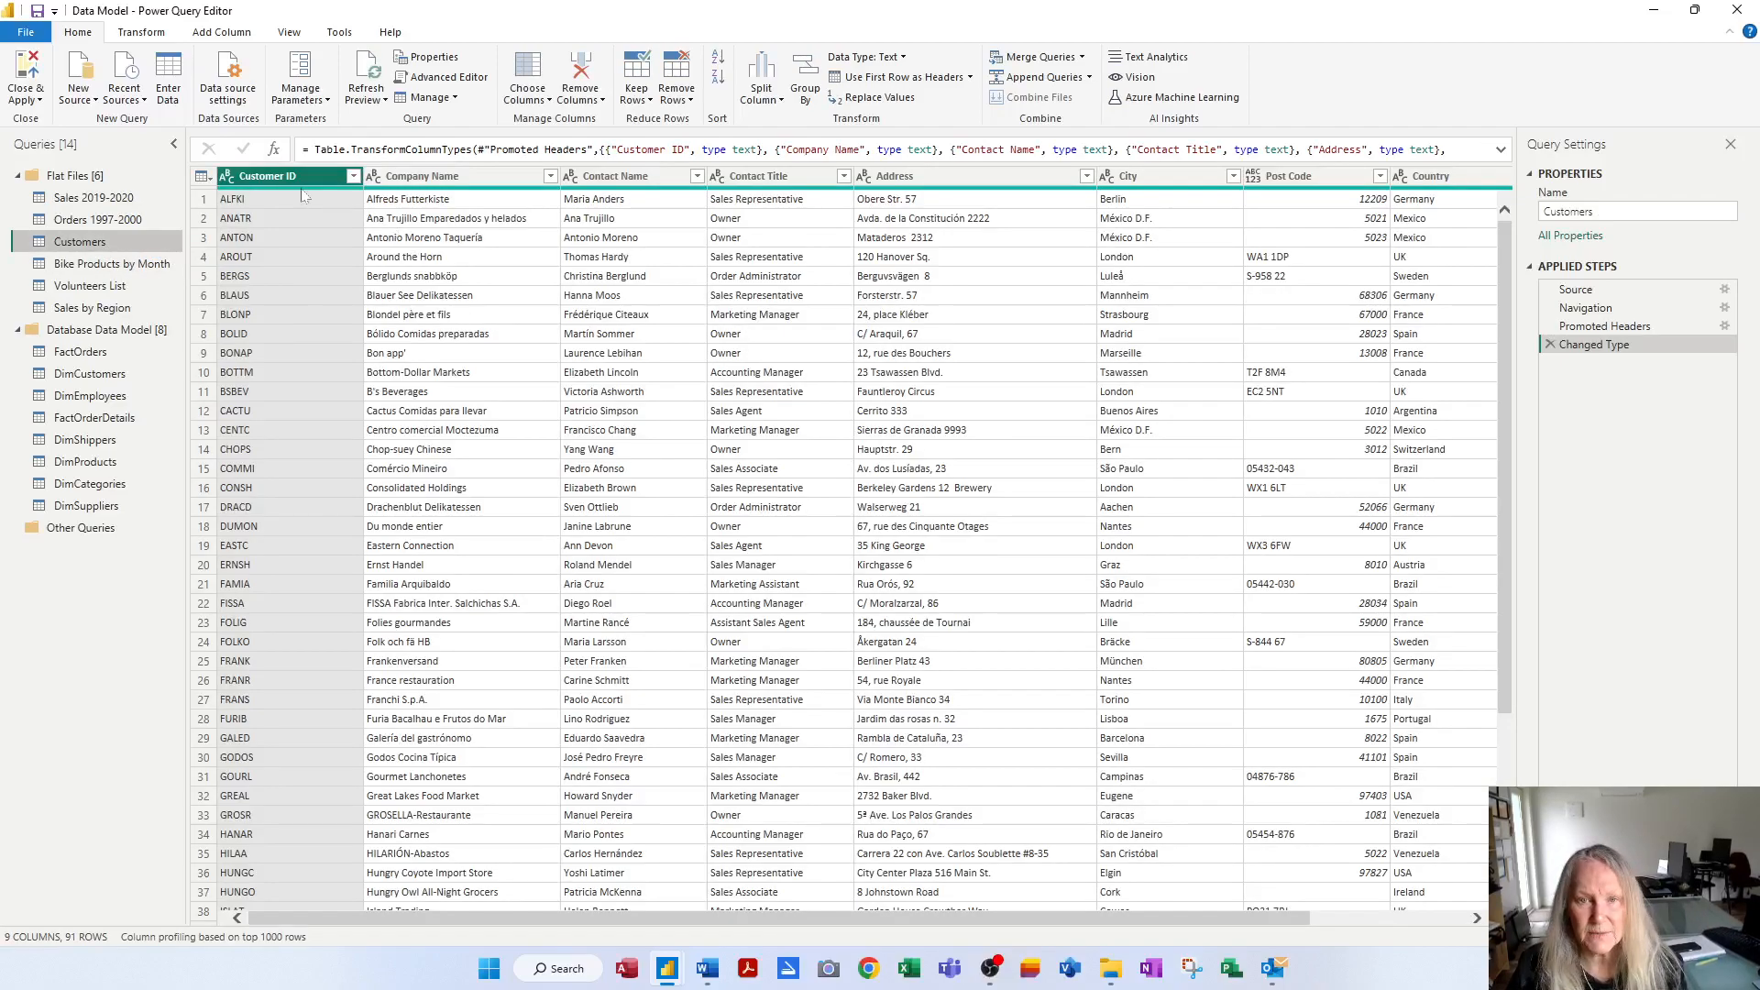
{"action": "key", "text": "F2"}
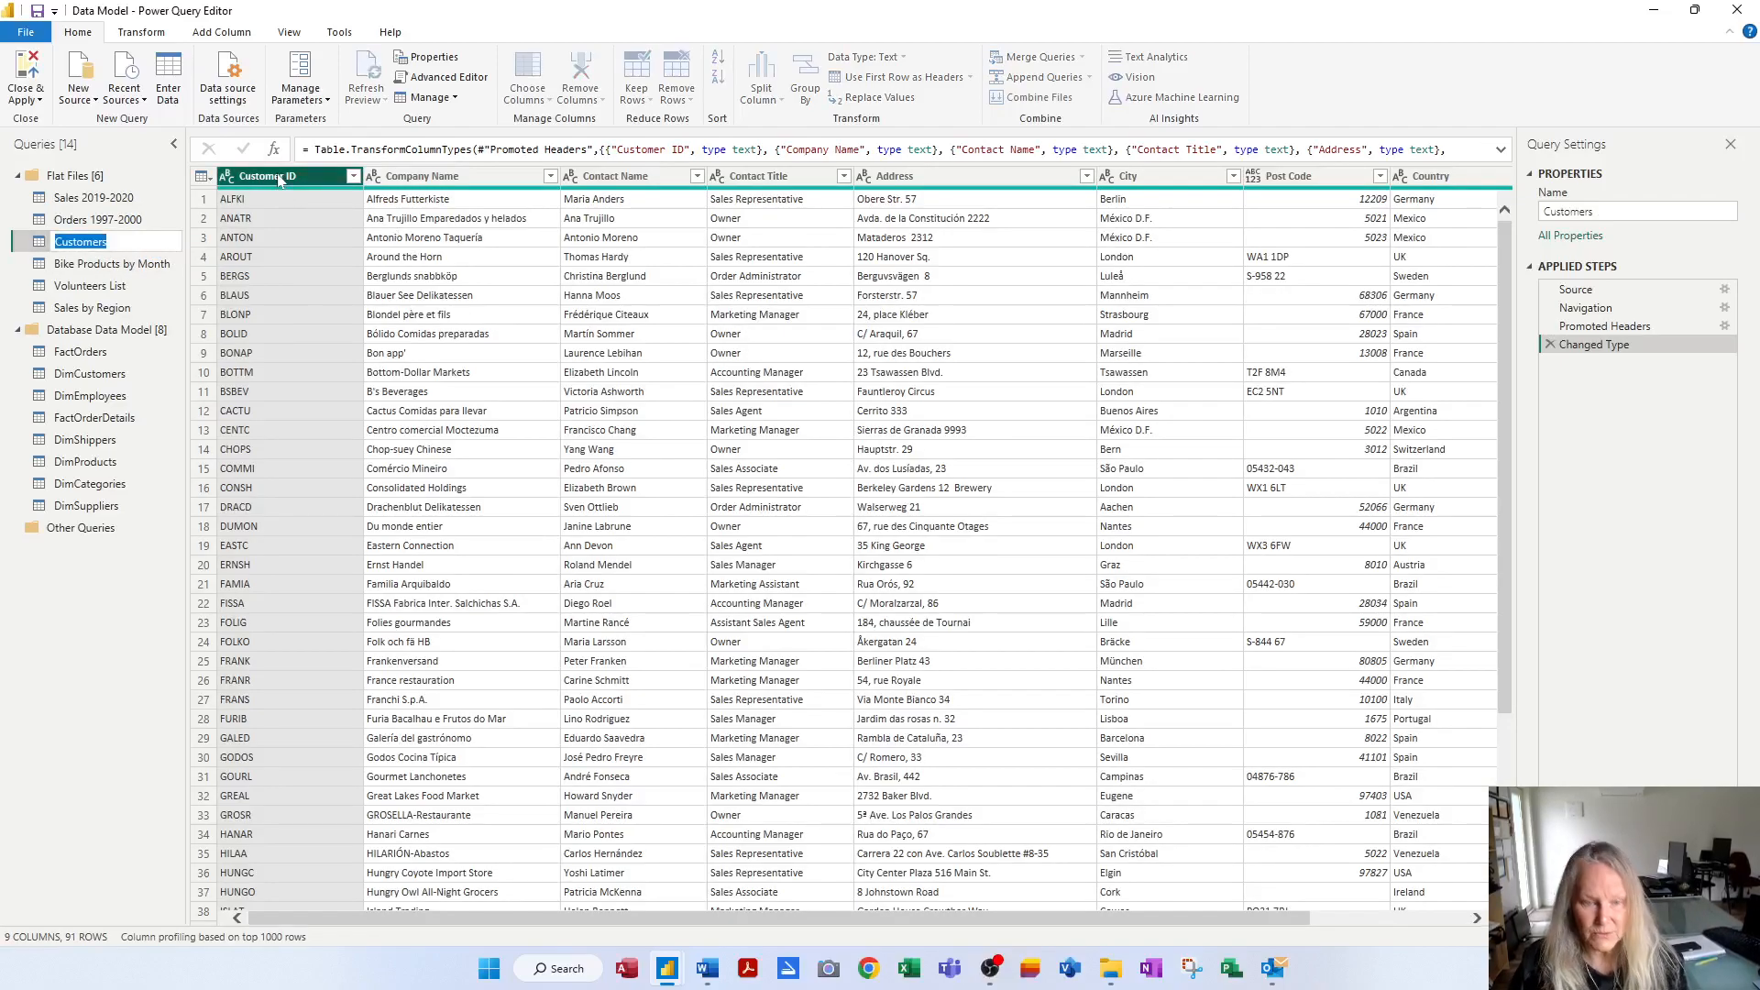
{"action": "left_click", "coordinate": [288, 180]}
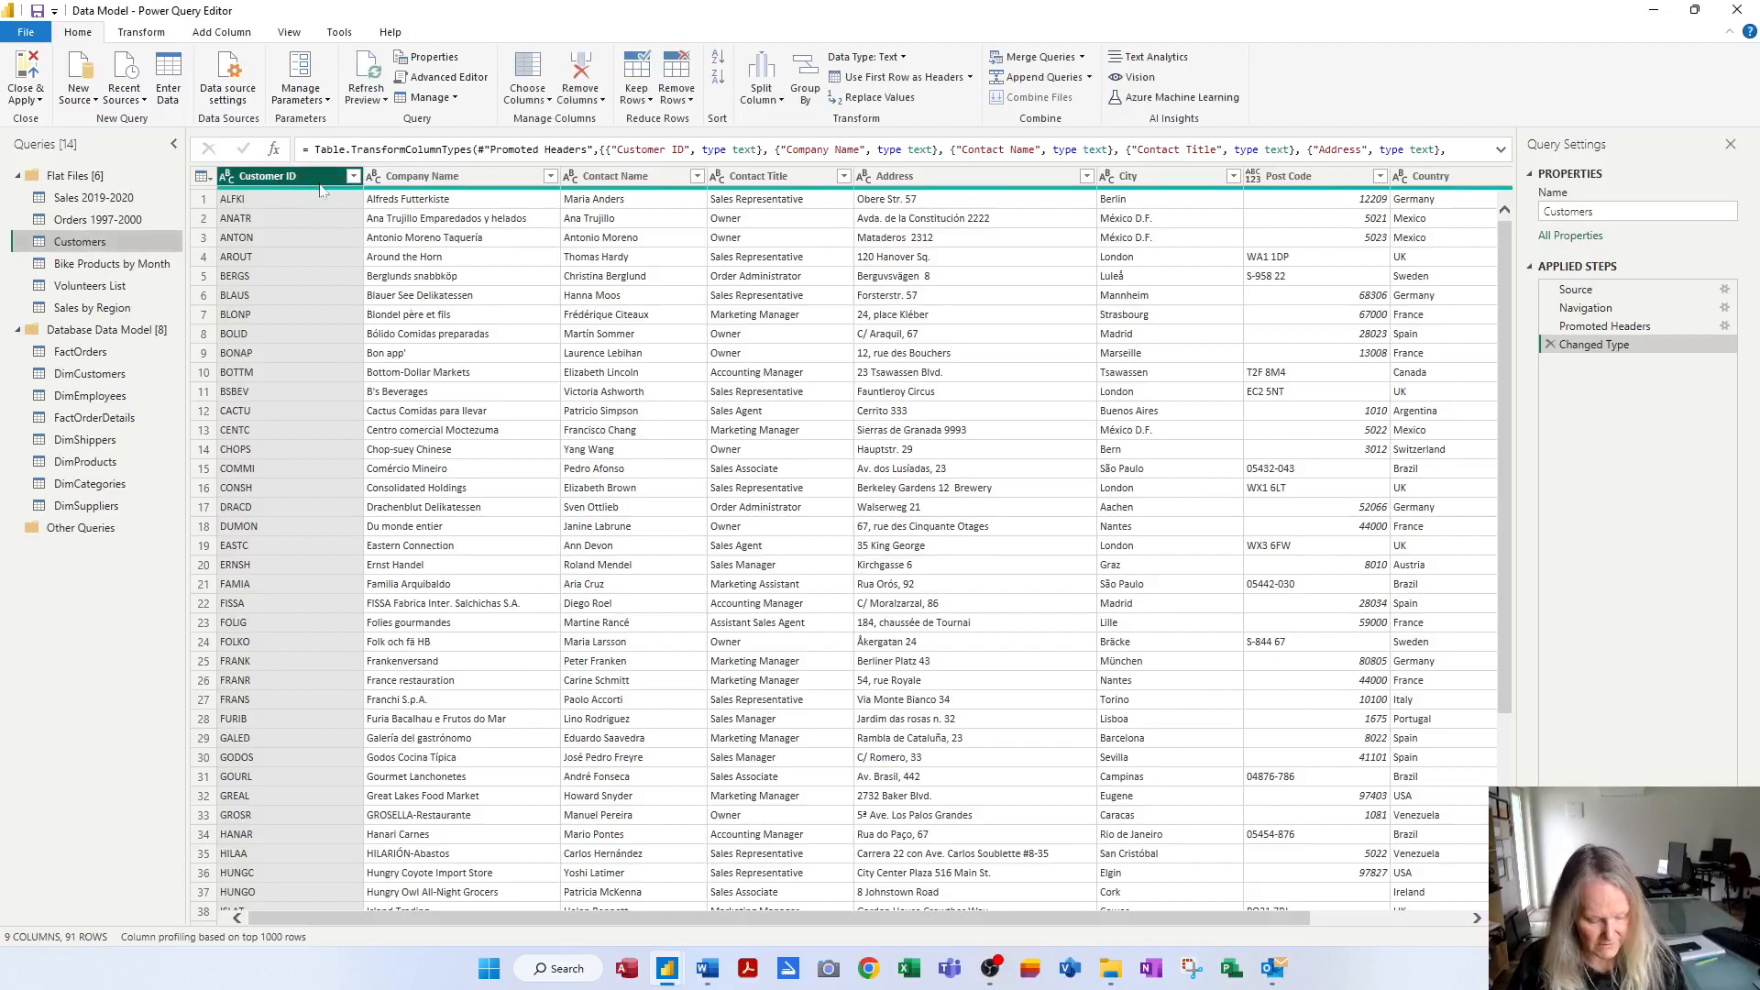
{"action": "key", "text": "F2"}
{"action": "left_click", "coordinate": [321, 190]}
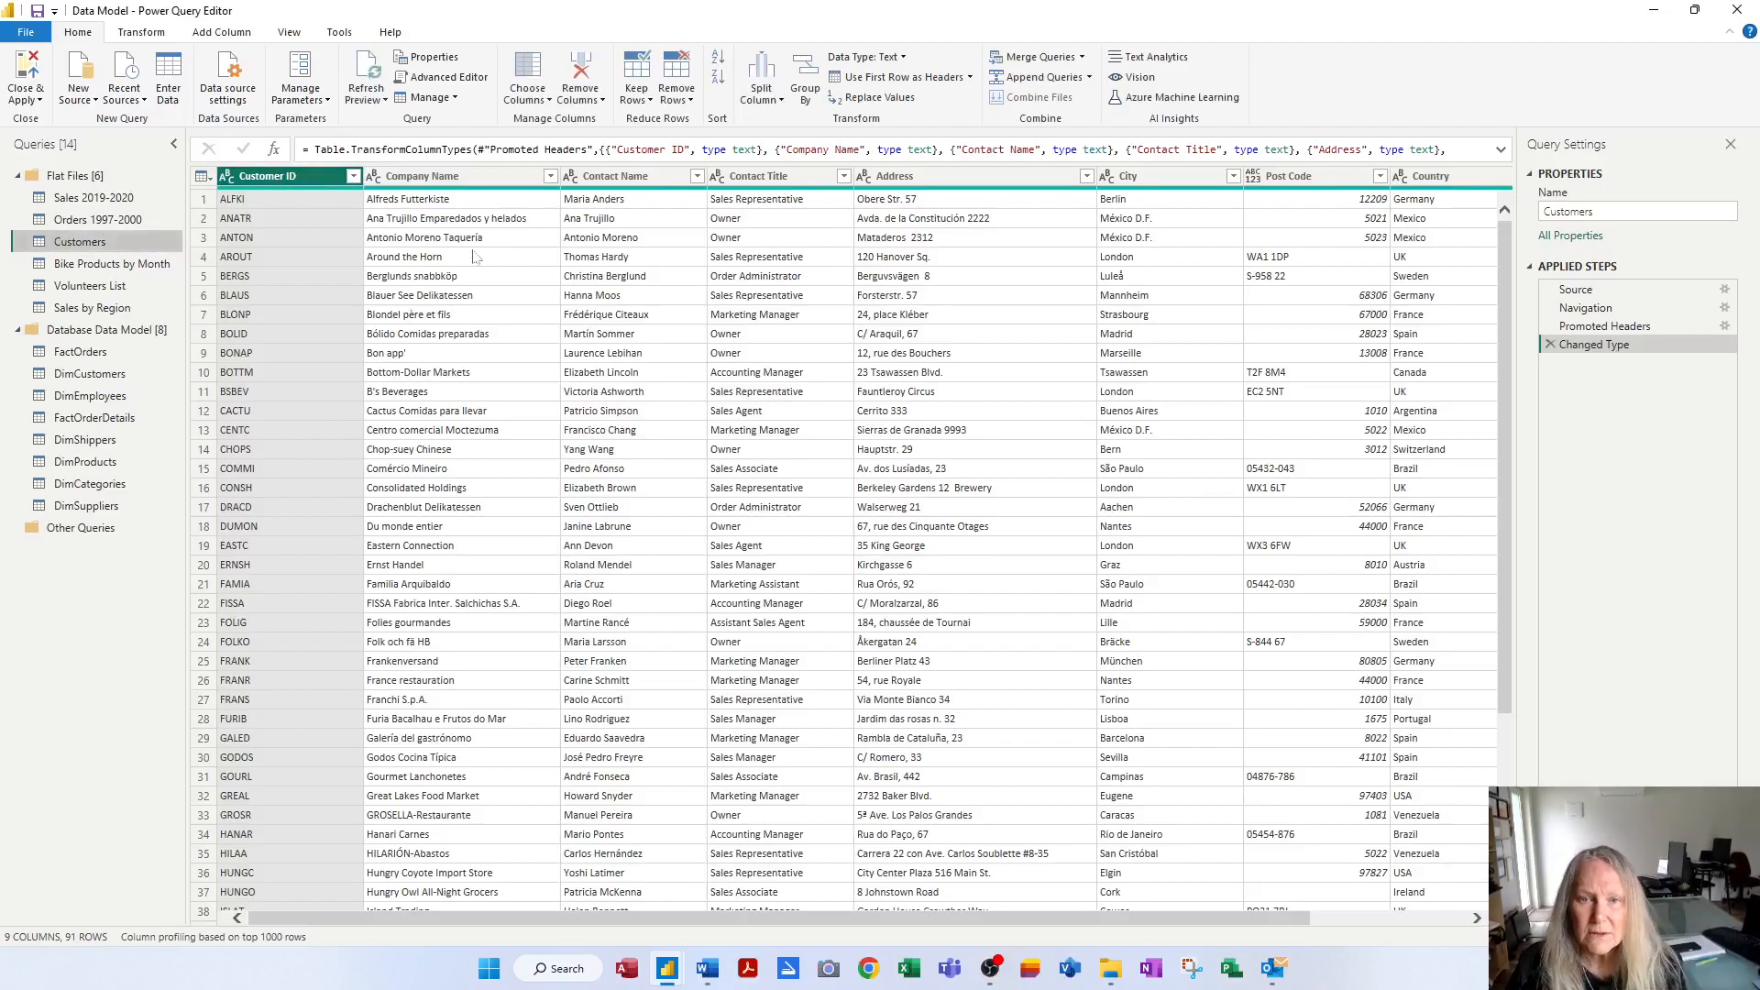
{"action": "key", "text": "F2"}
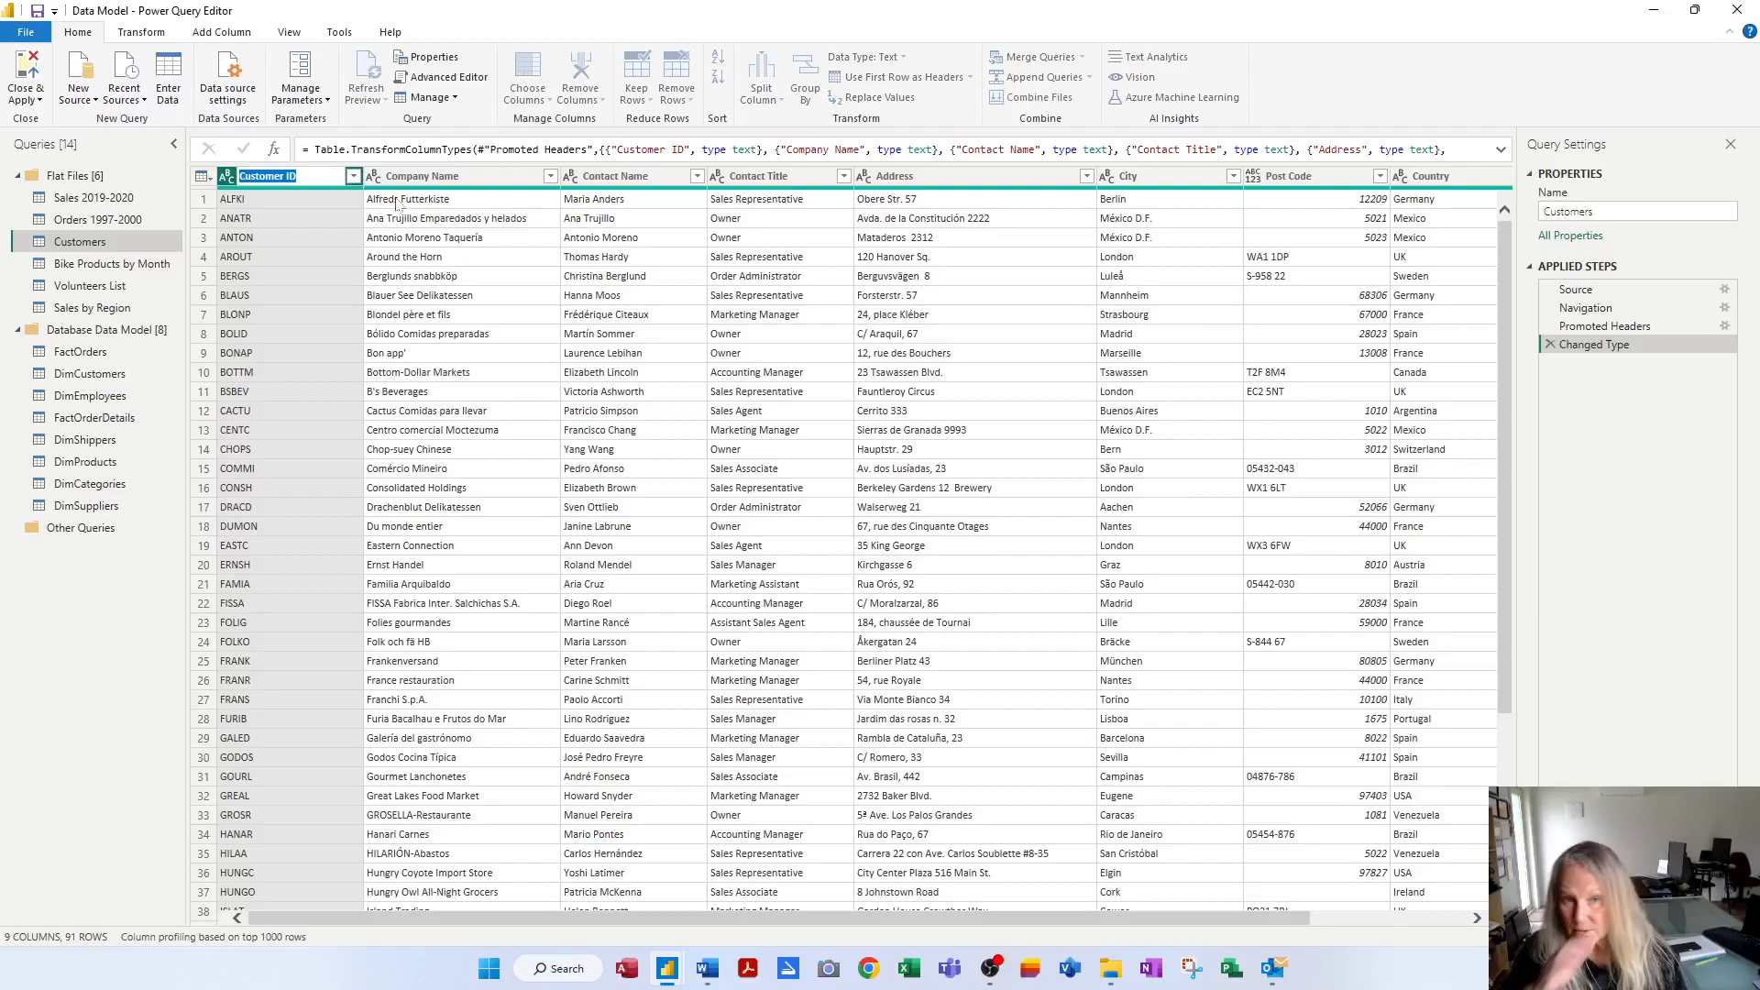
{"action": "type", "text": "ID"}
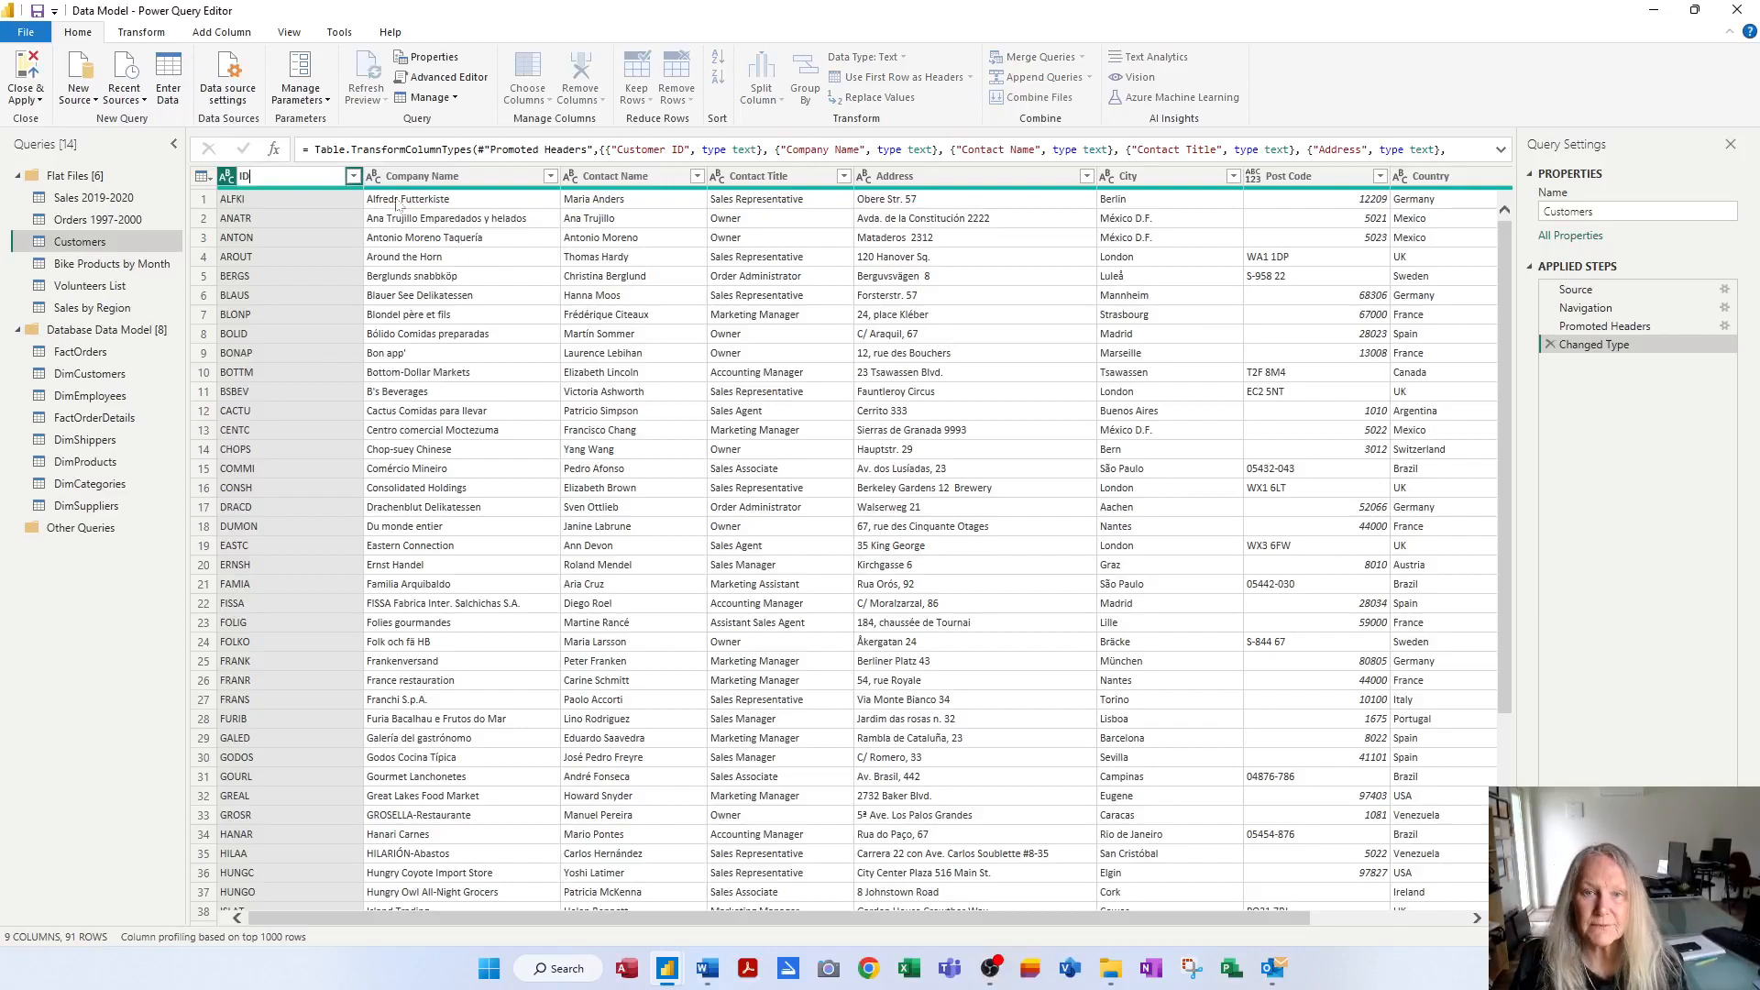
{"action": "key", "text": "Return"}
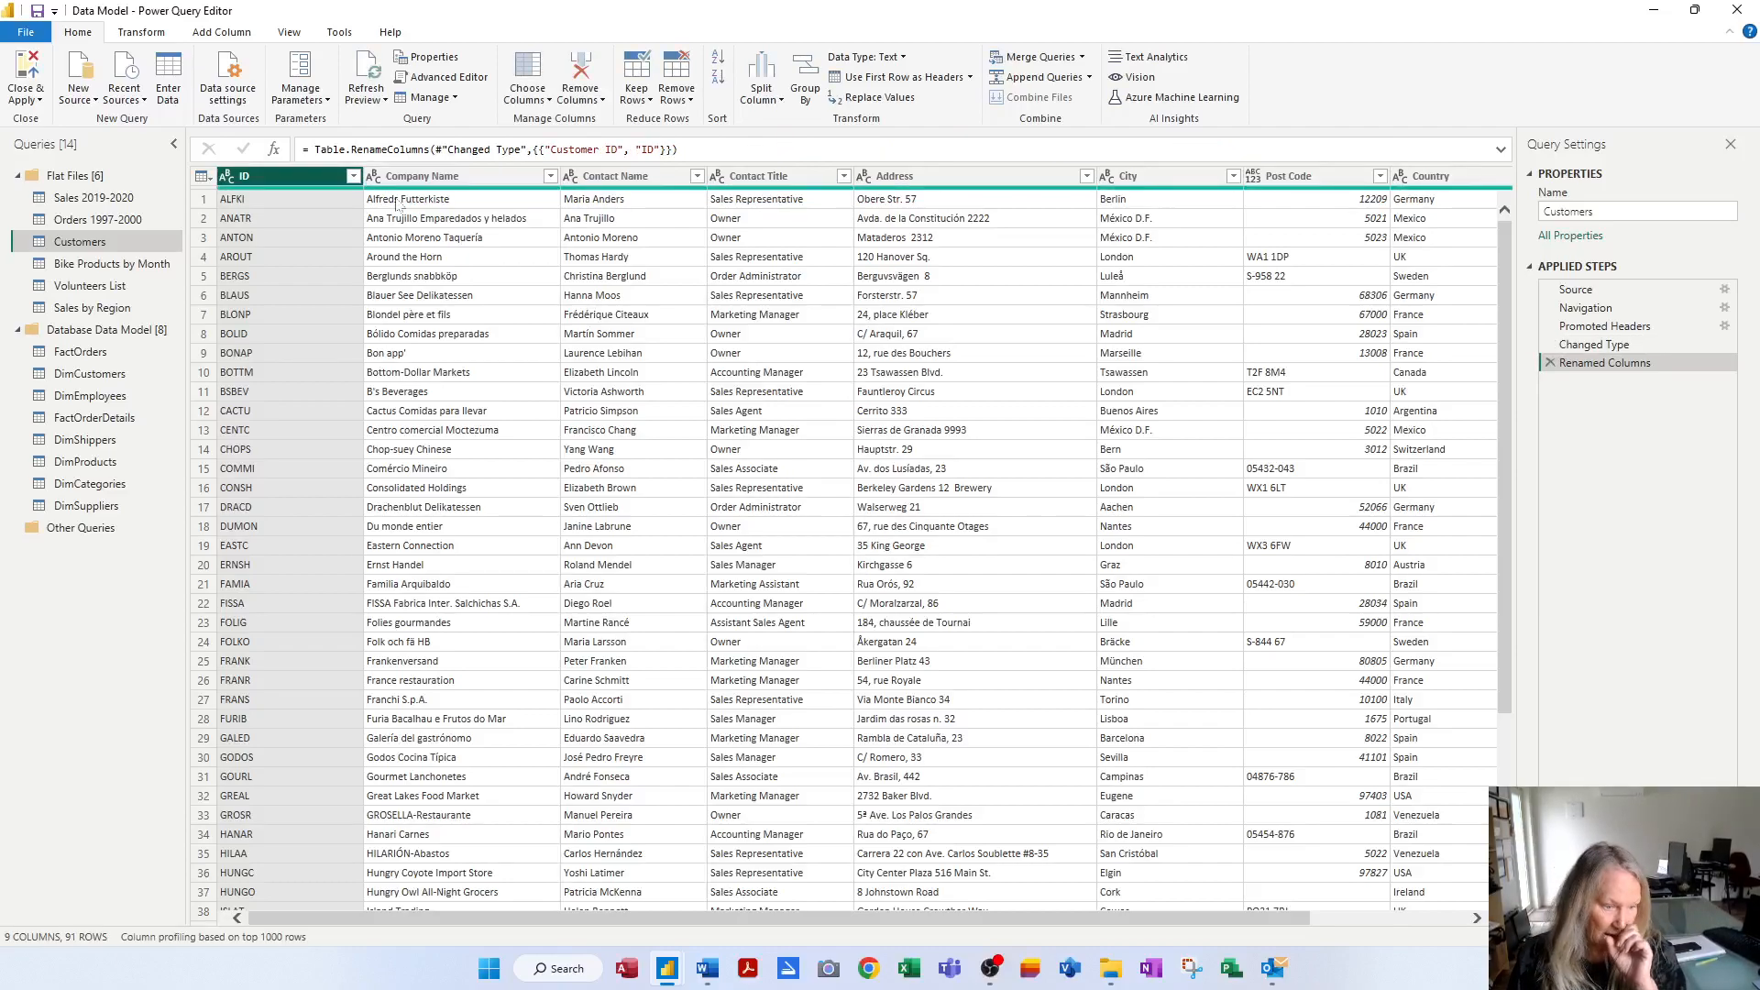
Shorten the Company Name column's name to Company in the Customers query.
{"action": "left_click", "coordinate": [500, 178]}
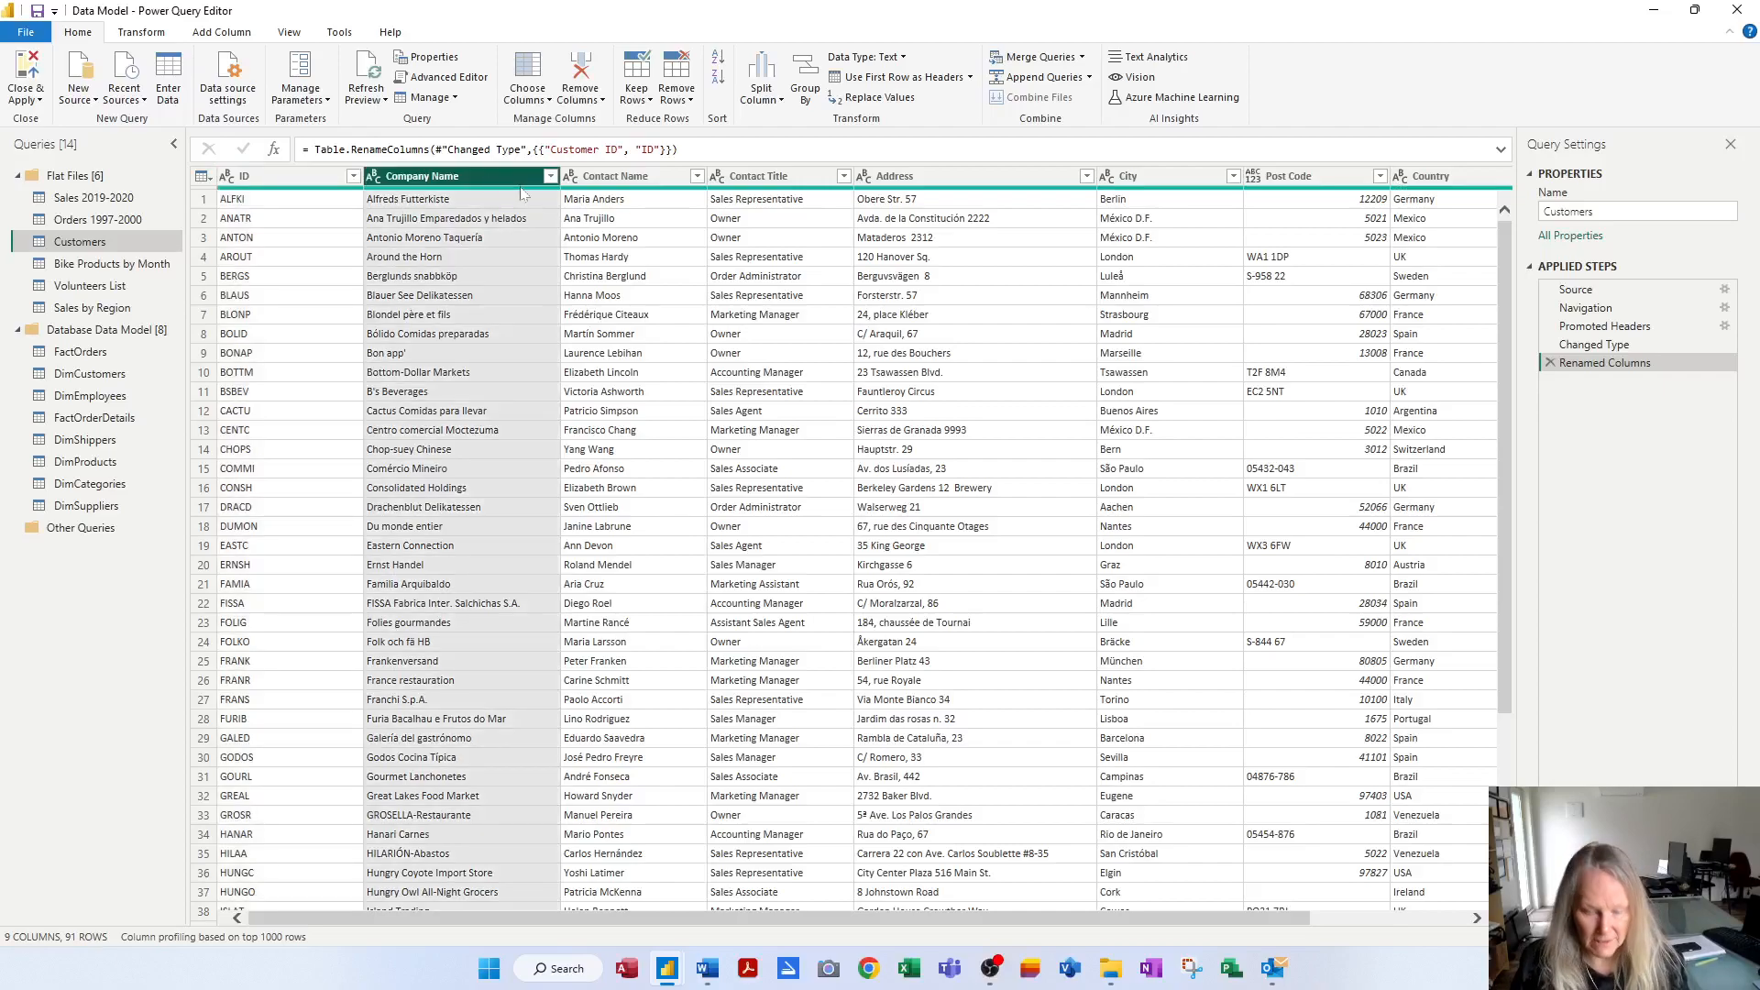
{"action": "key", "text": "F2"}
{"action": "key", "text": "End"}
{"action": "key", "text": "ctrl+shift+Left"}
{"action": "key", "text": "Delete"}
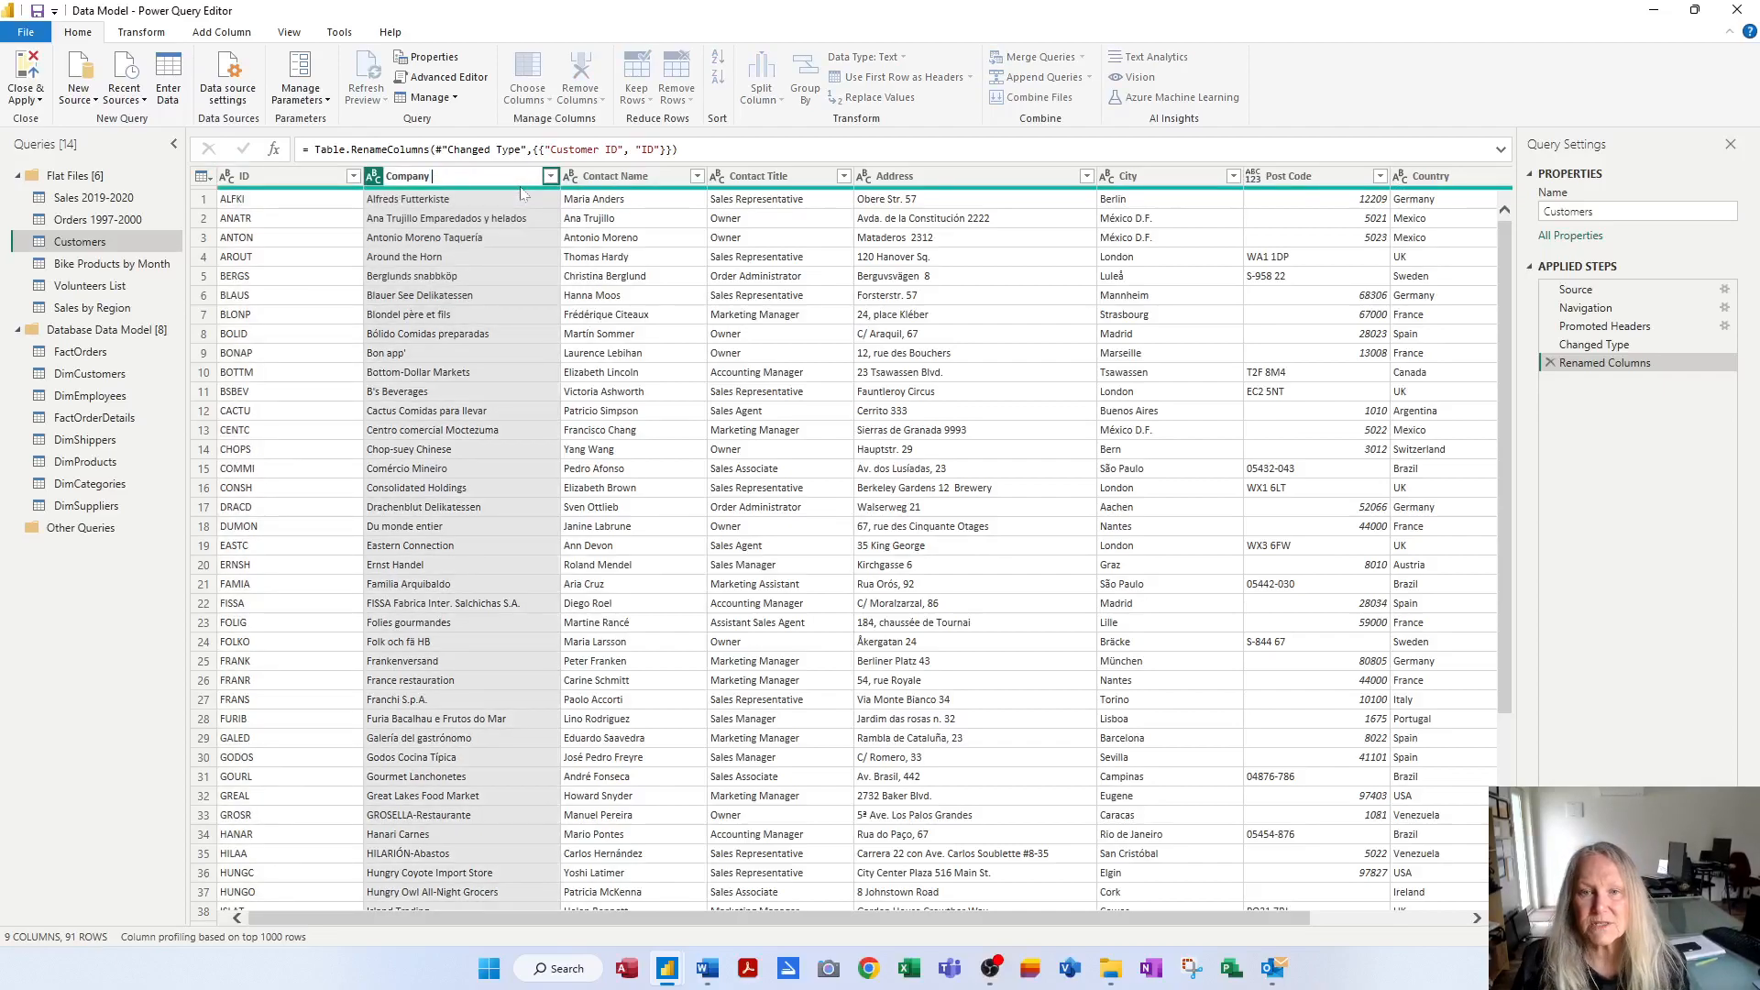
{"action": "key", "text": "Return"}
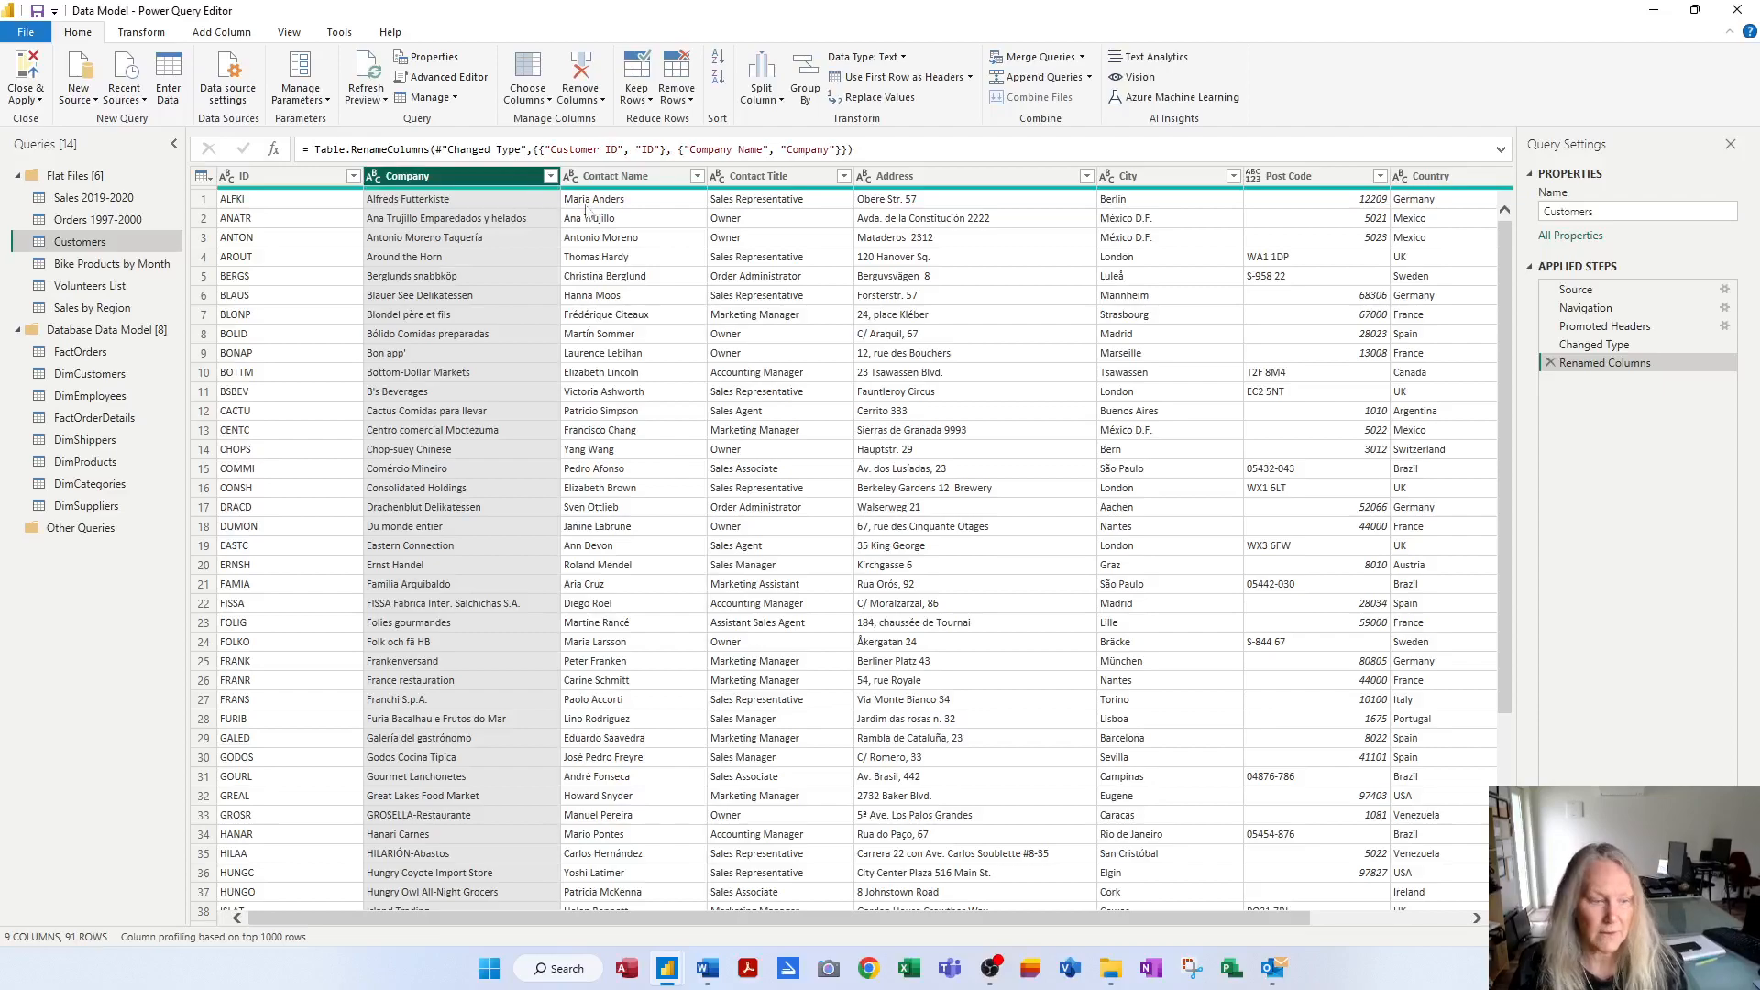
Shorten the Contact Name column's name to Contact in the Customers query.
{"action": "left_click", "coordinate": [642, 179]}
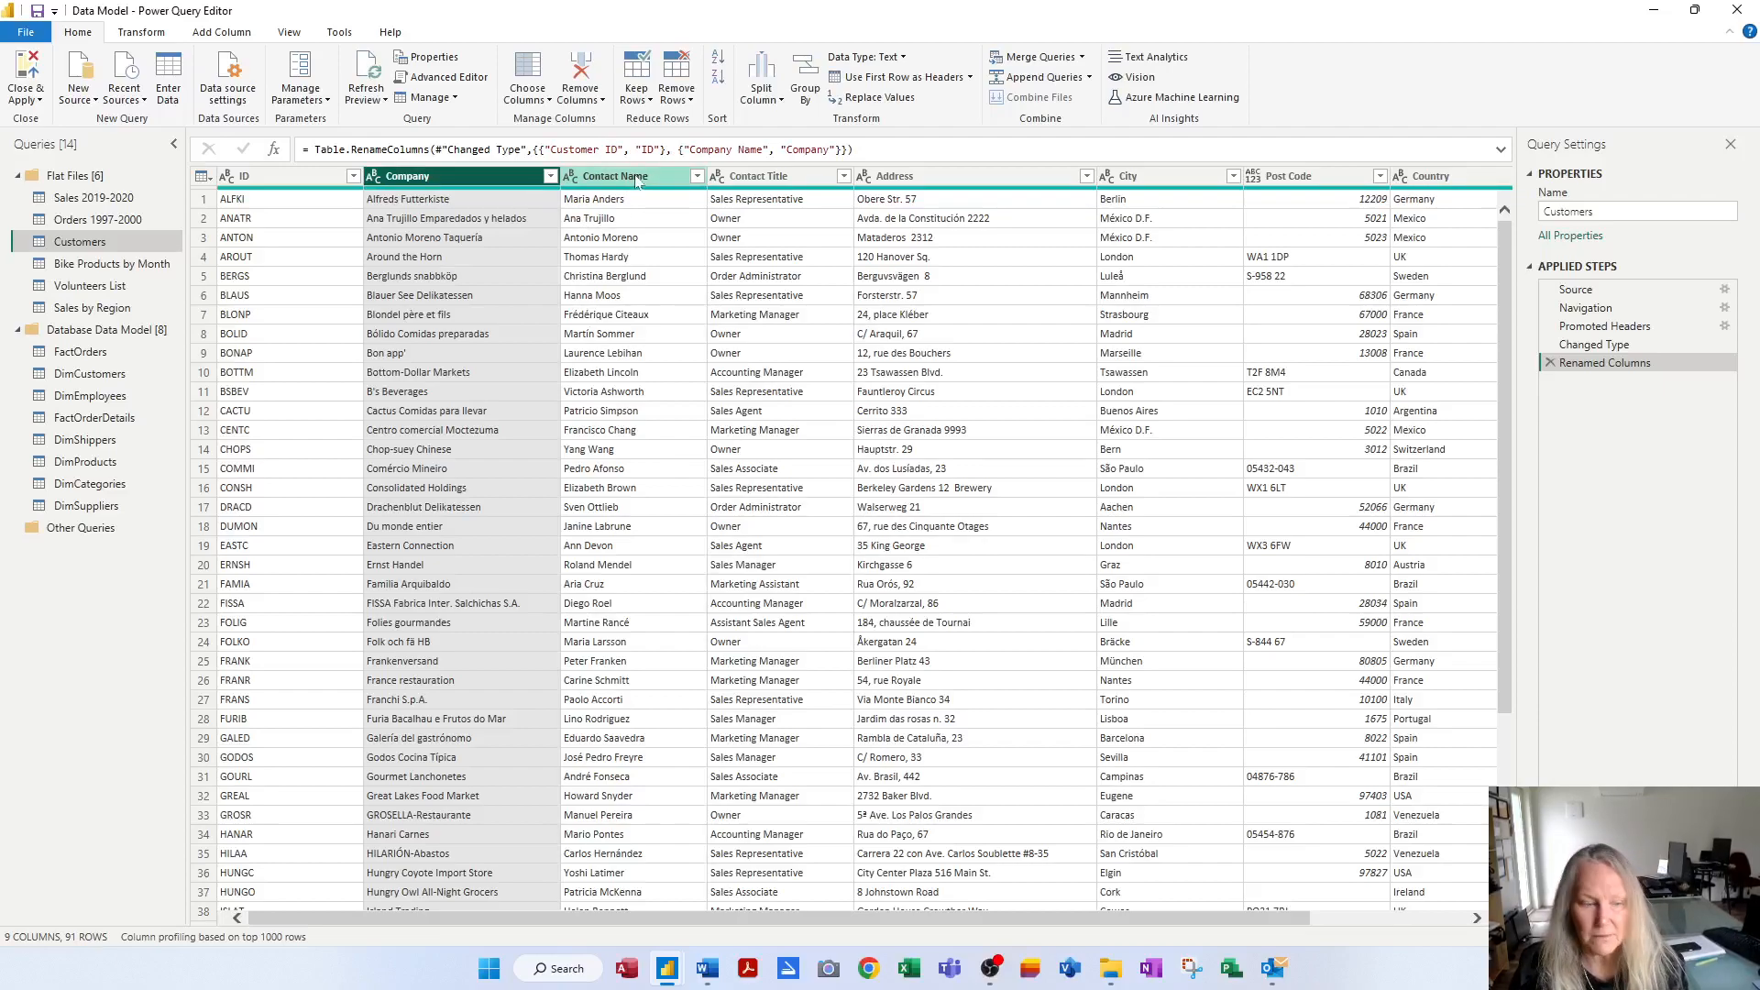
{"action": "key", "text": "F2"}
{"action": "key", "text": "End"}
{"action": "key", "text": "ctrl+shift+Left"}
{"action": "key", "text": "Delete"}
{"action": "key", "text": "Return"}
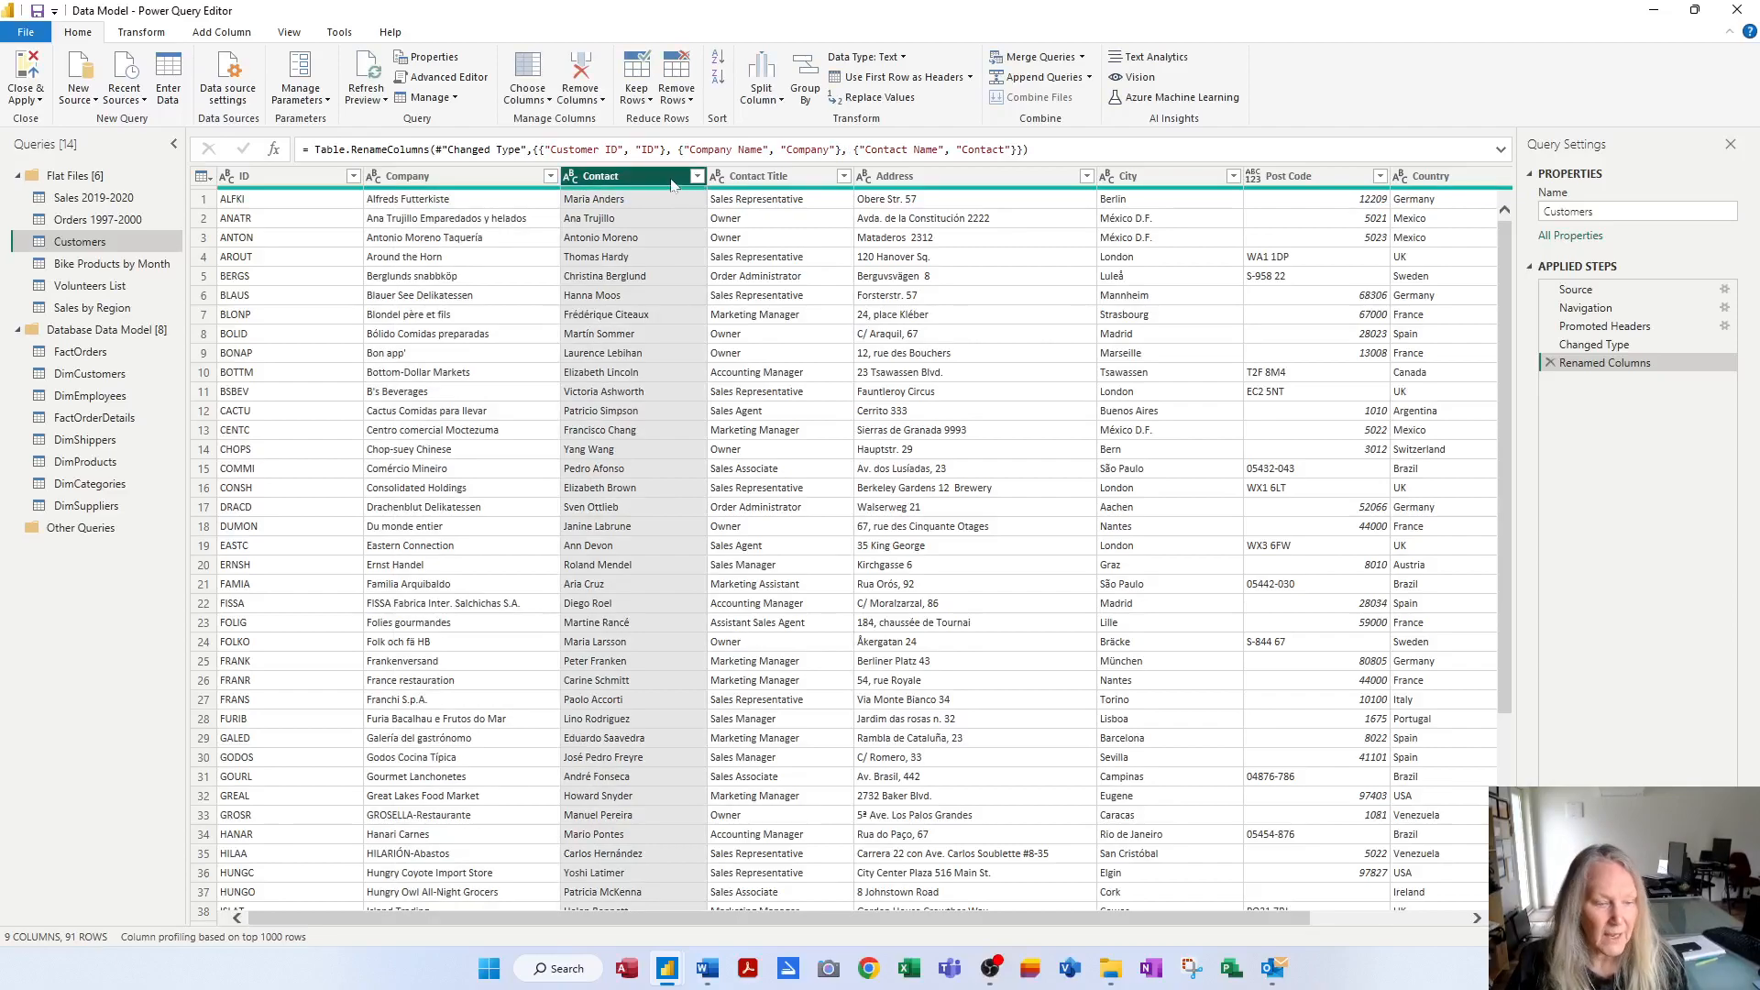
Rename the Contact Title column of the Customers query to Title.
{"action": "left_click", "coordinate": [770, 177]}
{"action": "key", "text": "F2"}
{"action": "key", "text": "Home"}
{"action": "key", "text": "ctrl+shift+Right"}
{"action": "key", "text": "Delete"}
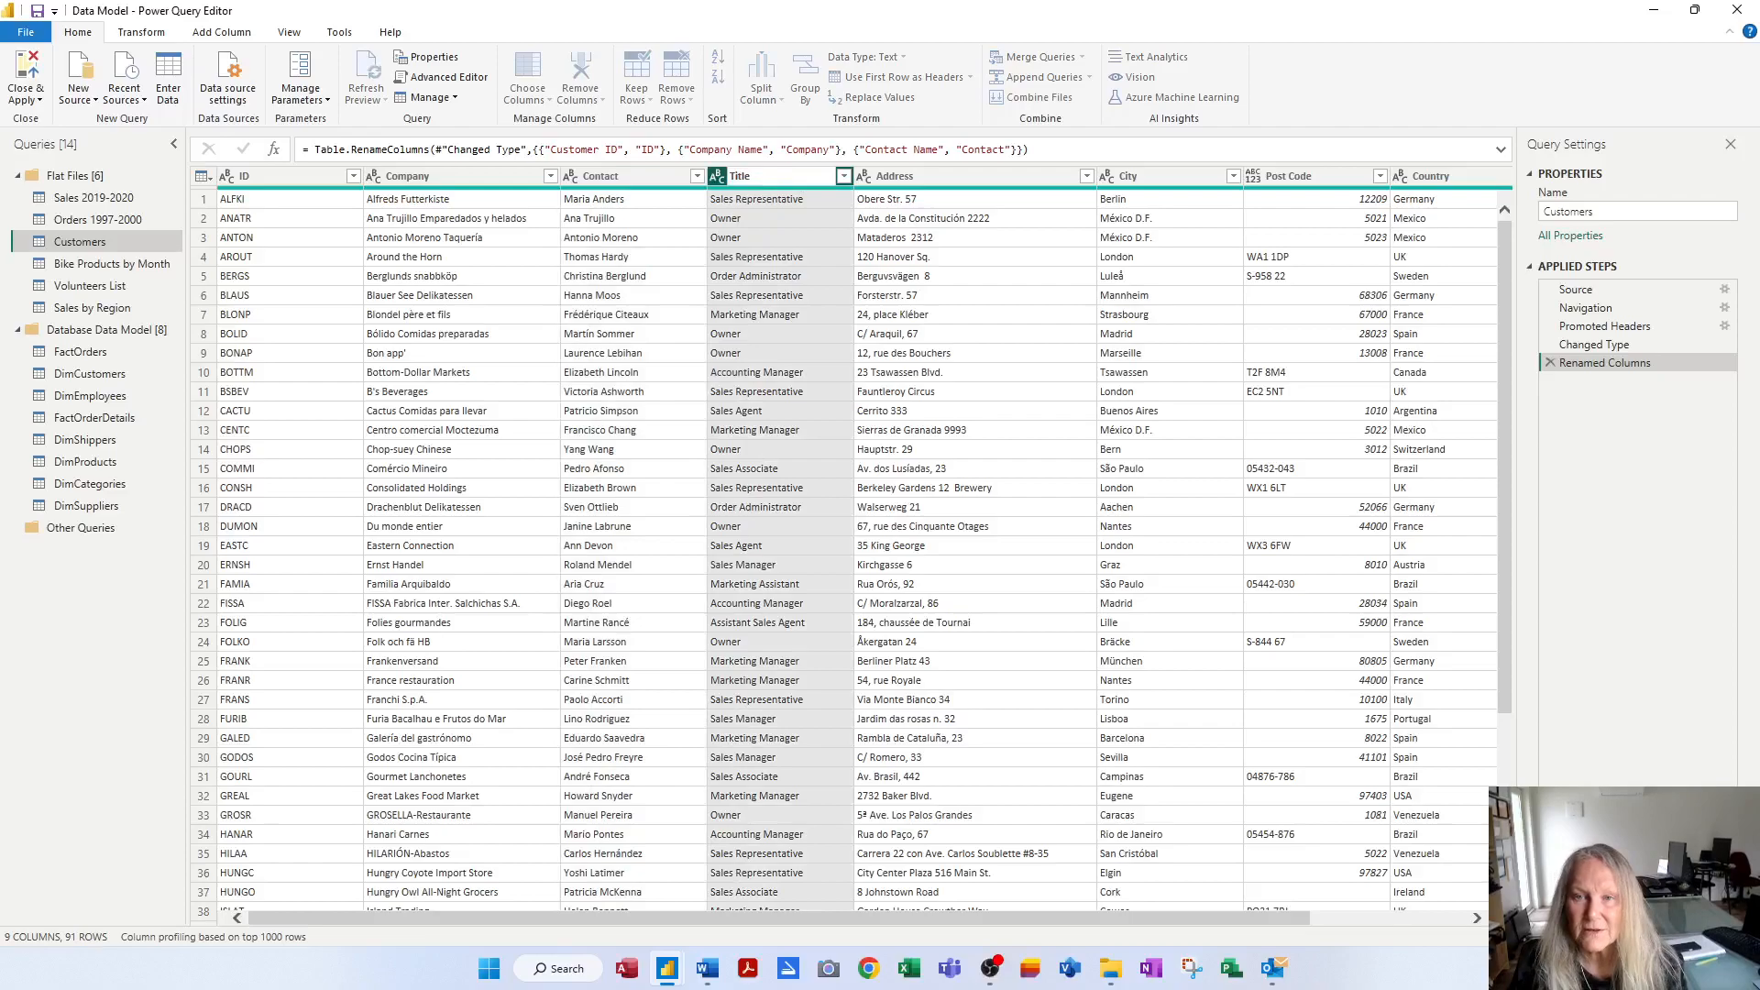
{"action": "key", "text": "Return"}
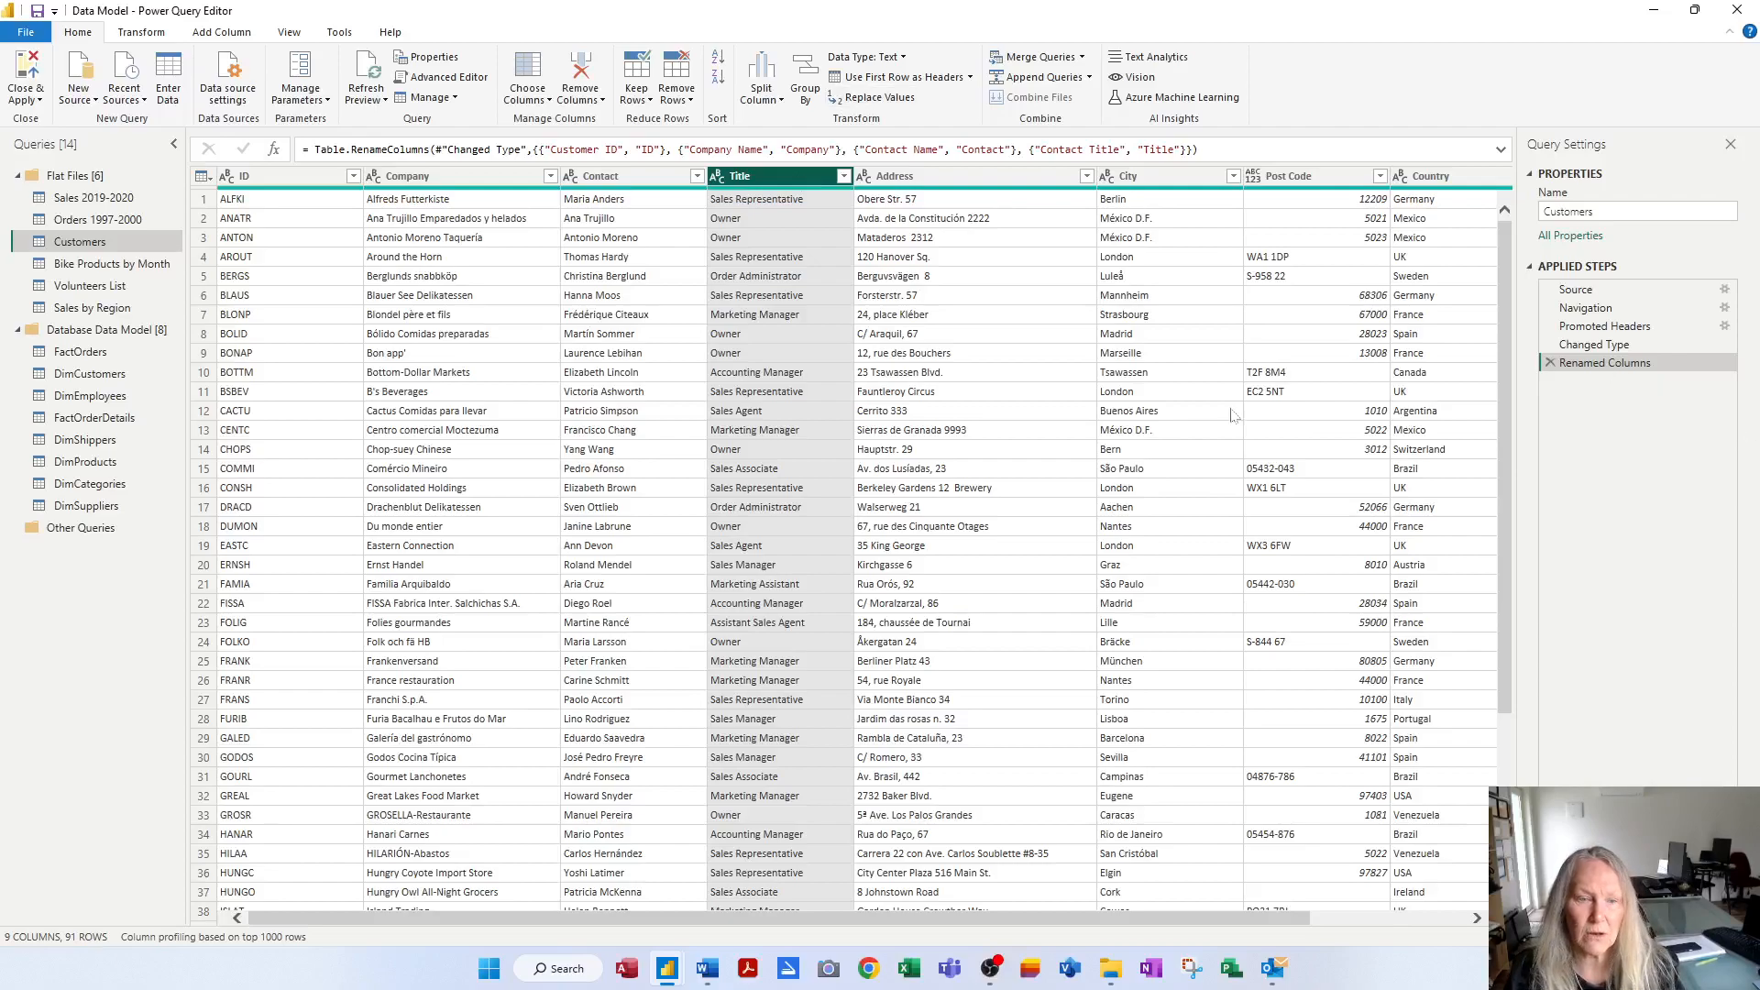
Close the query editor while applying the changes to the data model, and reopen it from the report.
{"action": "left_click", "coordinate": [22, 77]}
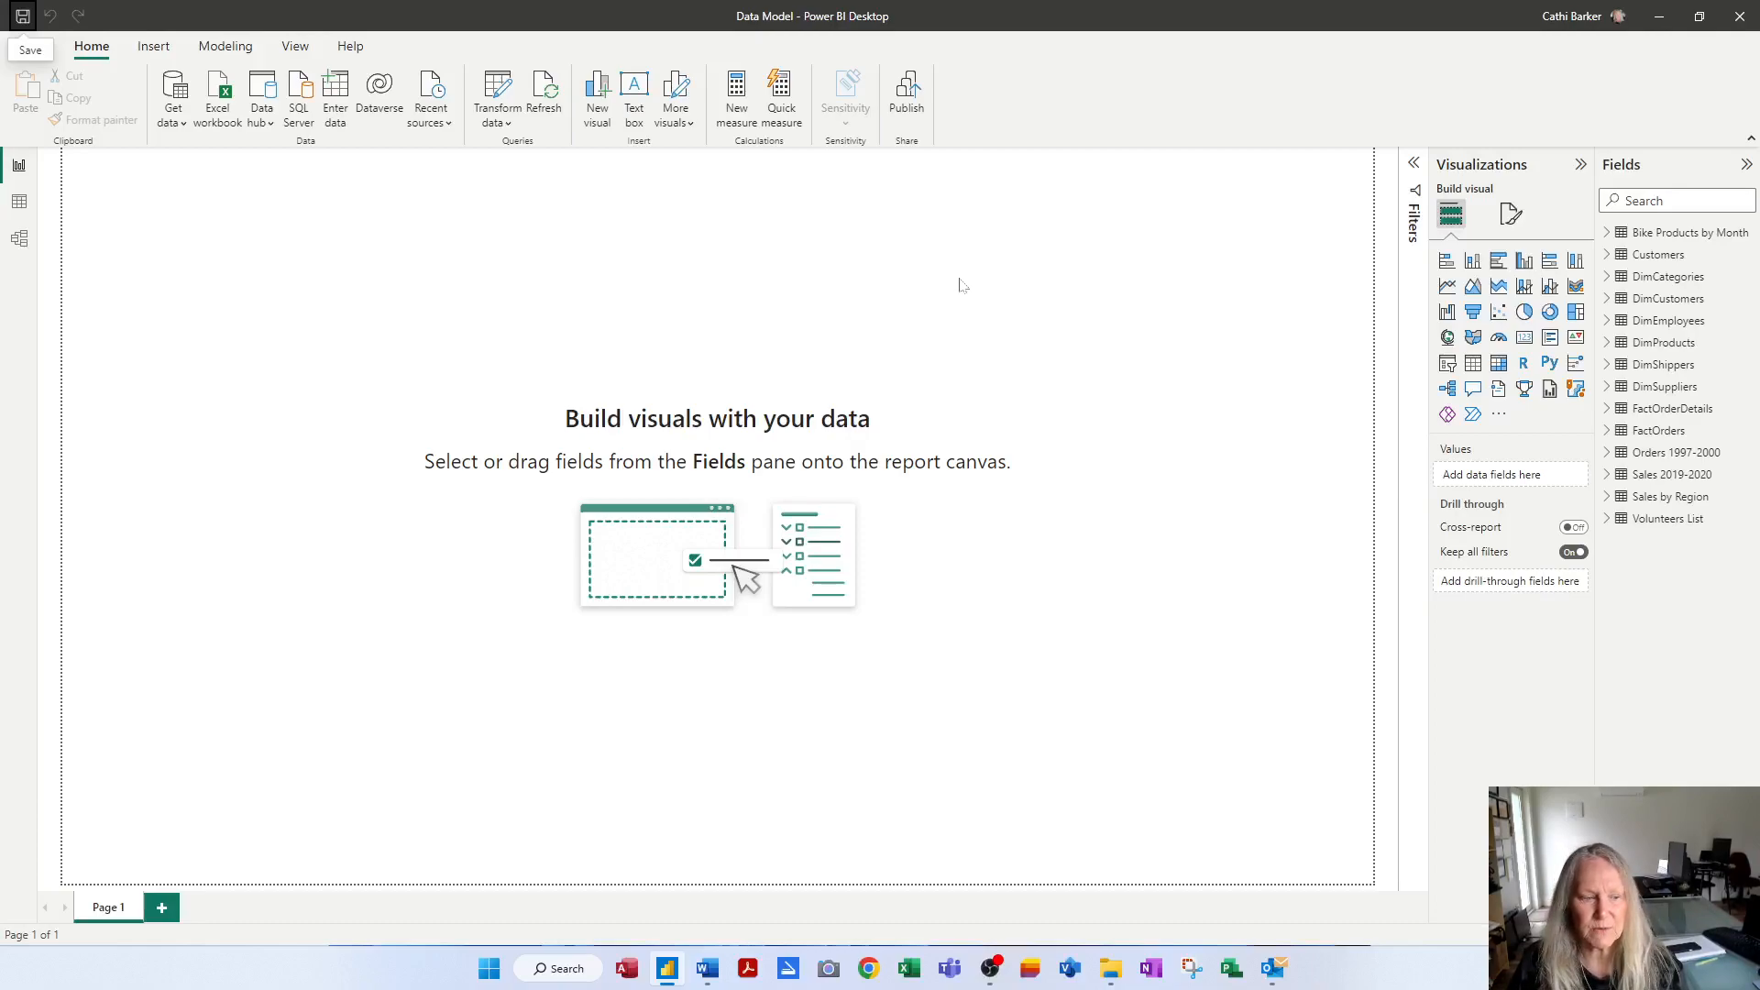
{"action": "left_click", "coordinate": [499, 92]}
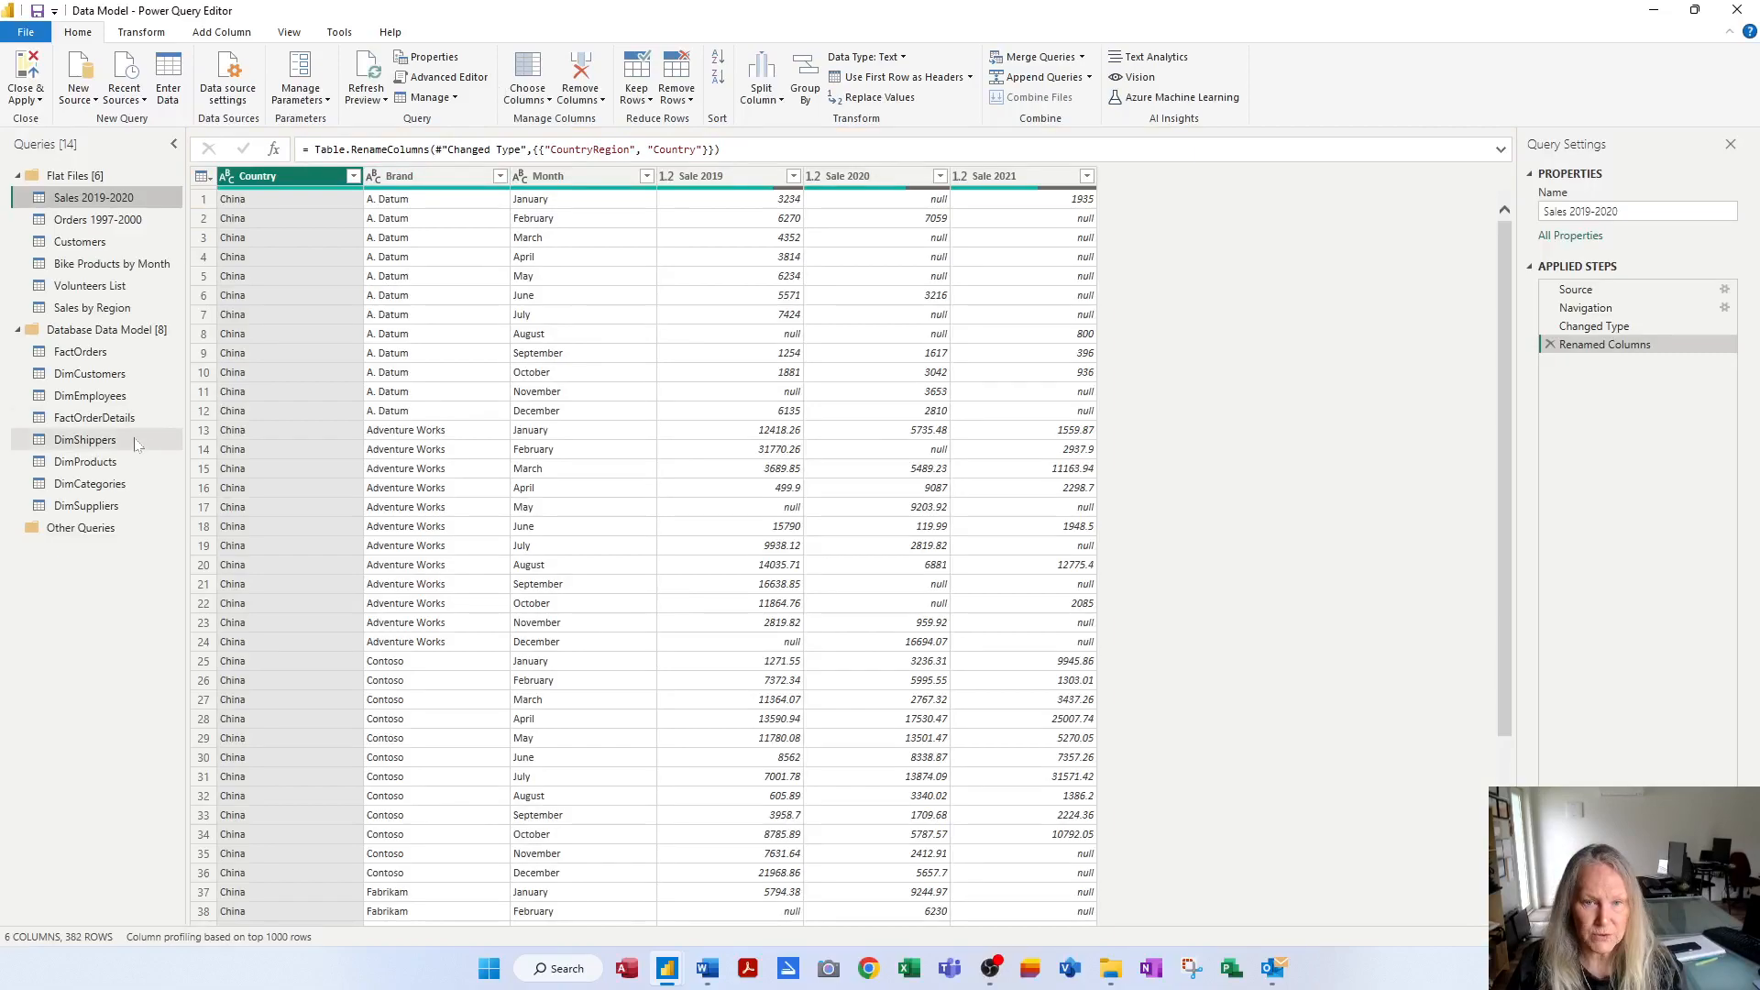
Refresh the outdated preview of the FactOrders query and automatically detect the data type of its OrderID column.
{"action": "left_click", "coordinate": [82, 352]}
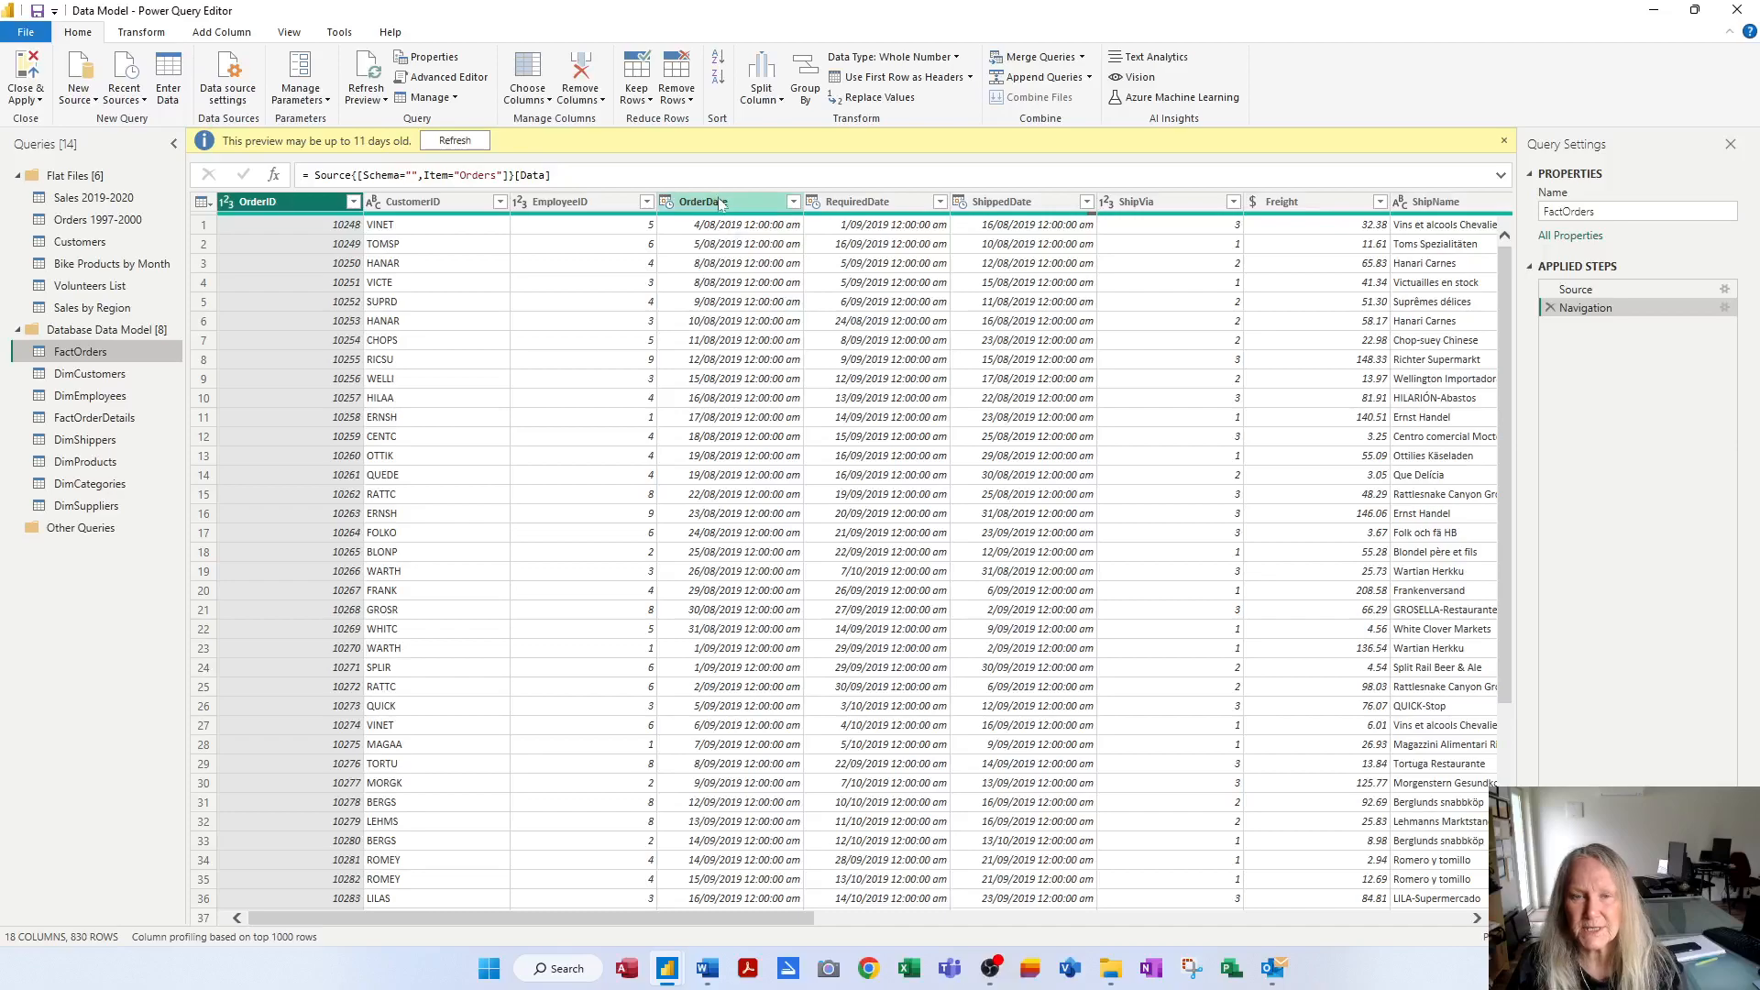
{"action": "left_click", "coordinate": [457, 142]}
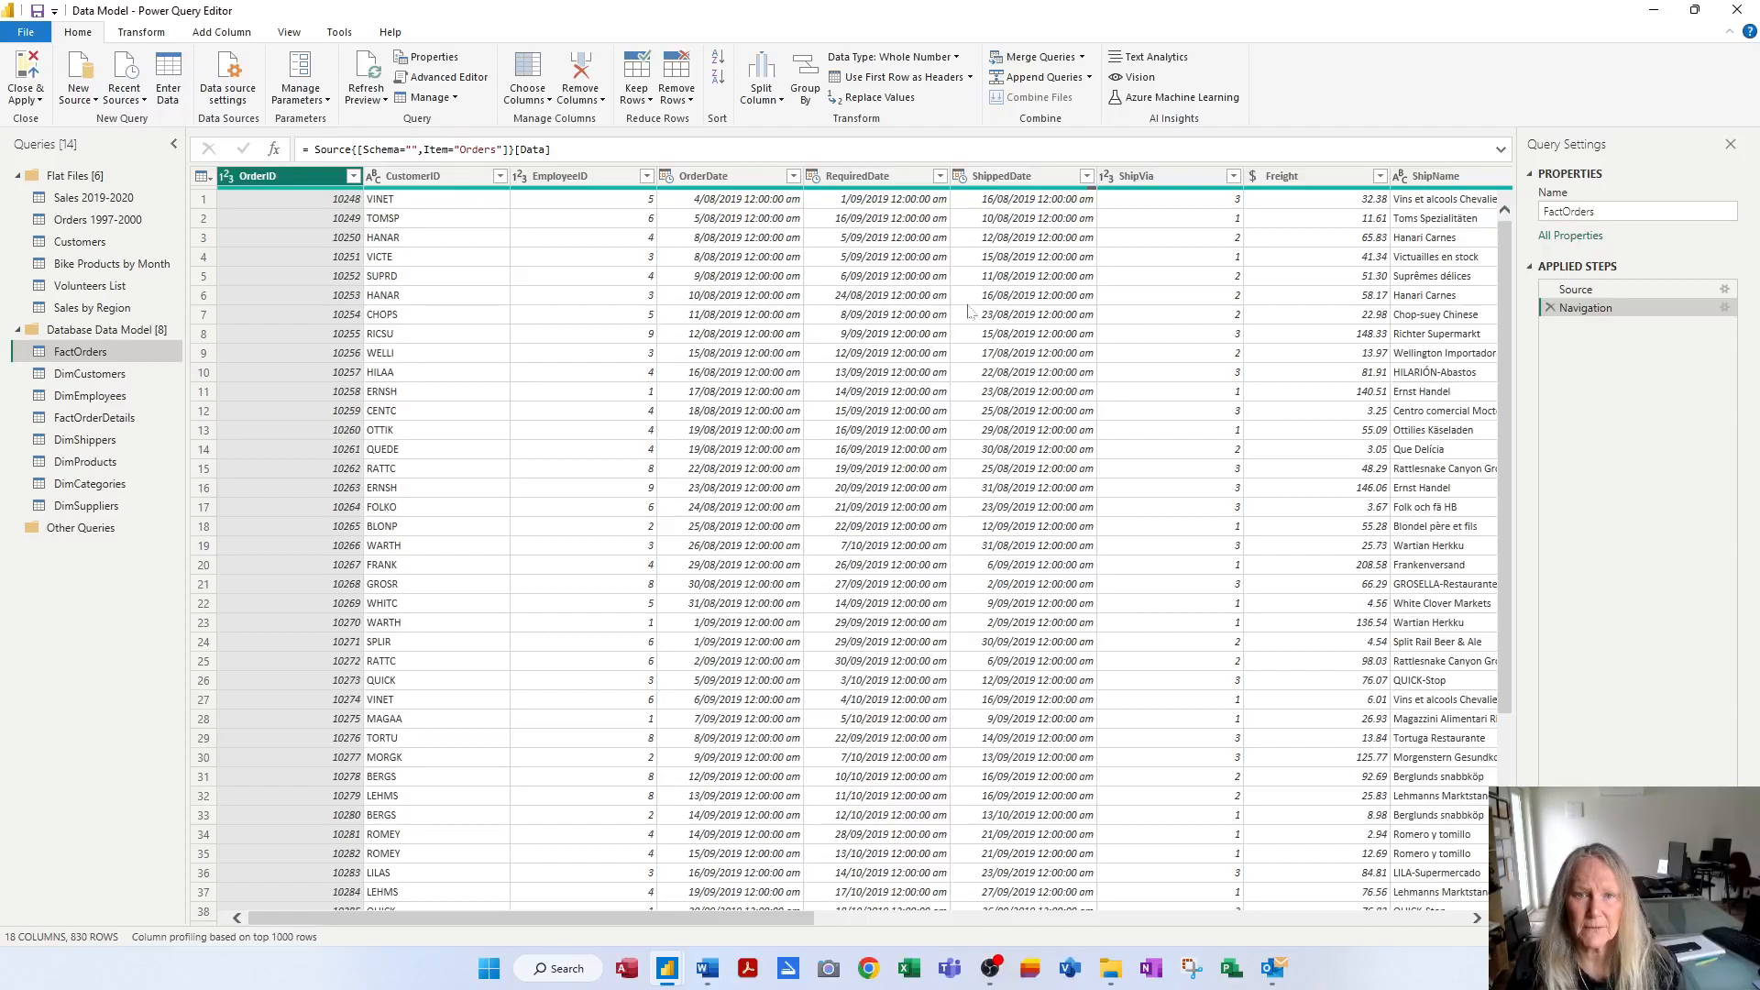
{"action": "left_click", "coordinate": [140, 35]}
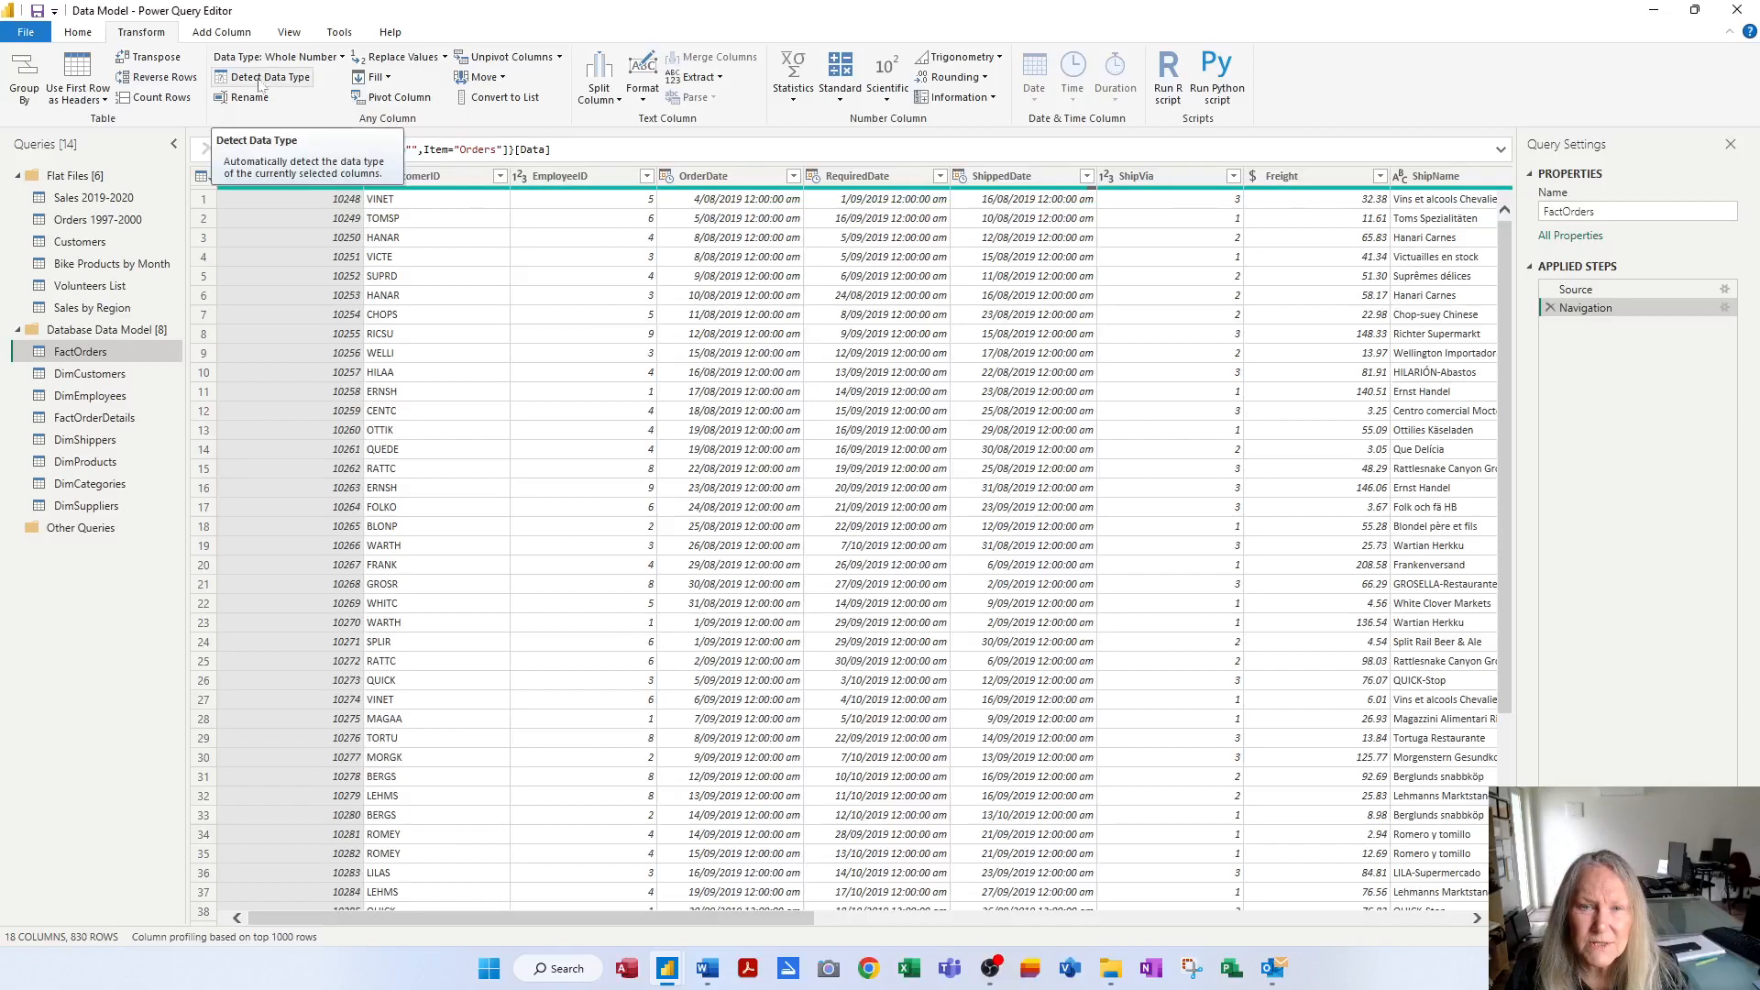
{"action": "left_click", "coordinate": [261, 81]}
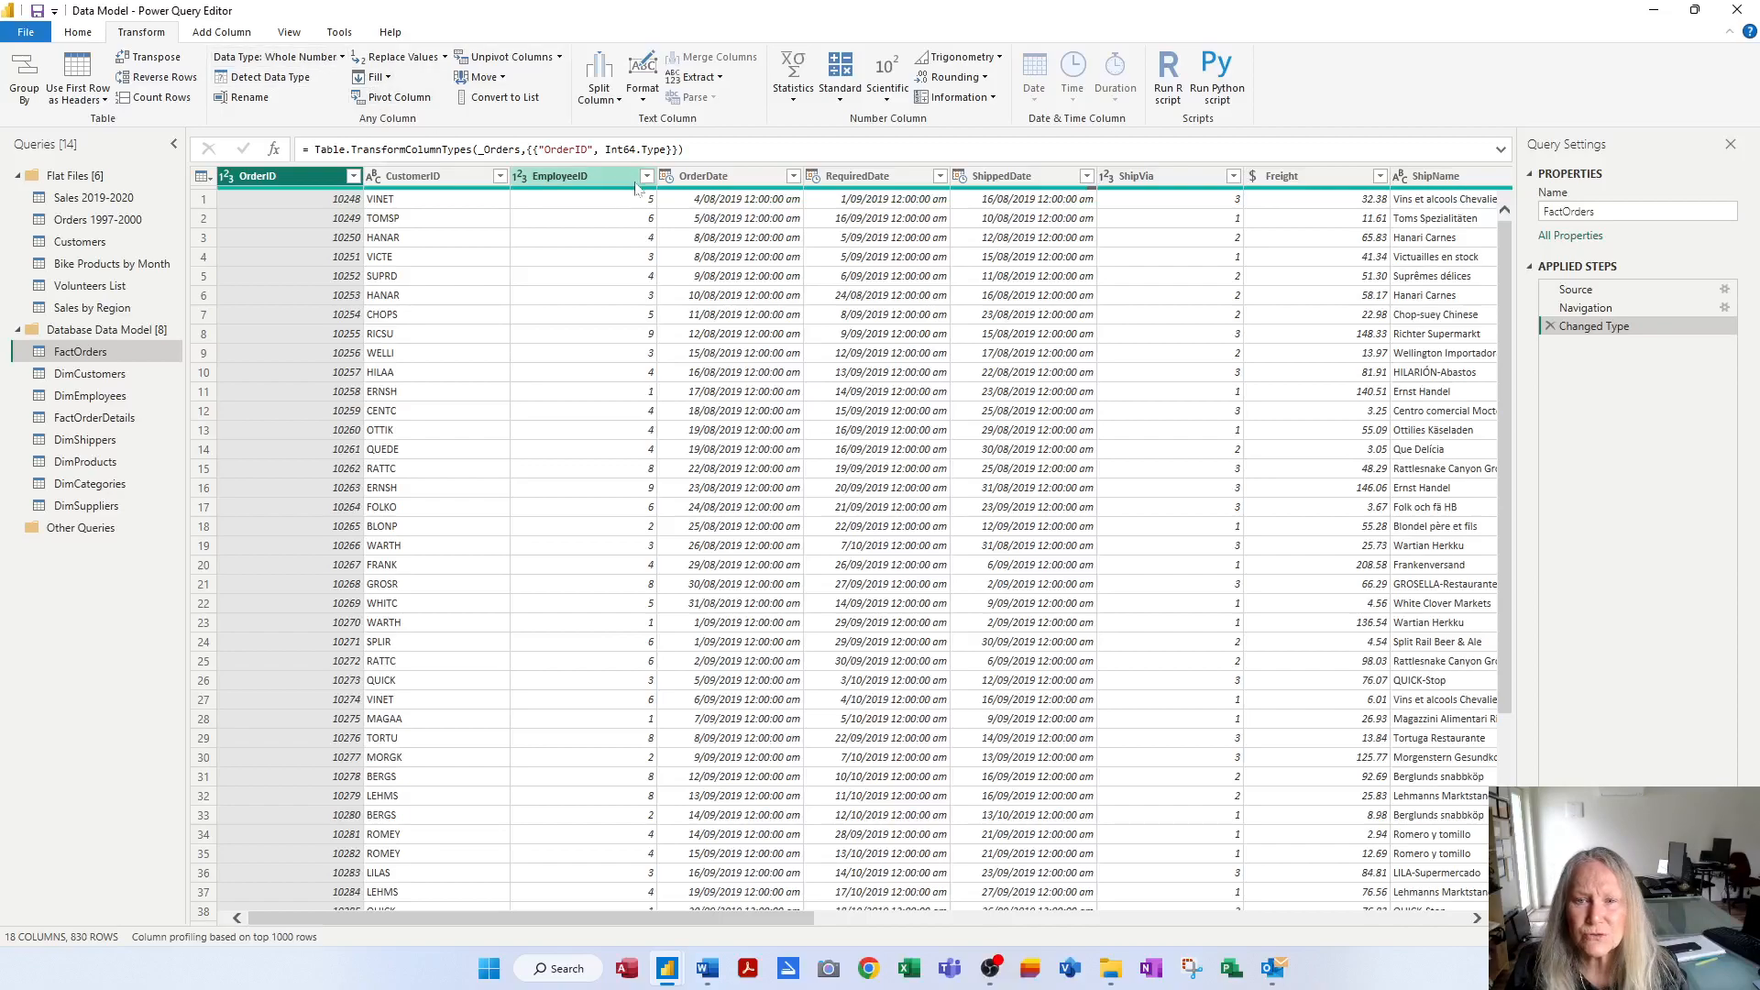
Change the data type of the OrderDate column in the FactOrders query to Date.
{"action": "left_click", "coordinate": [725, 176]}
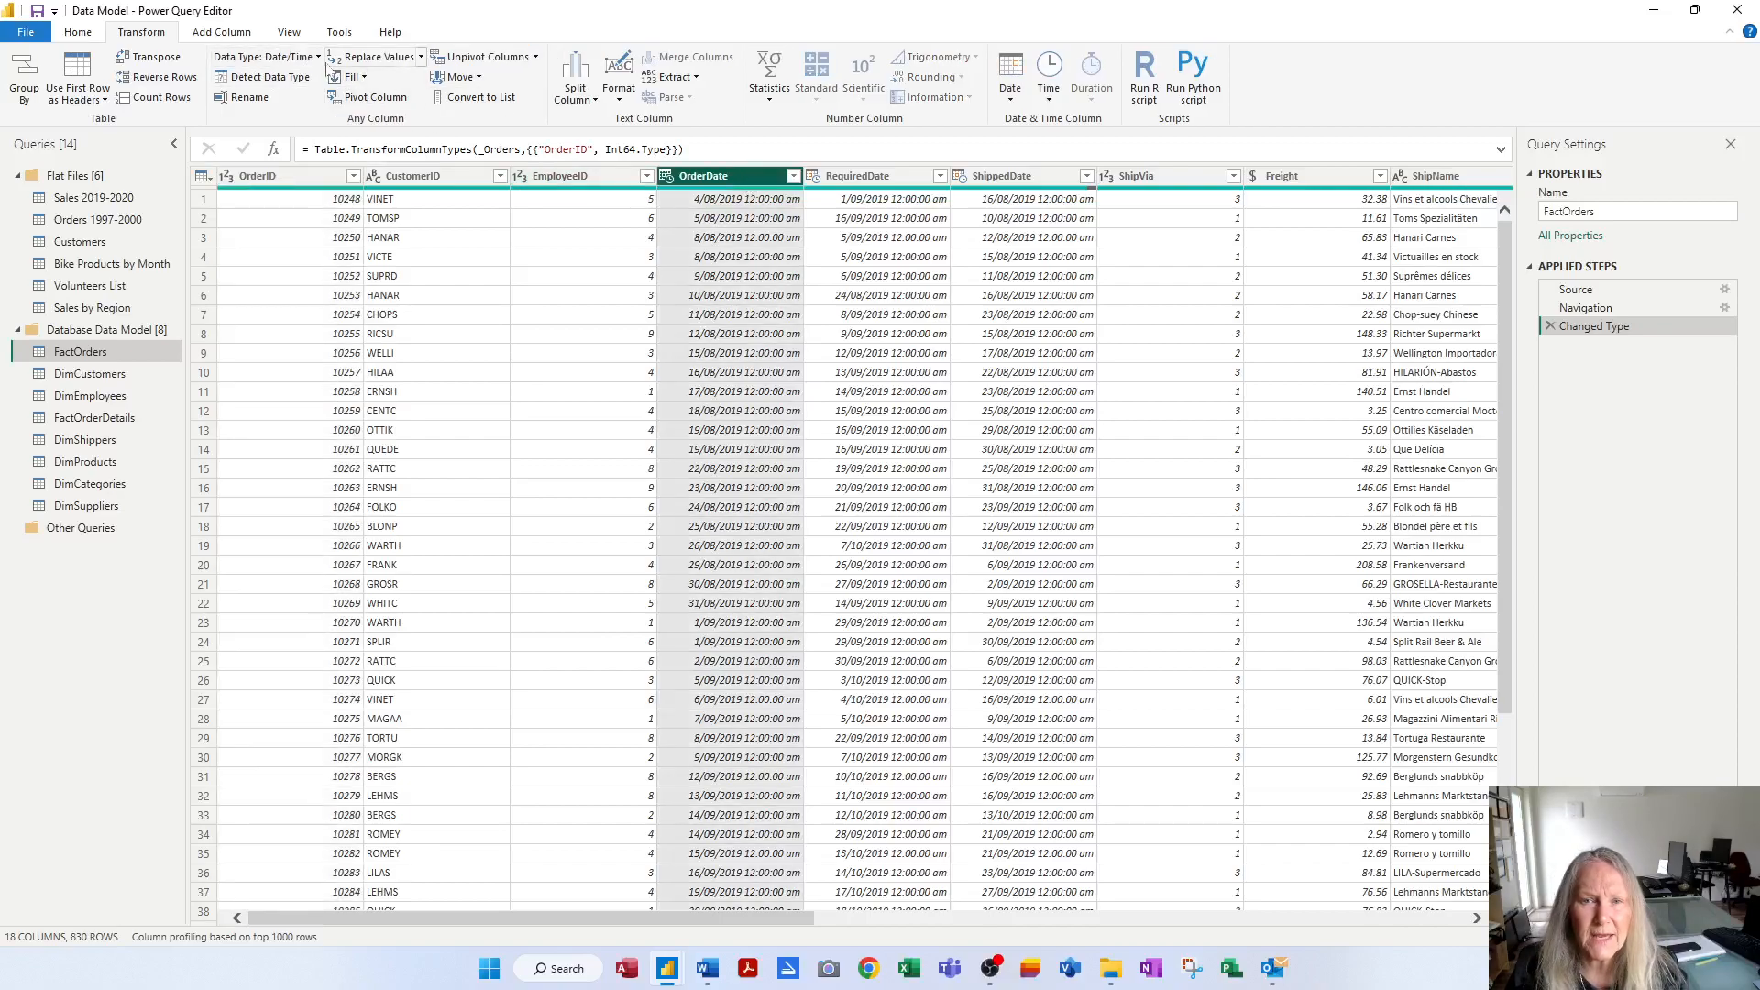
{"action": "left_click", "coordinate": [318, 57]}
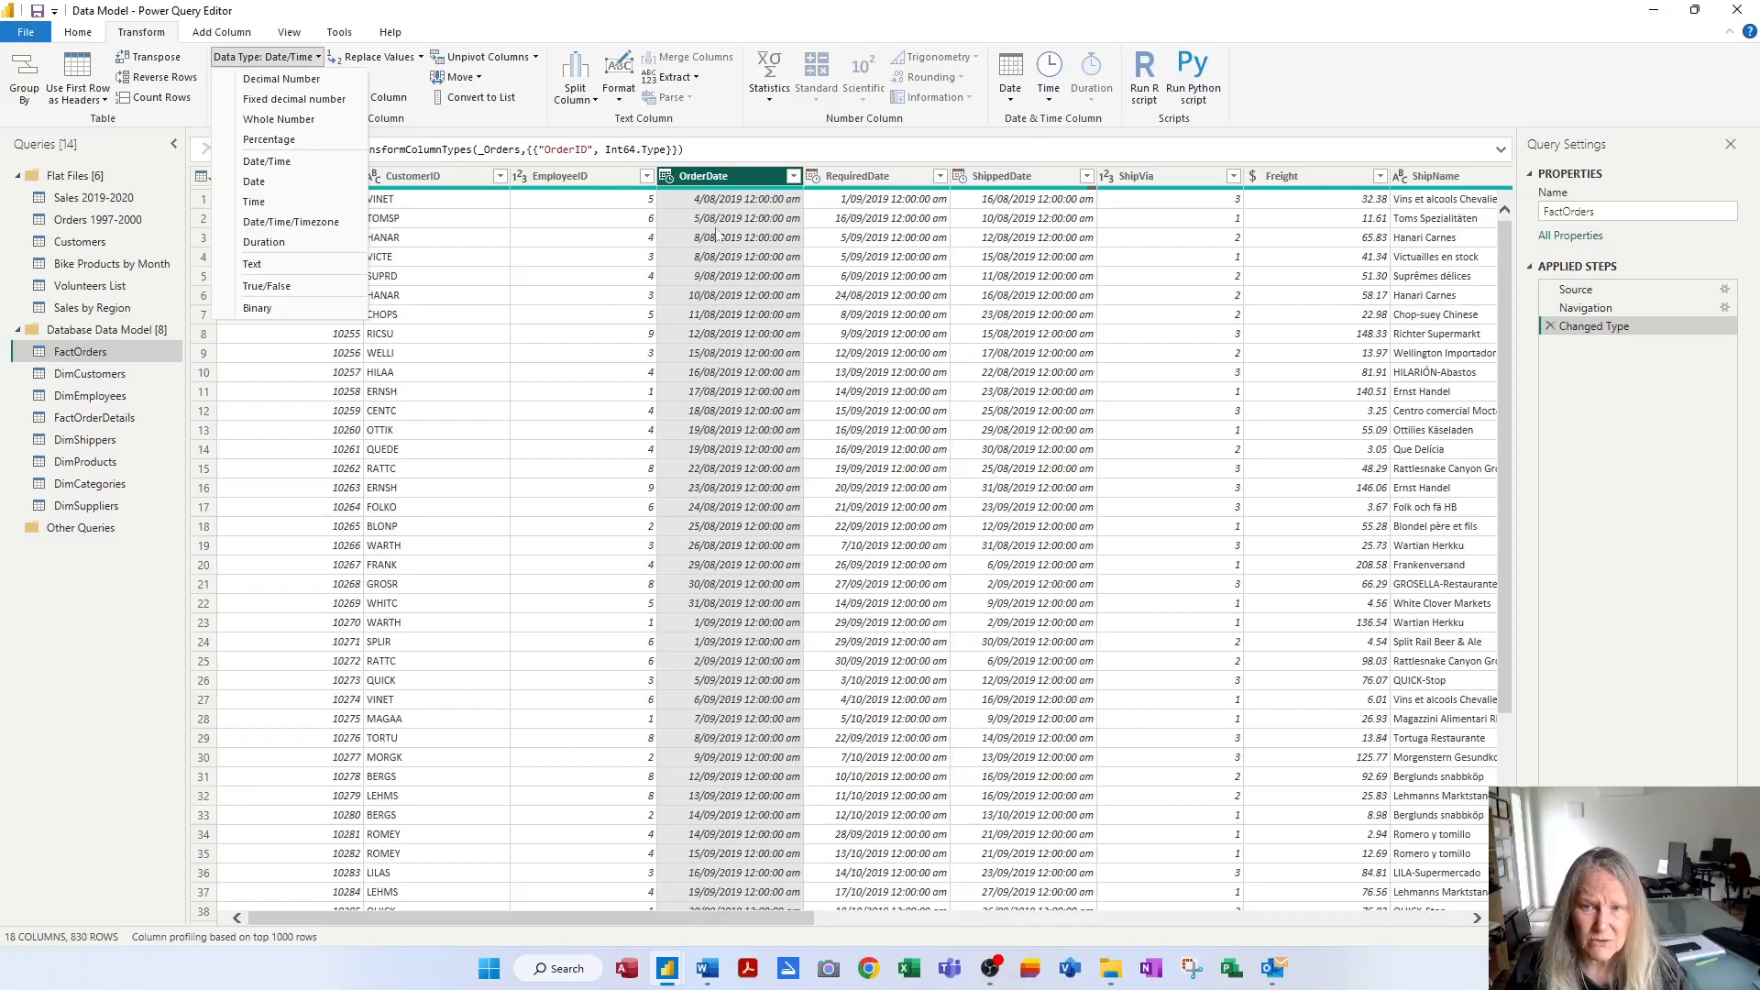
{"action": "left_click", "coordinate": [677, 195]}
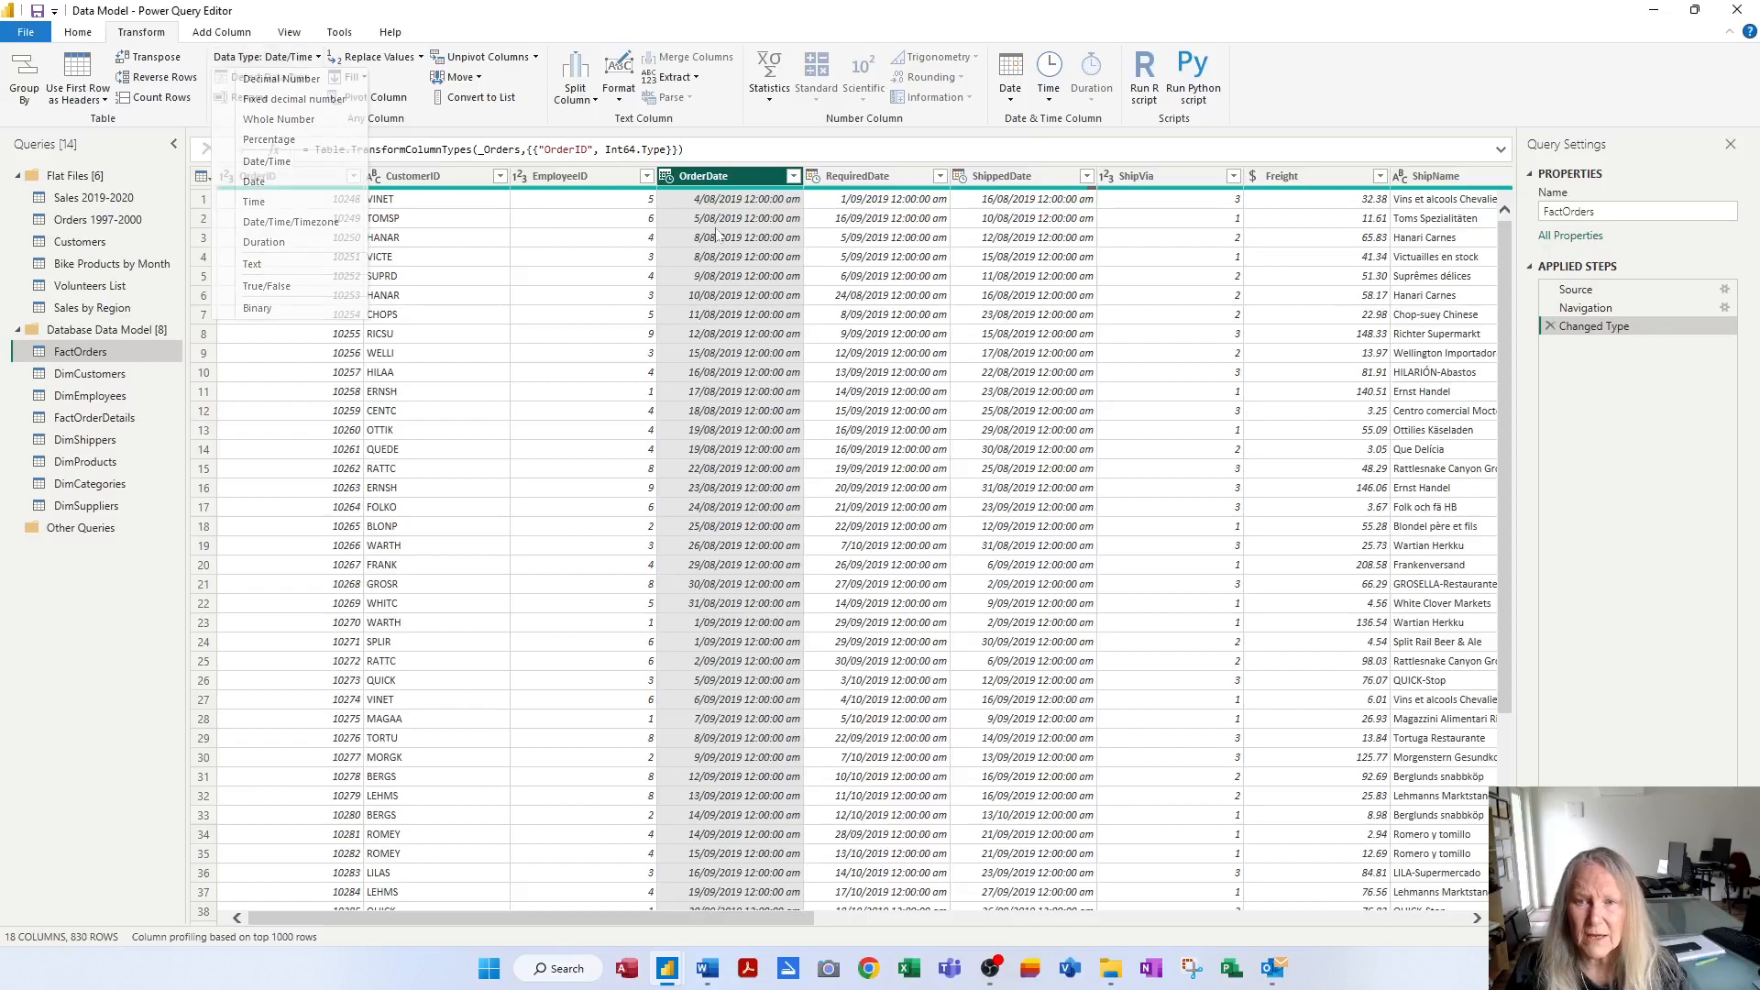
{"action": "left_click", "coordinate": [668, 177]}
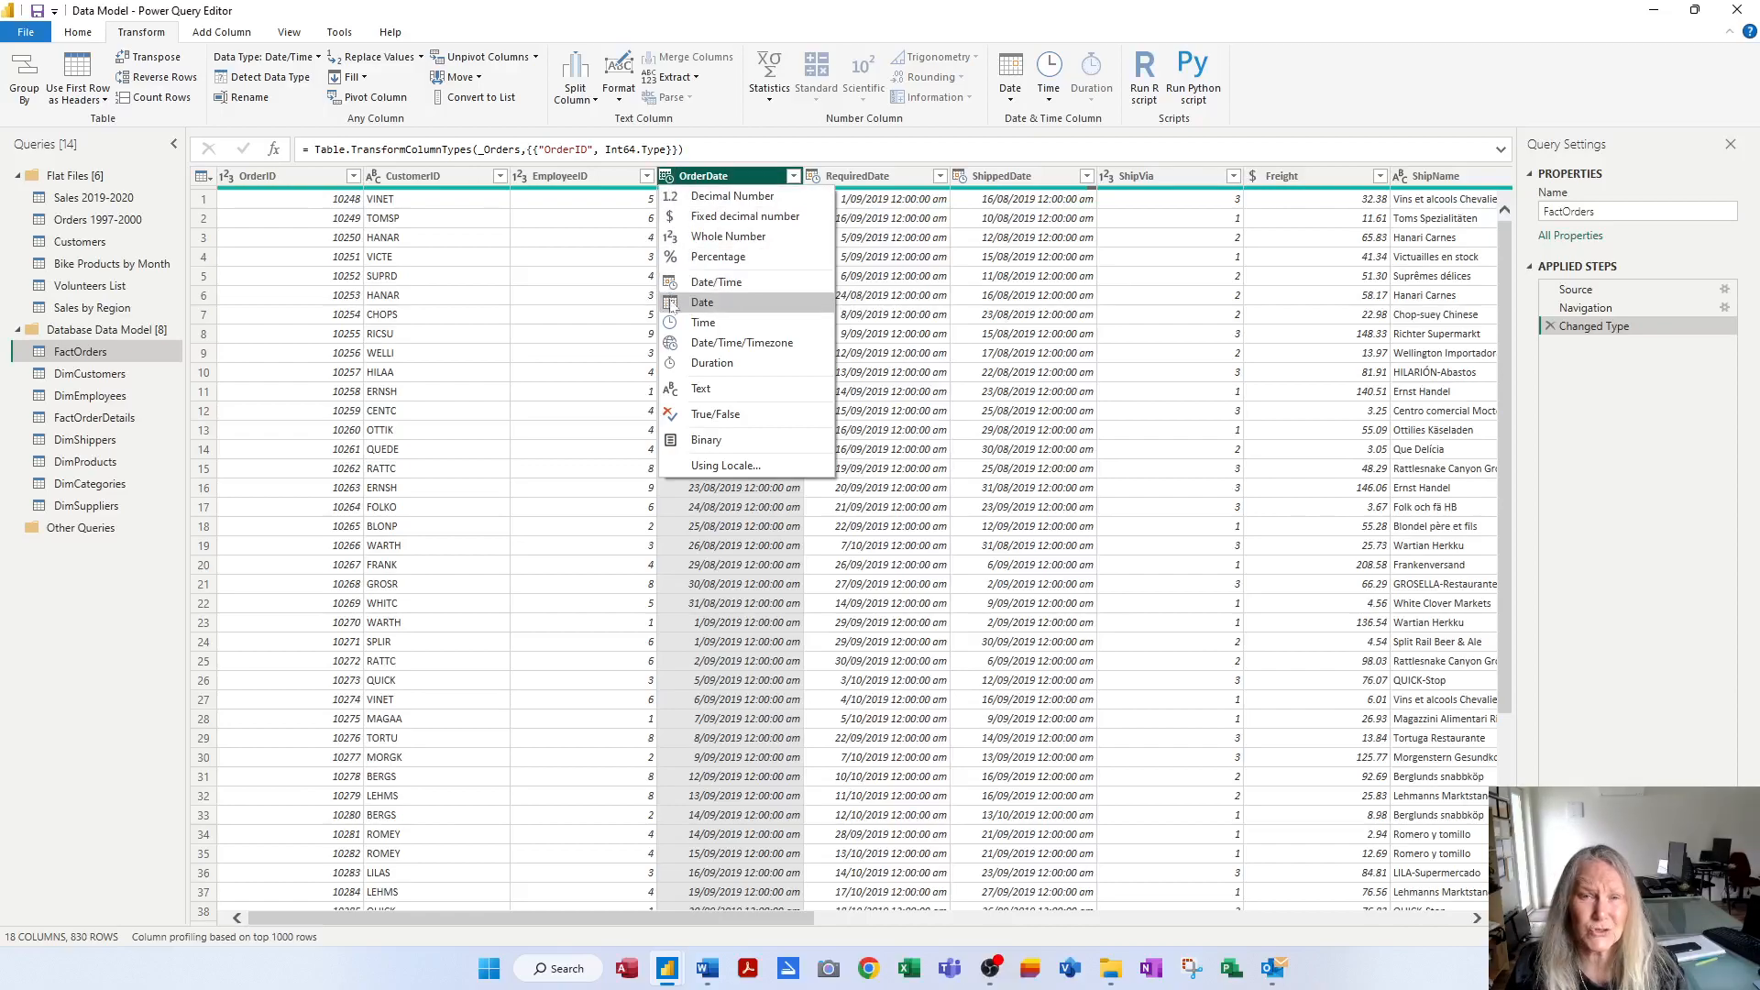
{"action": "left_click", "coordinate": [671, 304]}
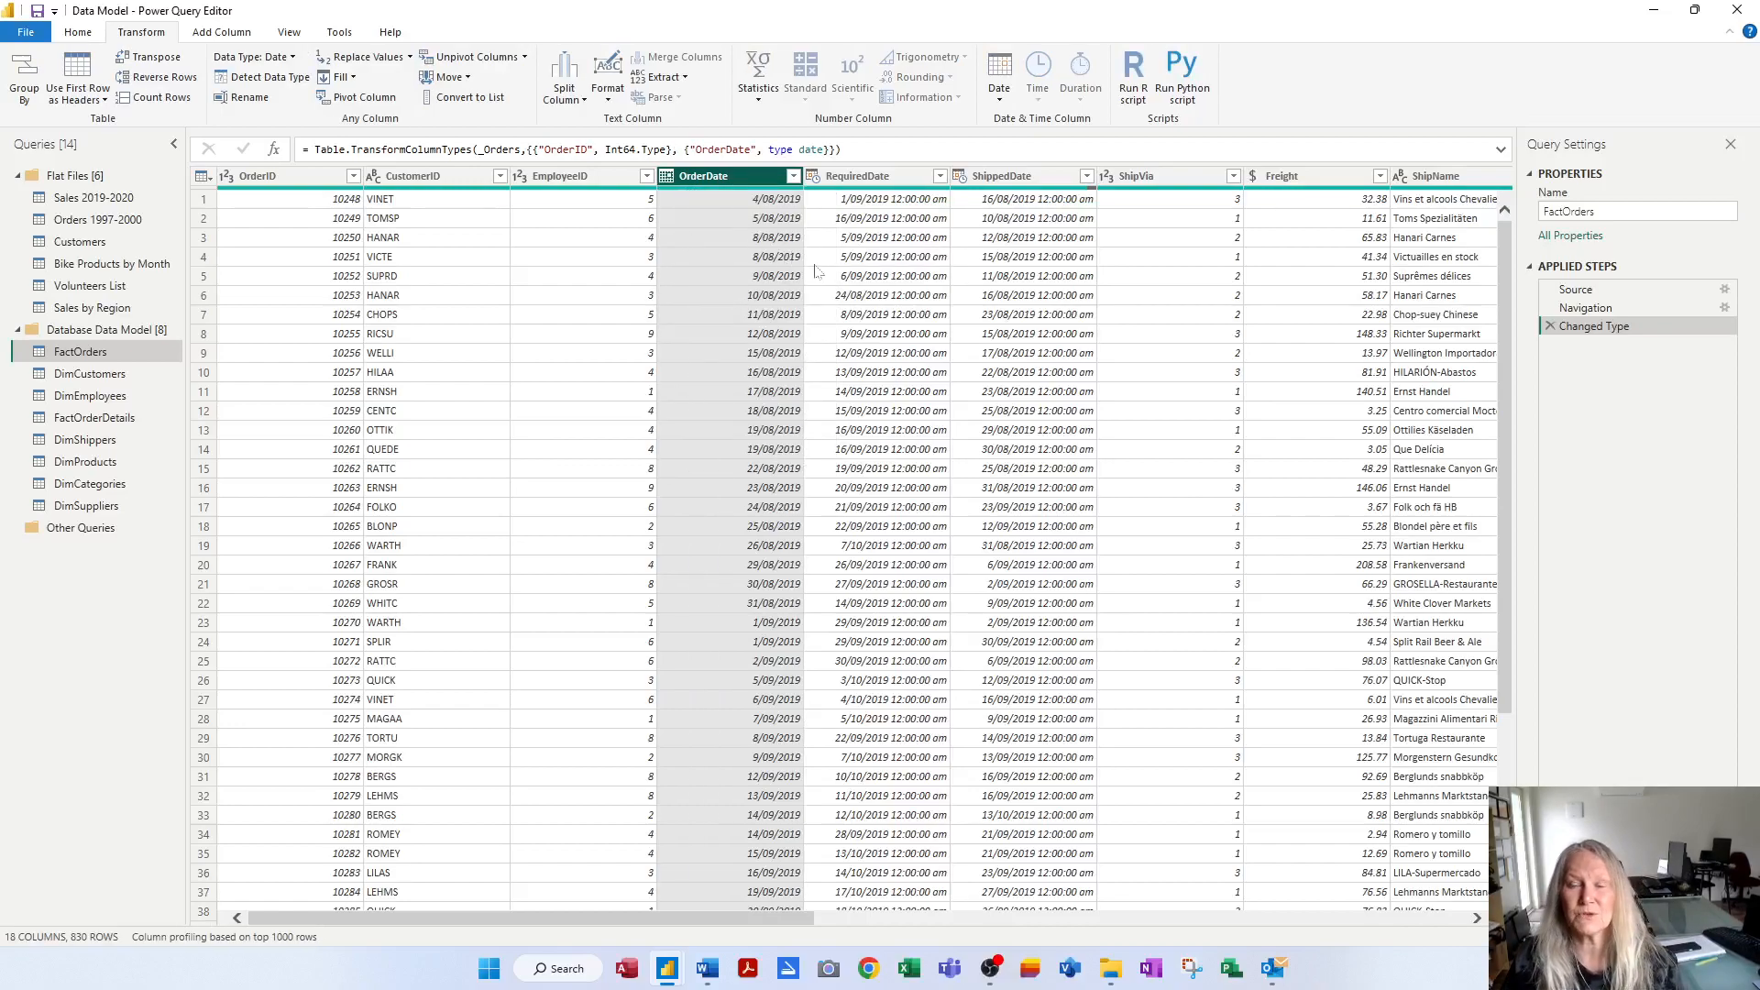
Change the RequiredDate and ShippedDate columns of FactOrders to Date, and base column profiling on the entire data set.
{"action": "left_click", "coordinate": [813, 178]}
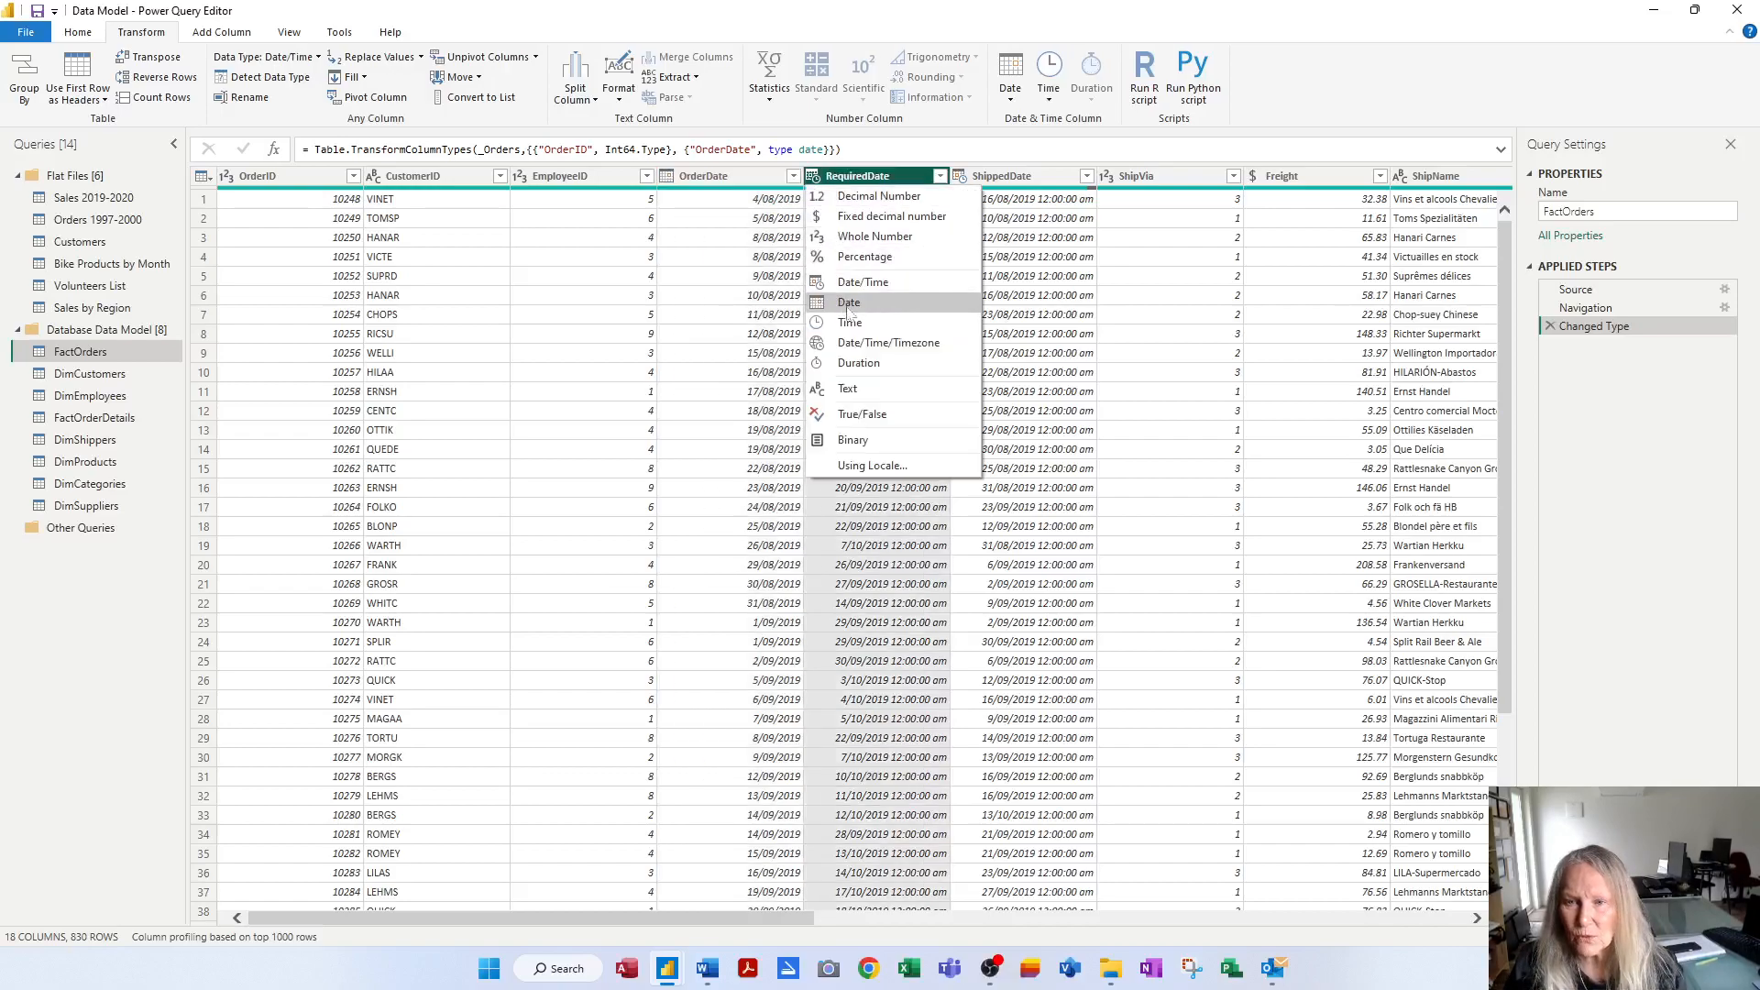
{"action": "left_click", "coordinate": [849, 304]}
{"action": "left_click", "coordinate": [960, 176]}
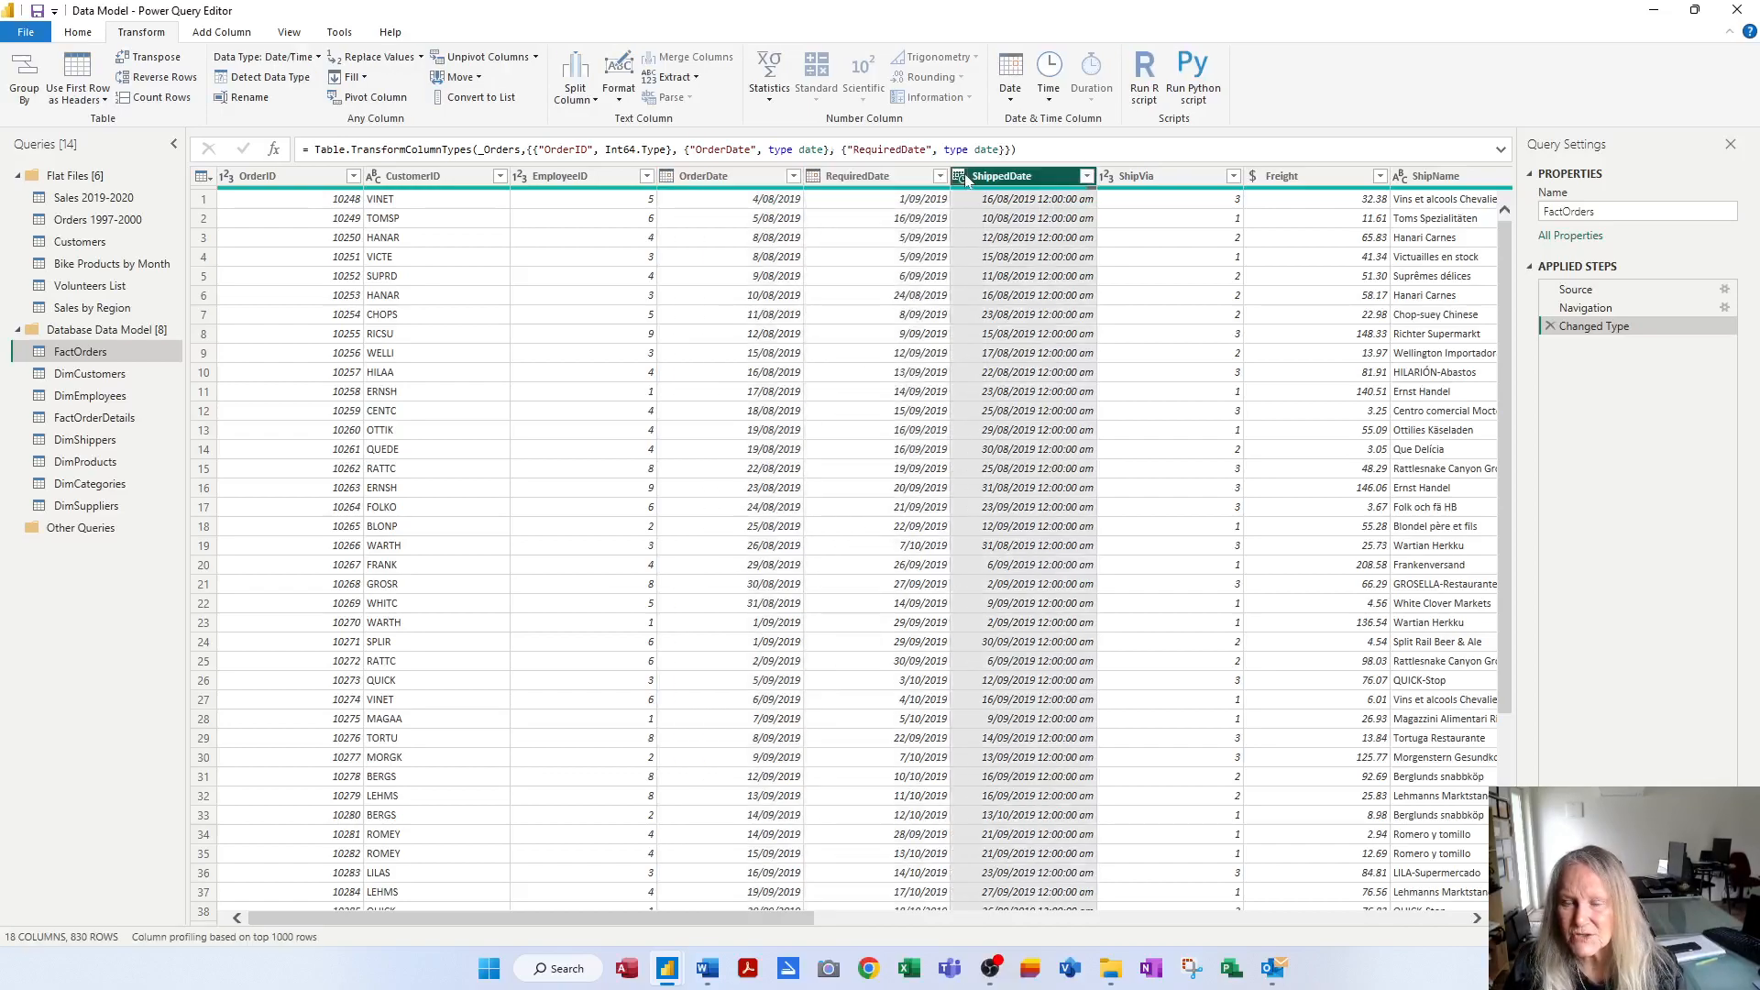
{"action": "left_click", "coordinate": [1009, 312]}
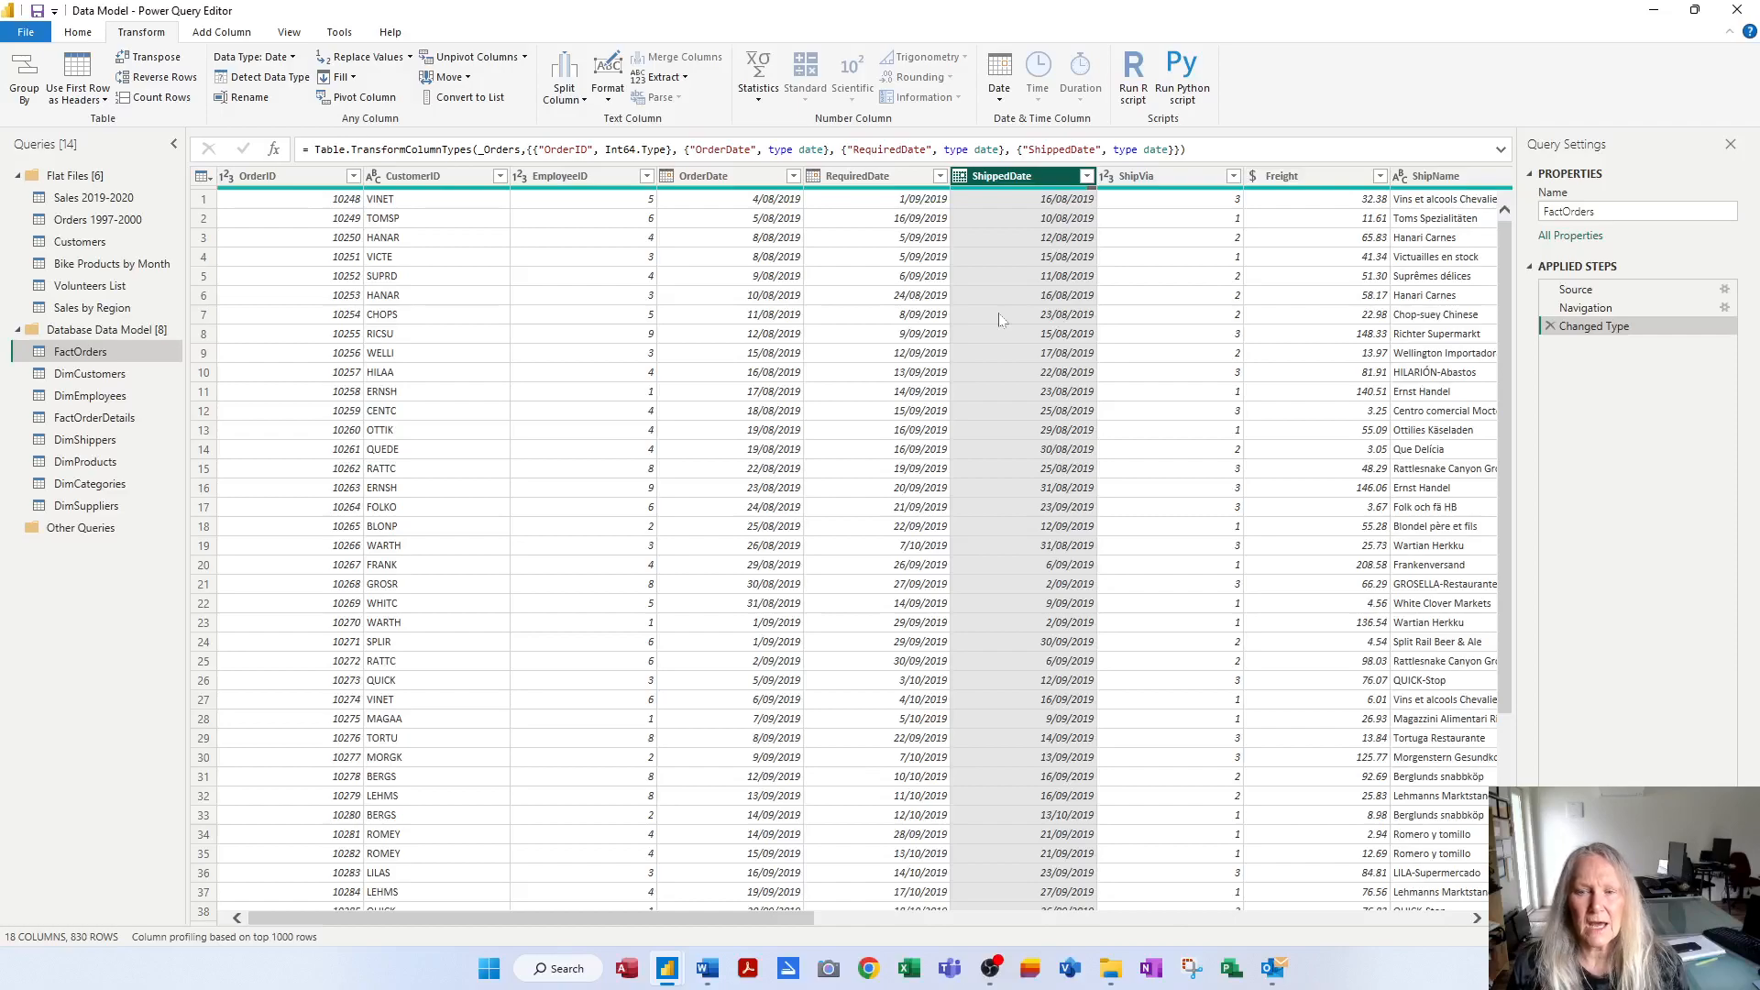
{"action": "left_click", "coordinate": [269, 942]}
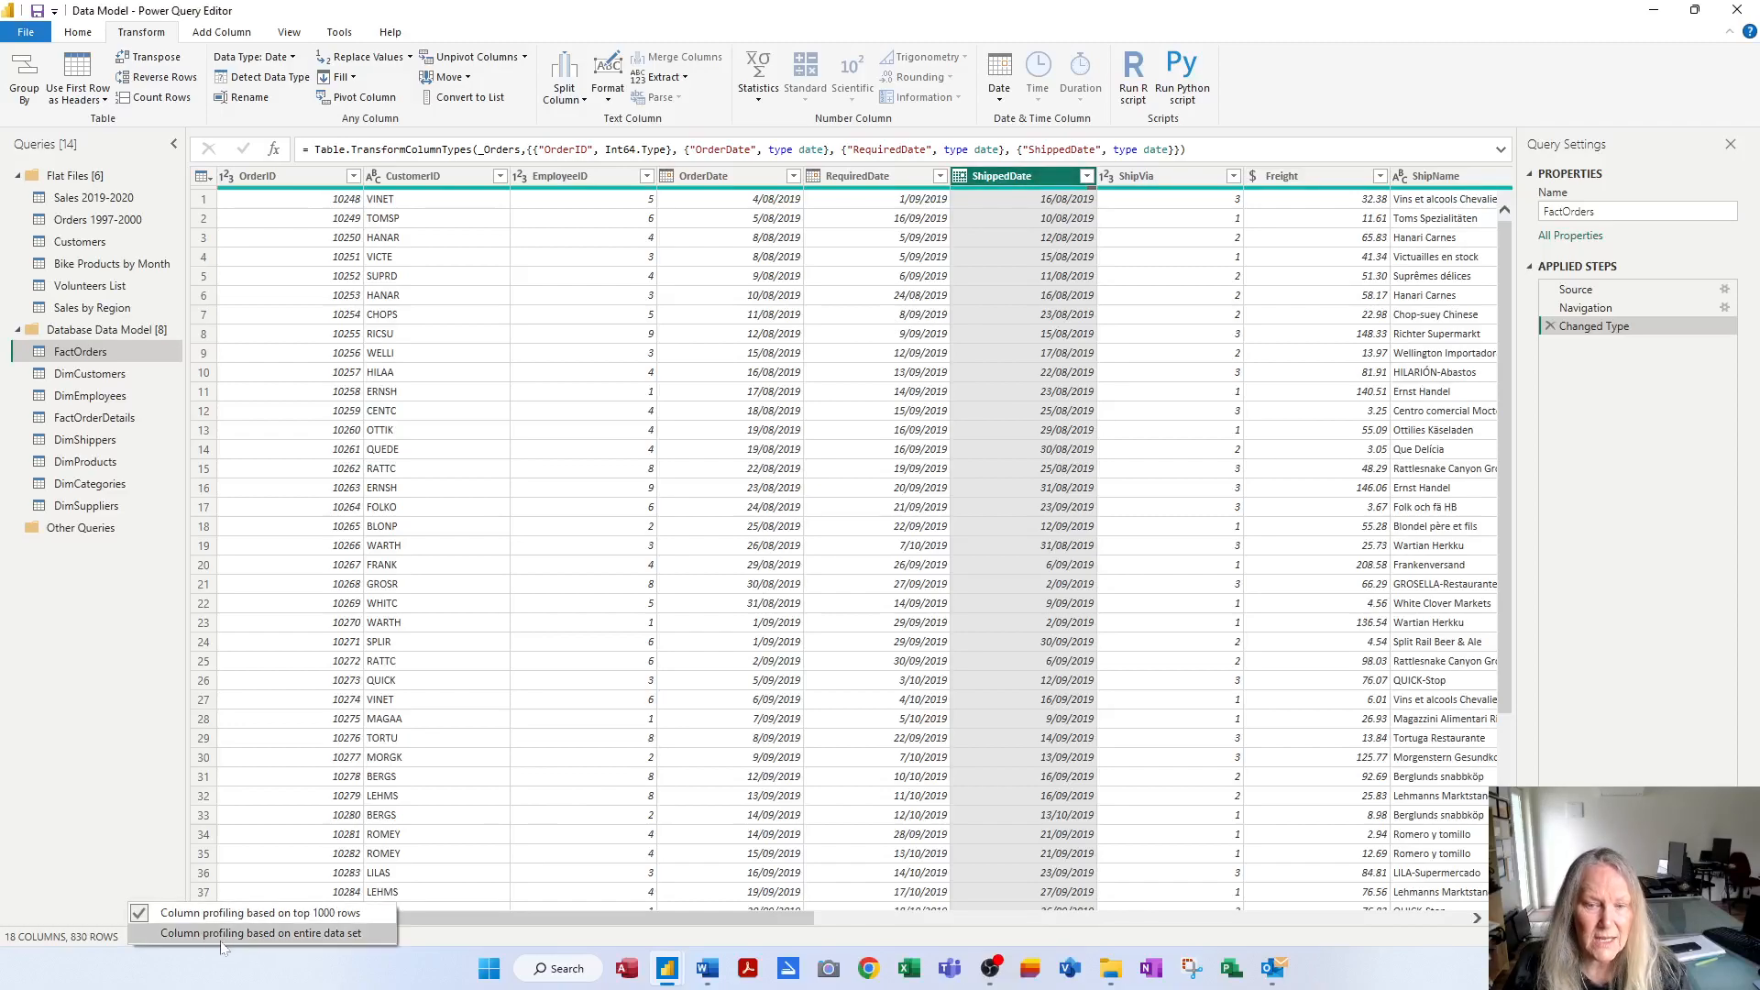
{"action": "left_click", "coordinate": [306, 937]}
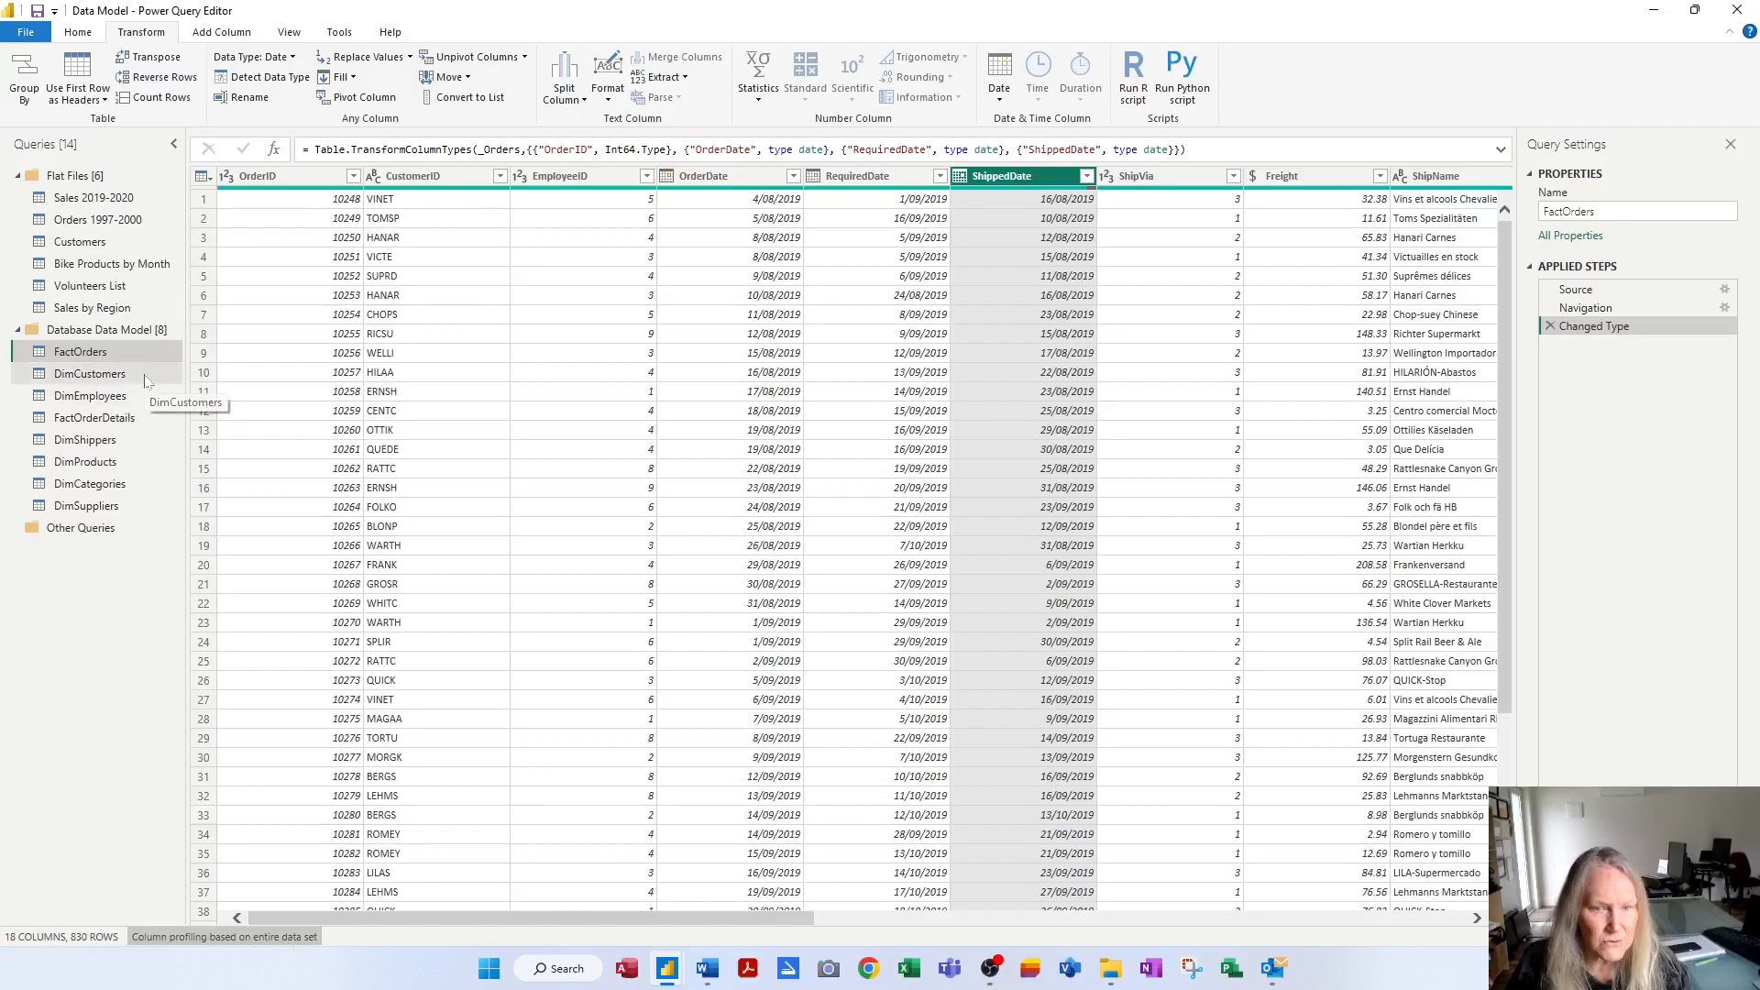
Refresh the outdated preview of the DimEmployees query and change its BirthDate and HireDate columns to Date.
{"action": "left_click", "coordinate": [122, 400]}
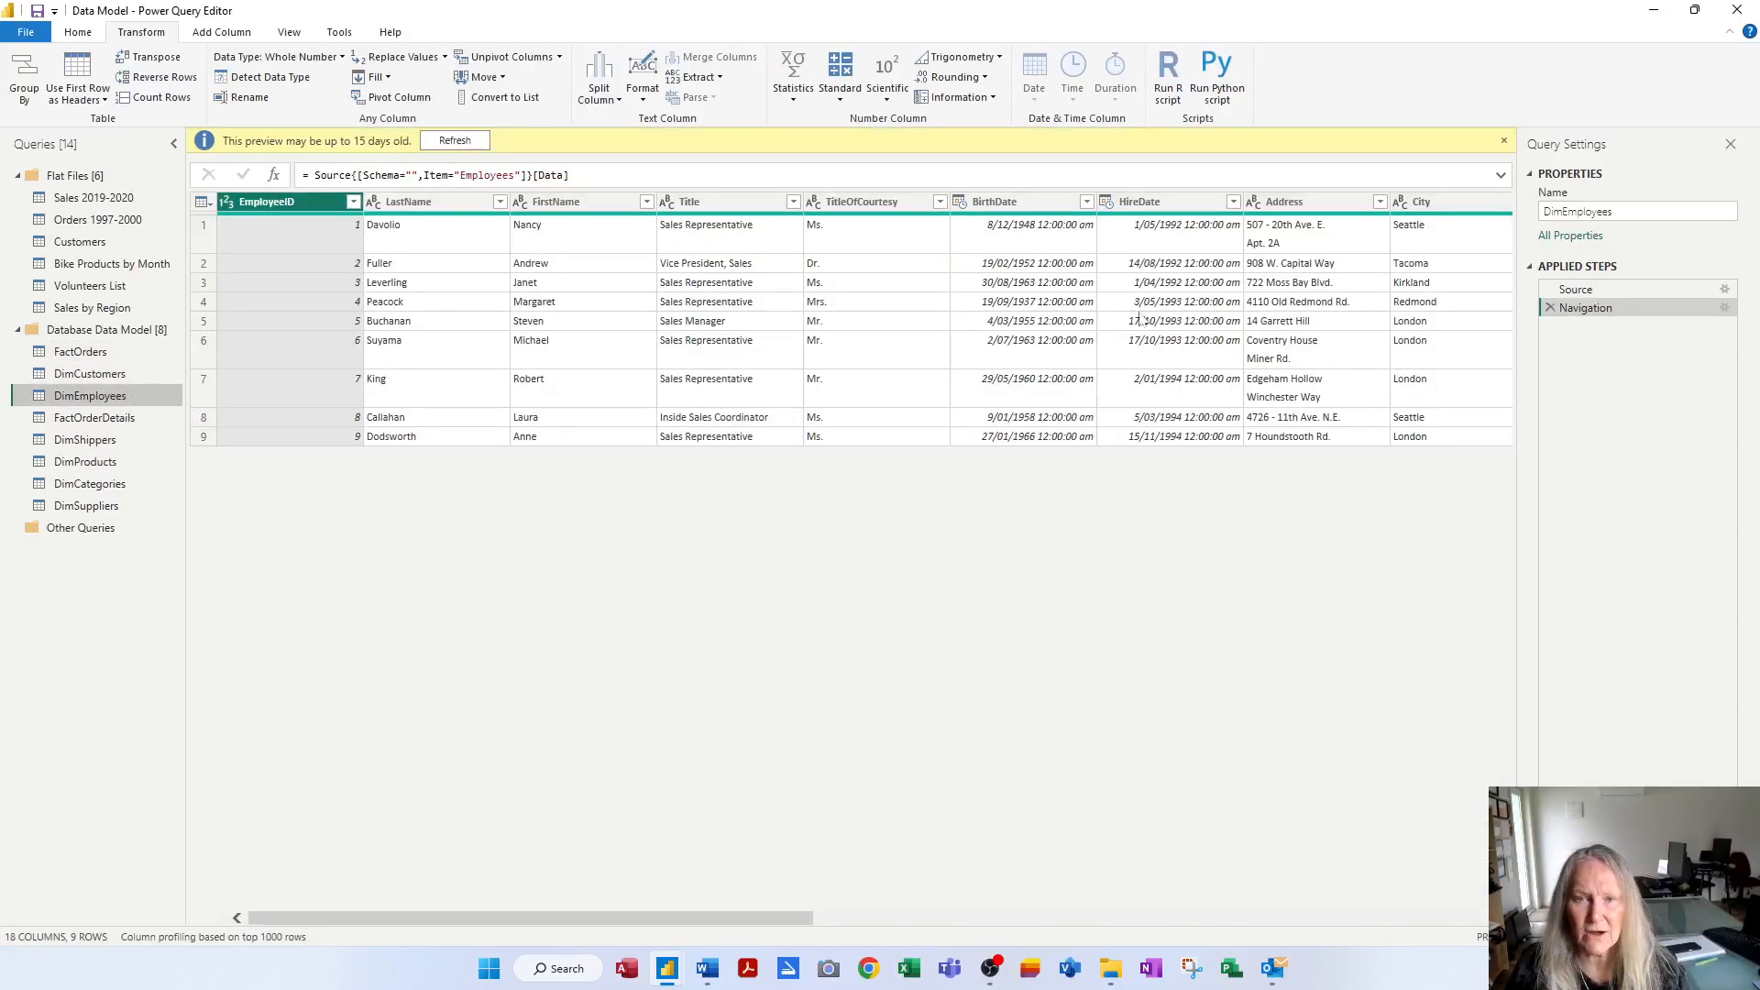
{"action": "left_click", "coordinate": [452, 142]}
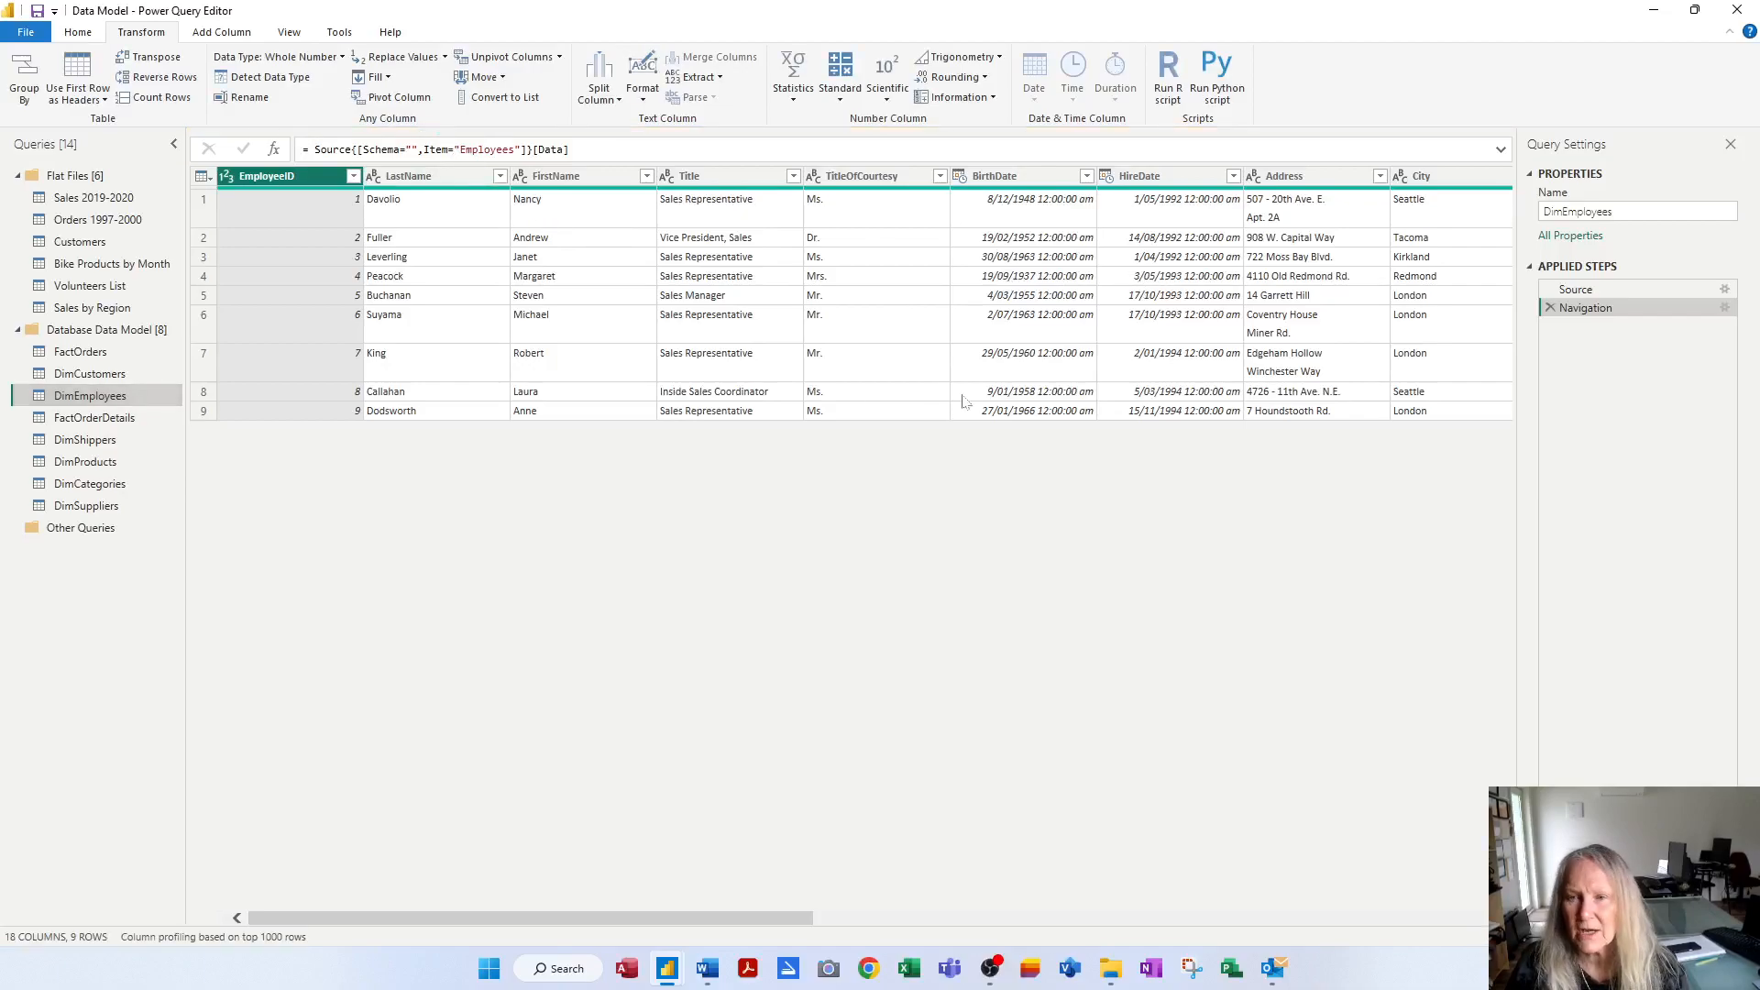
{"action": "left_click", "coordinate": [960, 178]}
{"action": "left_click", "coordinate": [1004, 302]}
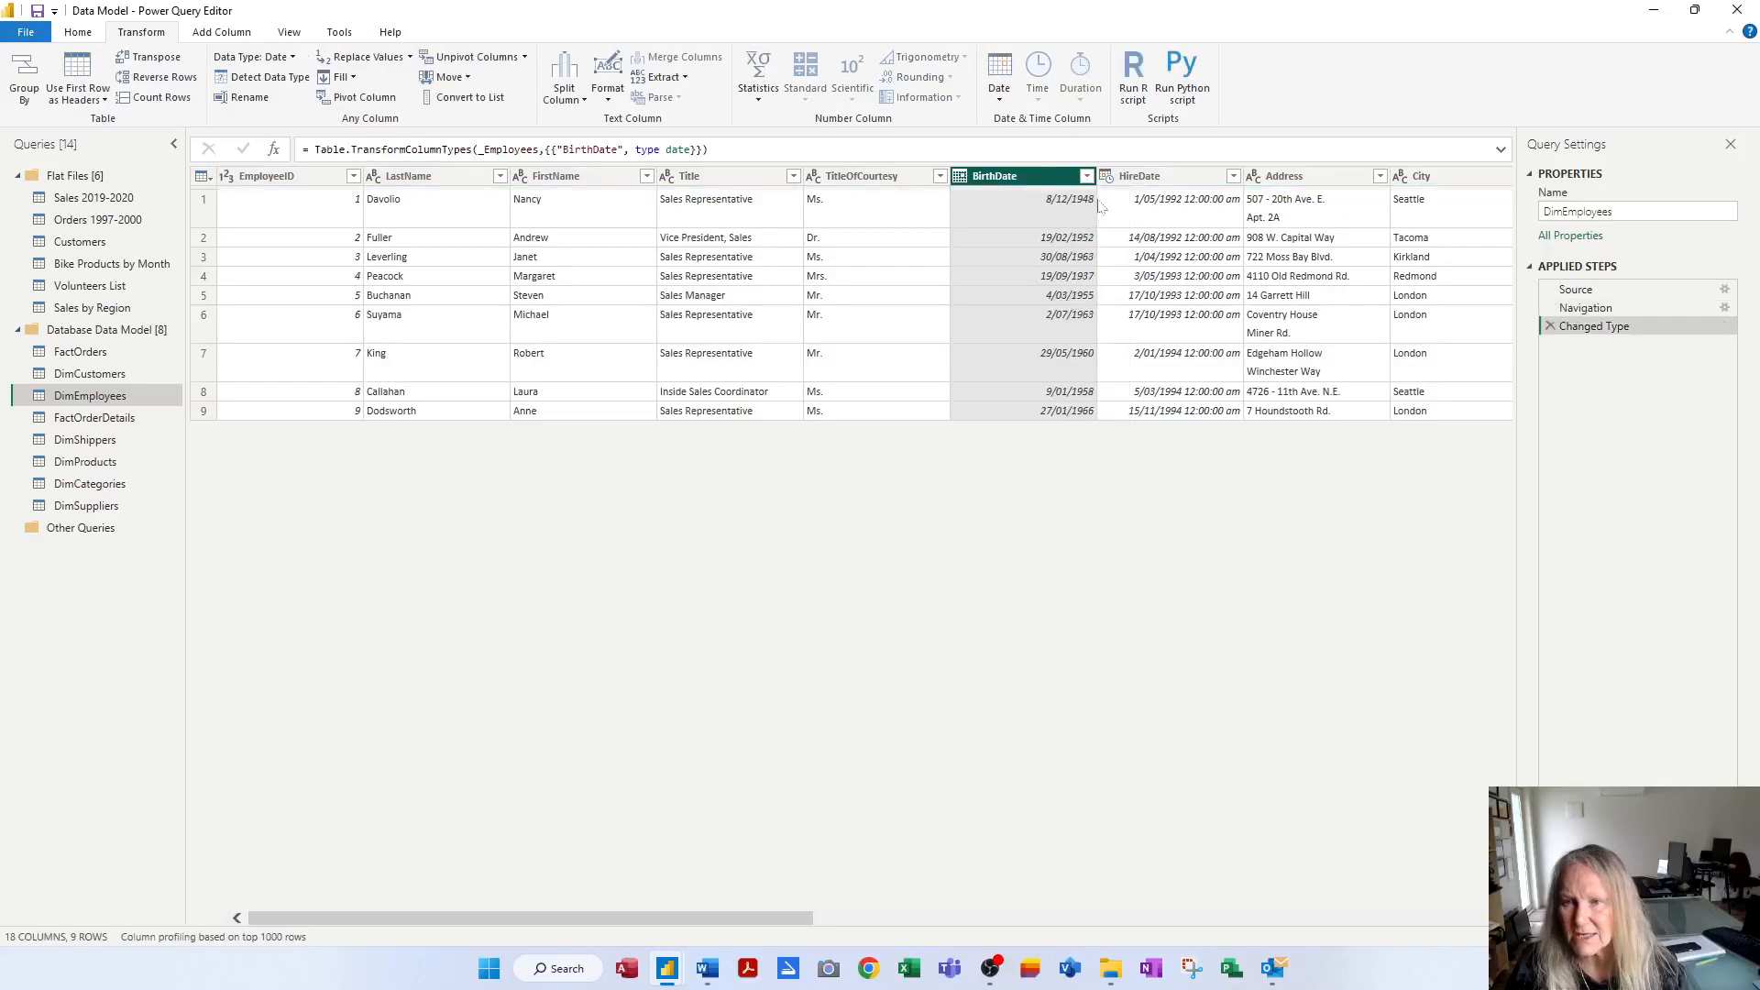
{"action": "left_click", "coordinate": [1106, 176]}
{"action": "left_click", "coordinate": [1137, 303]}
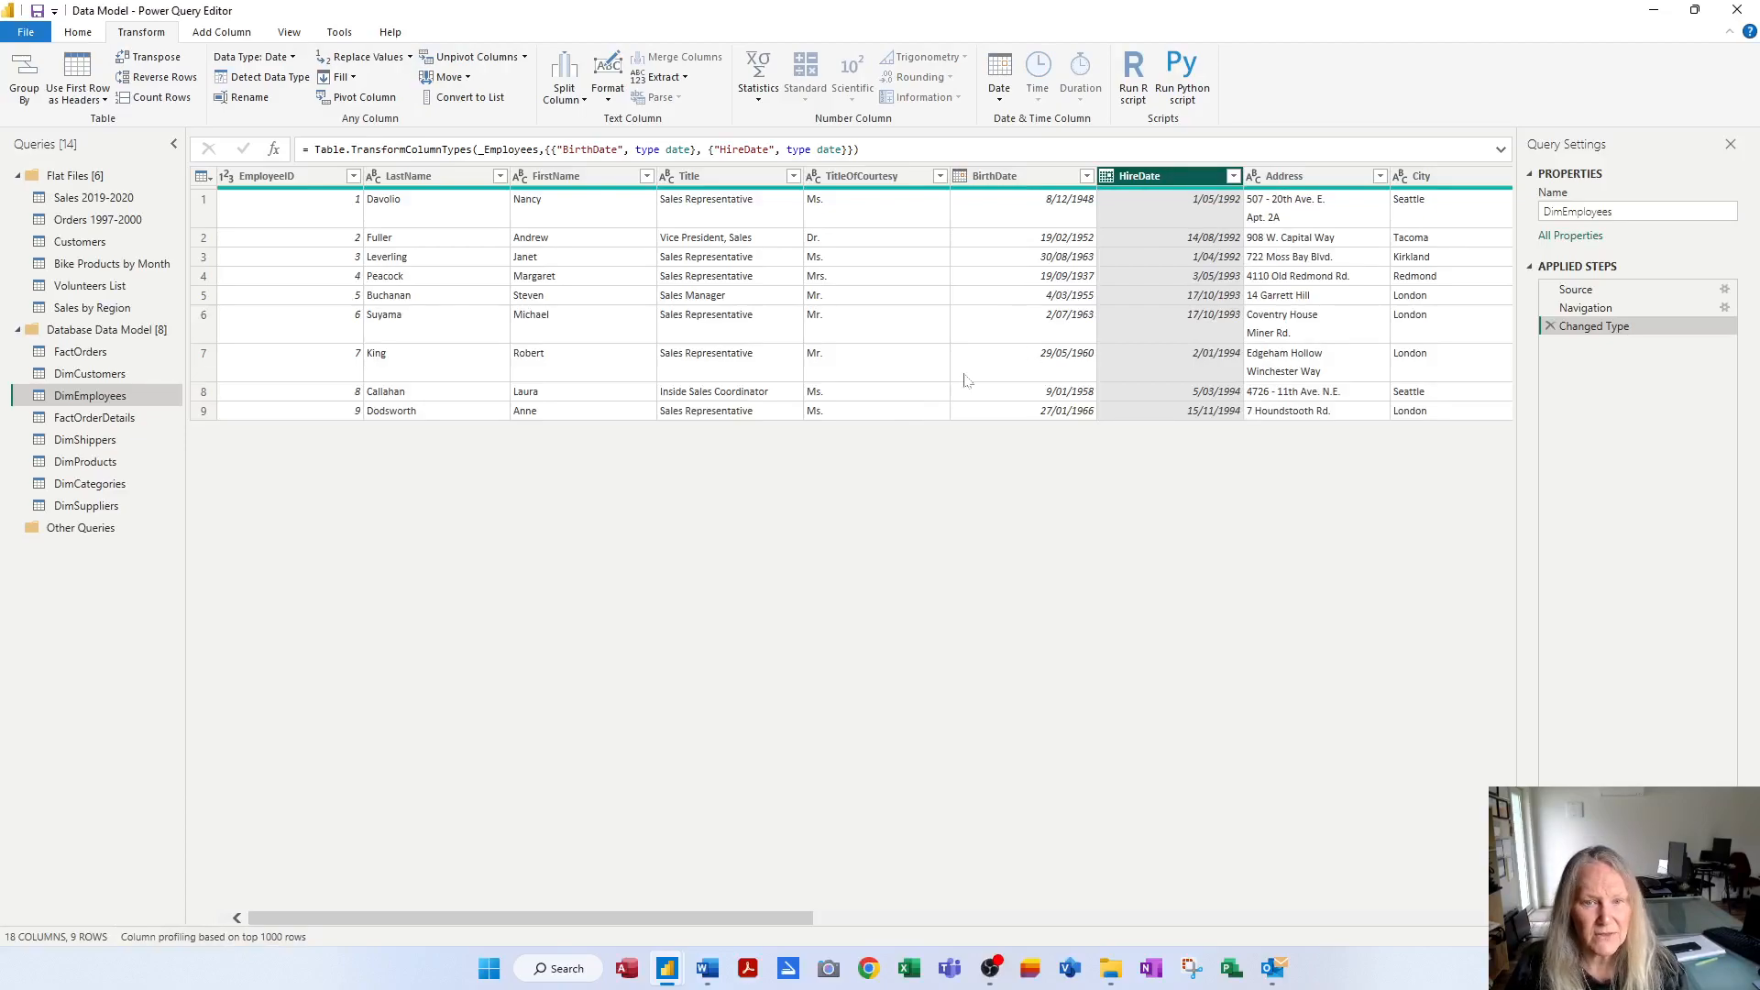
Change the Discount column of the FactOrderDetails query to Percentage, and base its column profiling on the entire data set.
{"action": "left_click", "coordinate": [96, 418]}
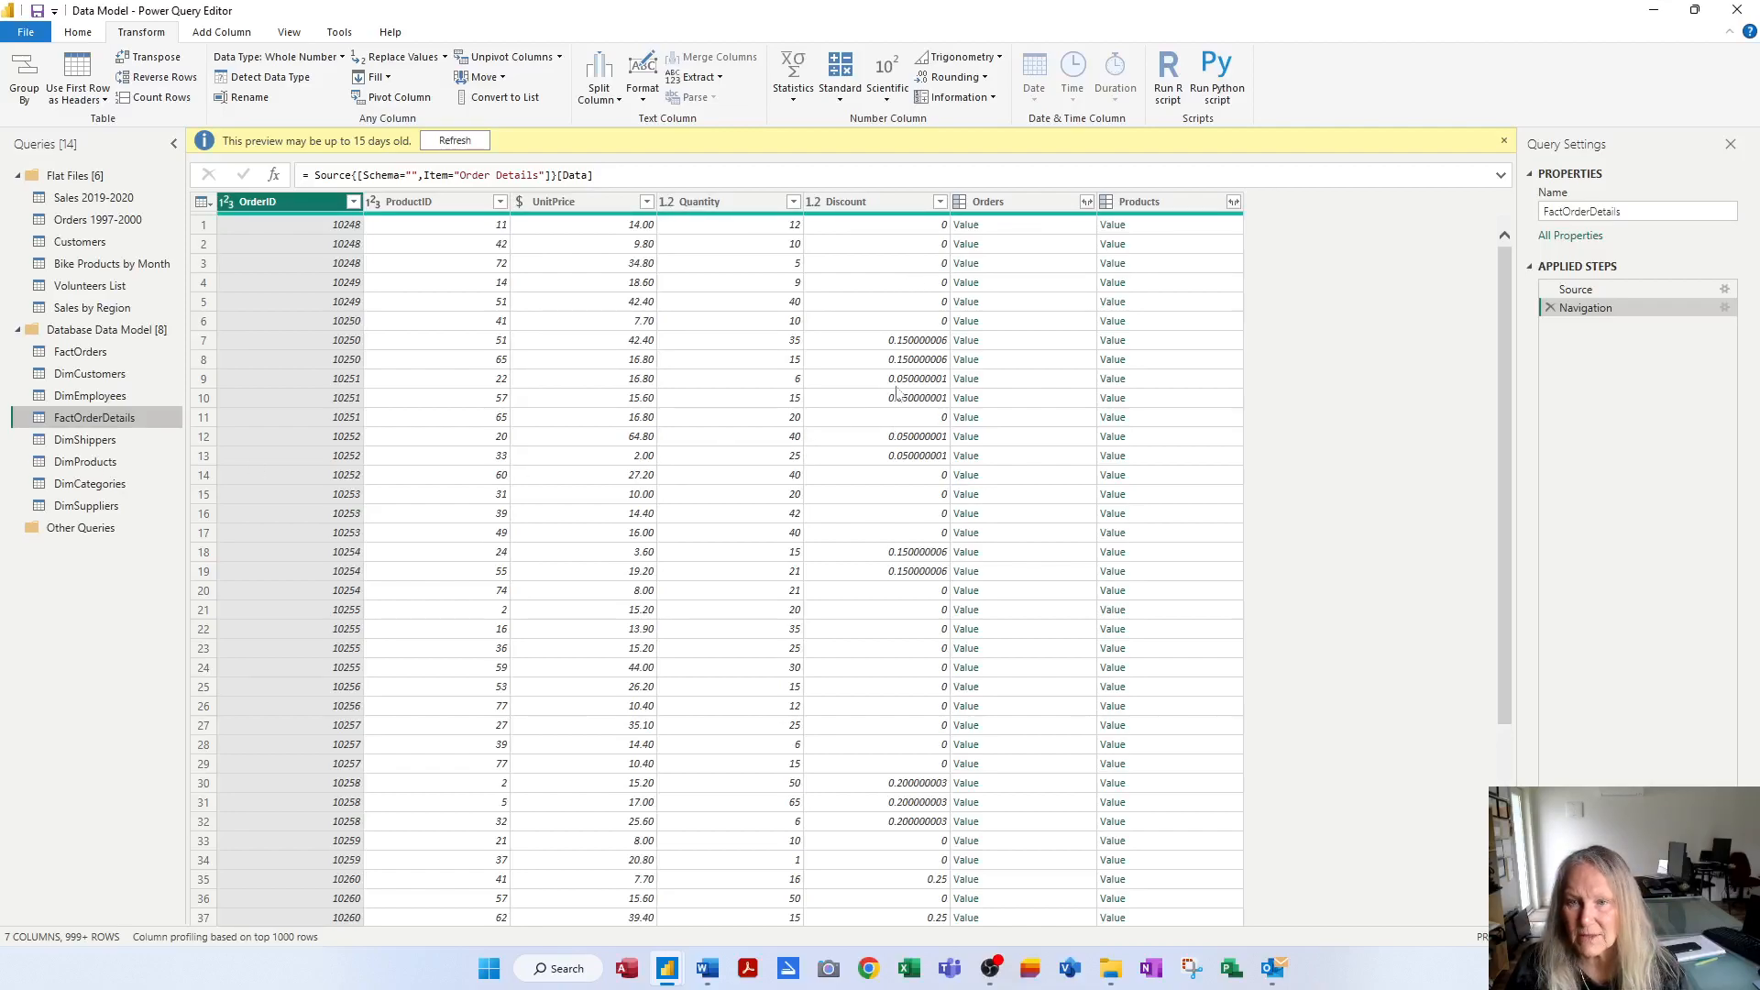
{"action": "left_click", "coordinate": [815, 205]}
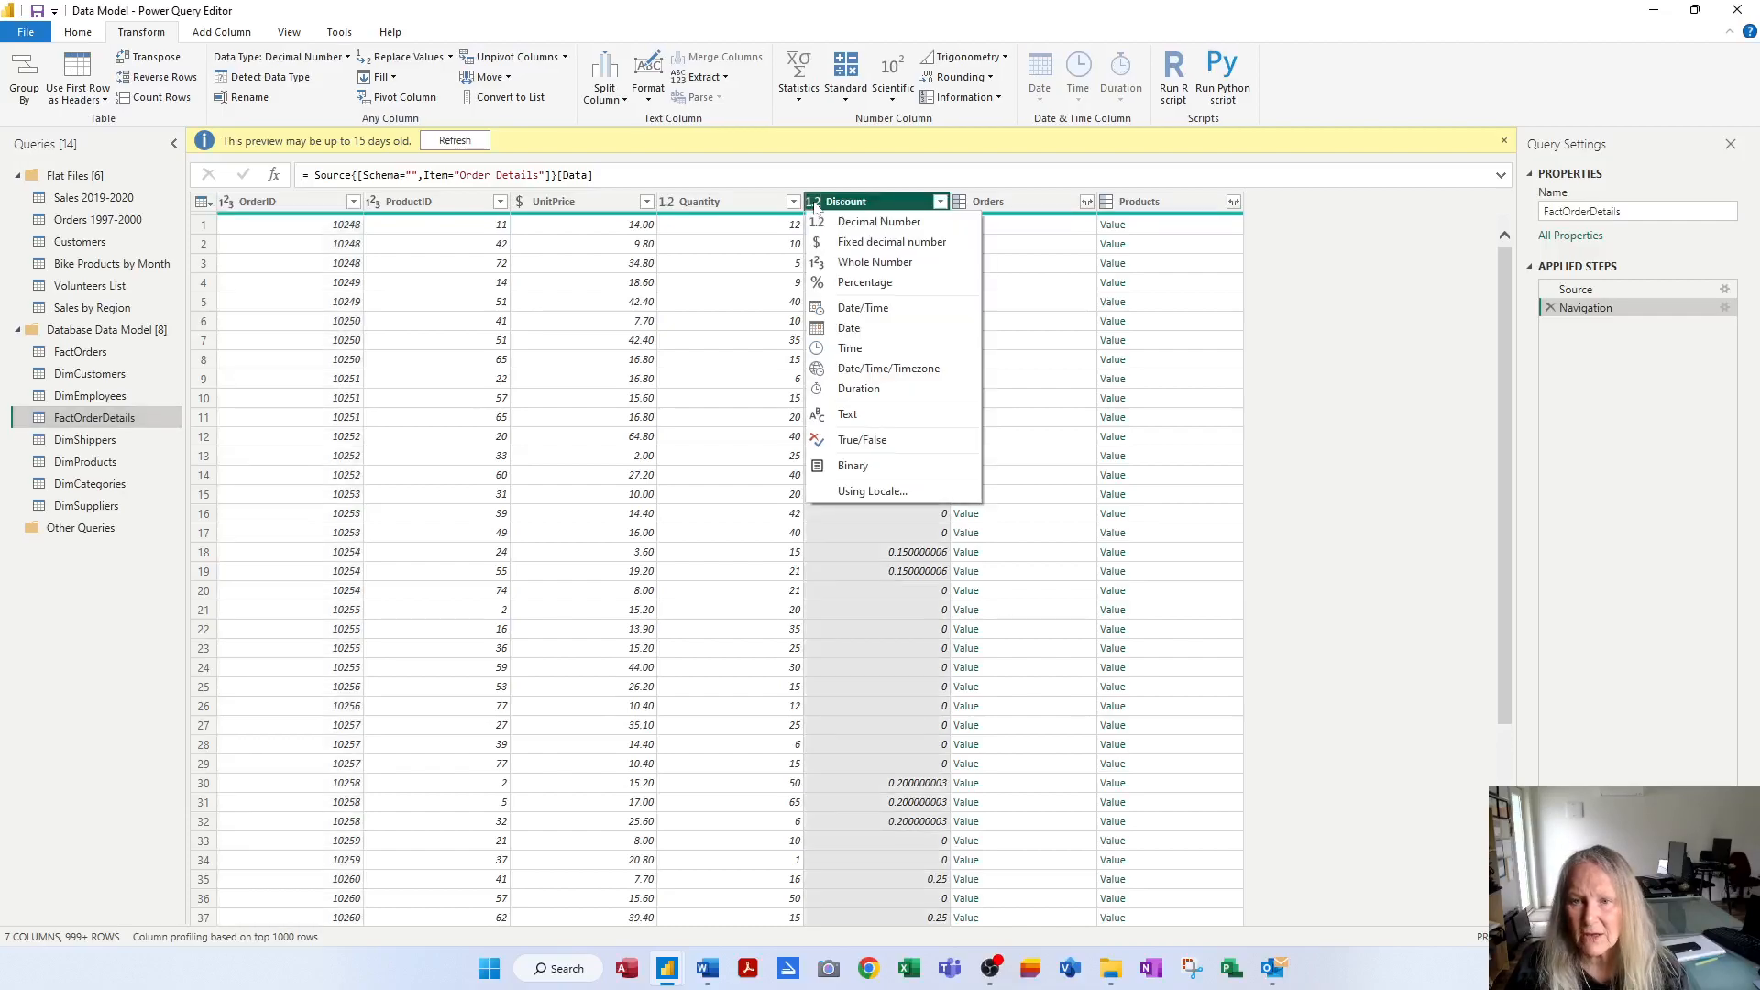
{"action": "left_click", "coordinate": [862, 285]}
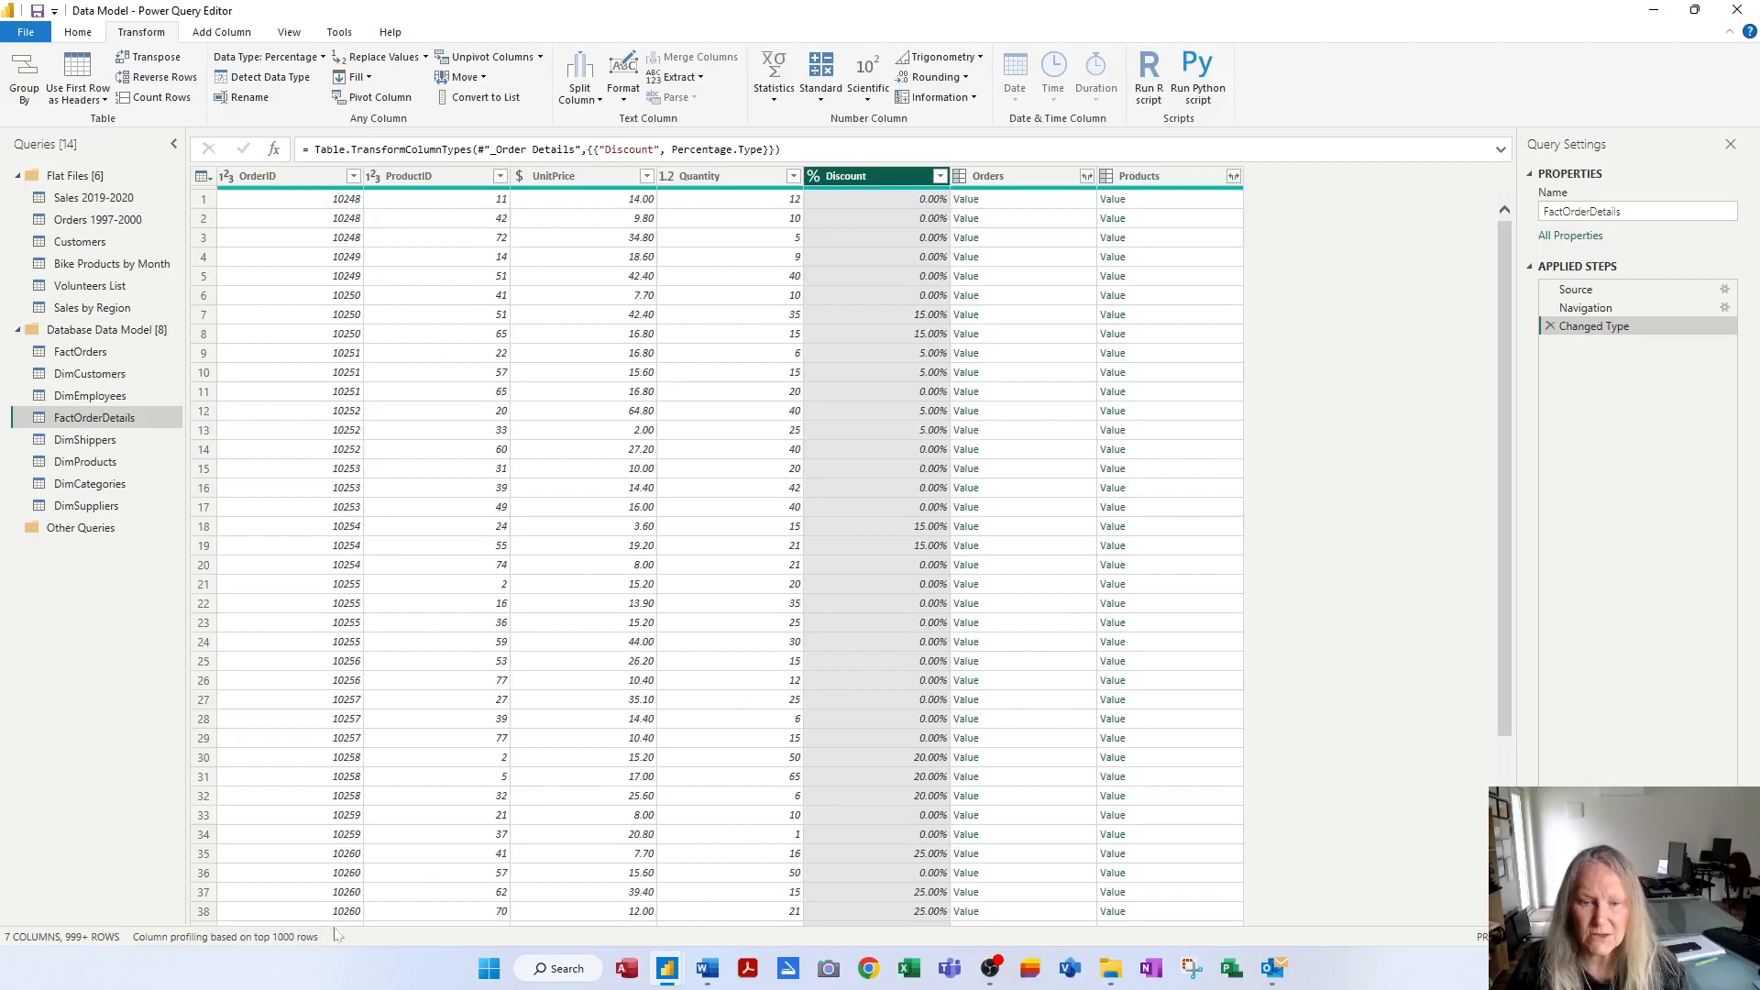
{"action": "left_click", "coordinate": [261, 937]}
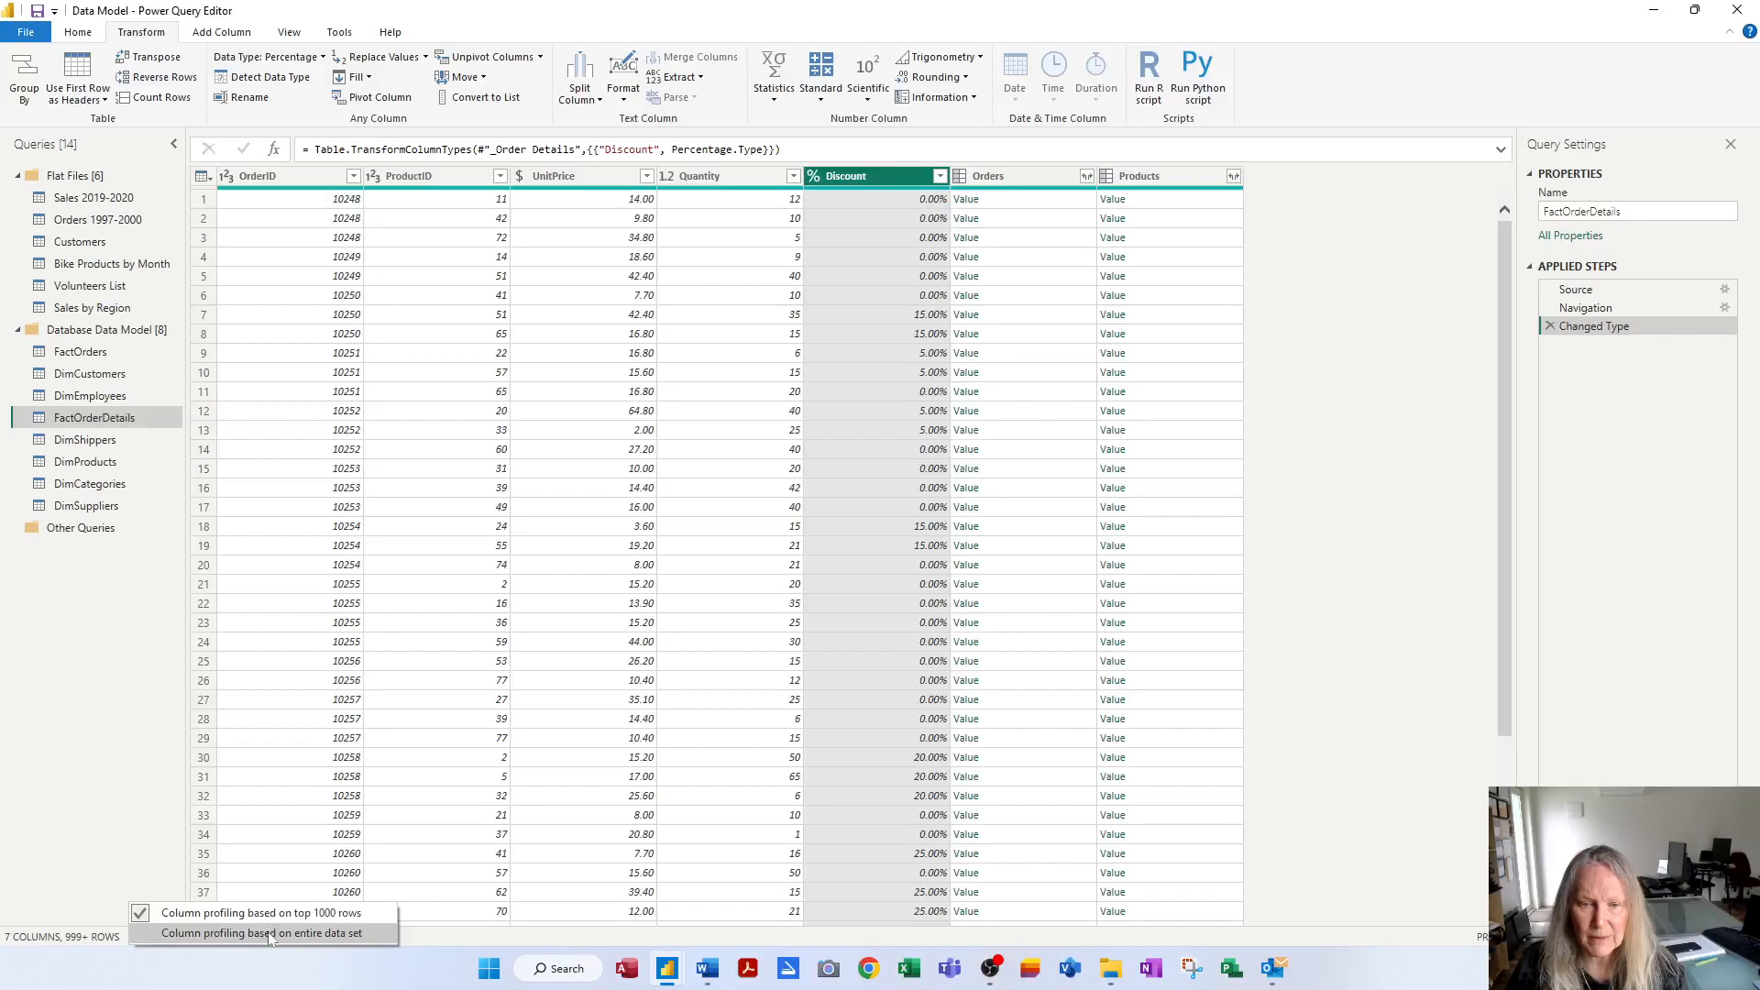
{"action": "left_click", "coordinate": [266, 933]}
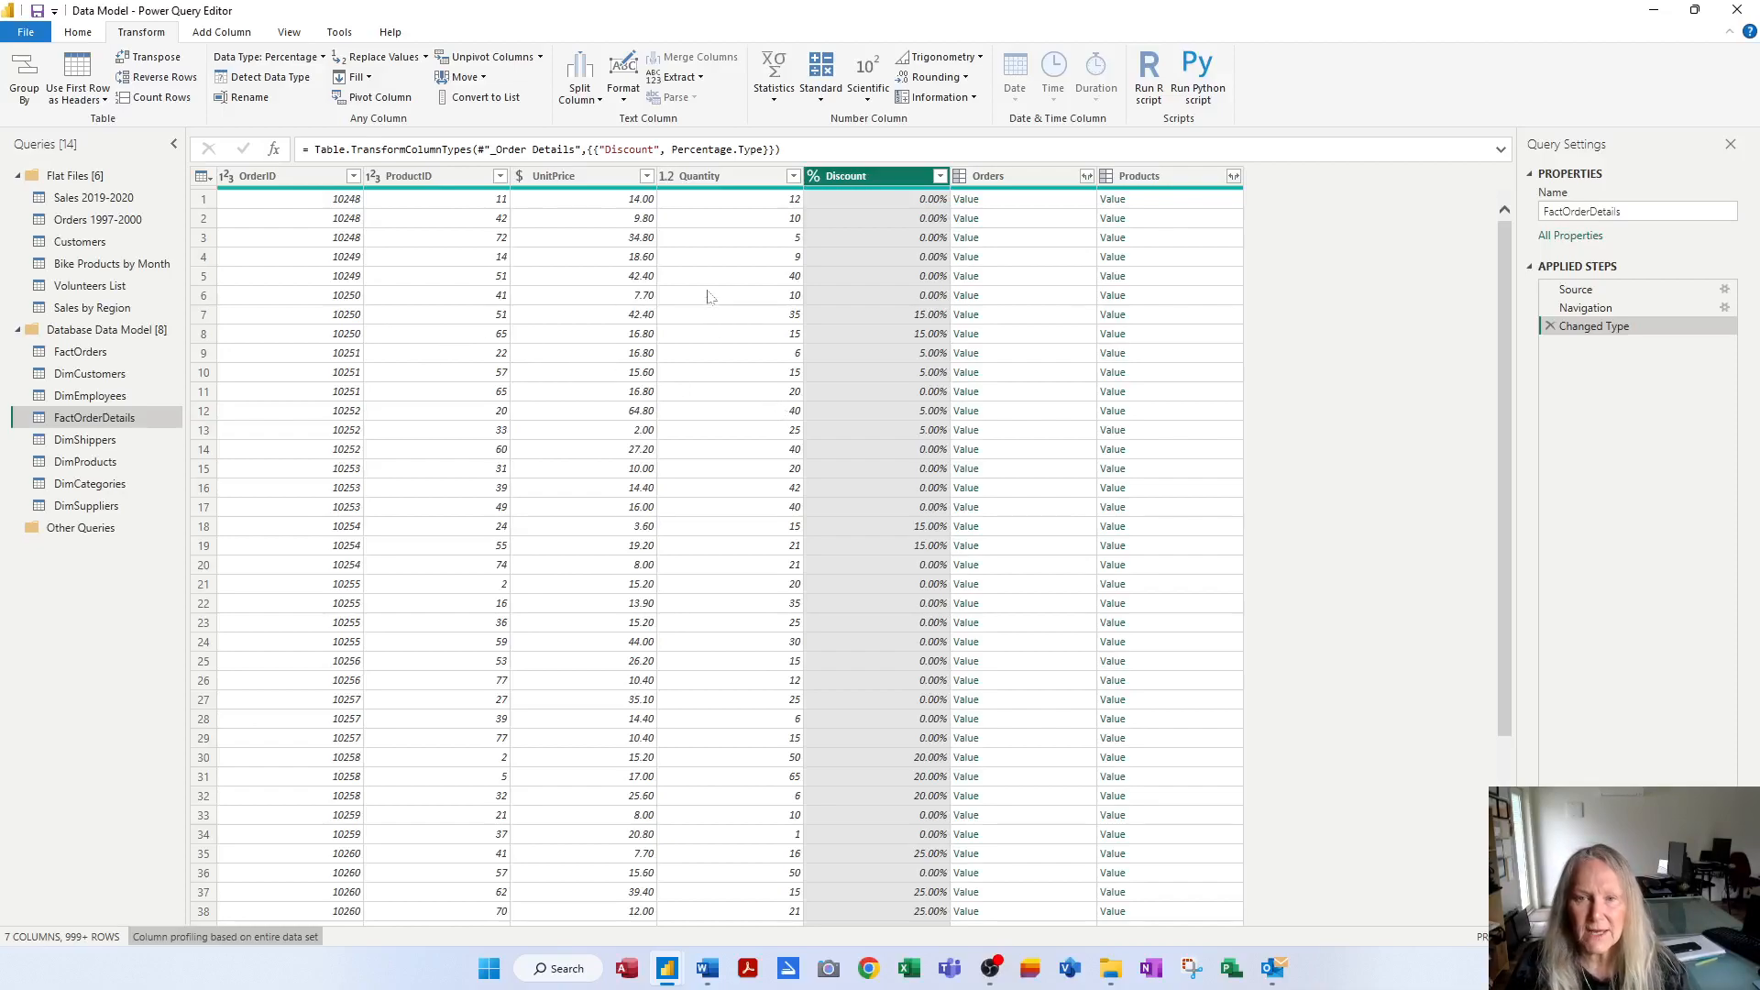
Try reordering the Quantity column of FactOrderDetails by moving it to the beginning of the table and to the end.
{"action": "left_click", "coordinate": [738, 179]}
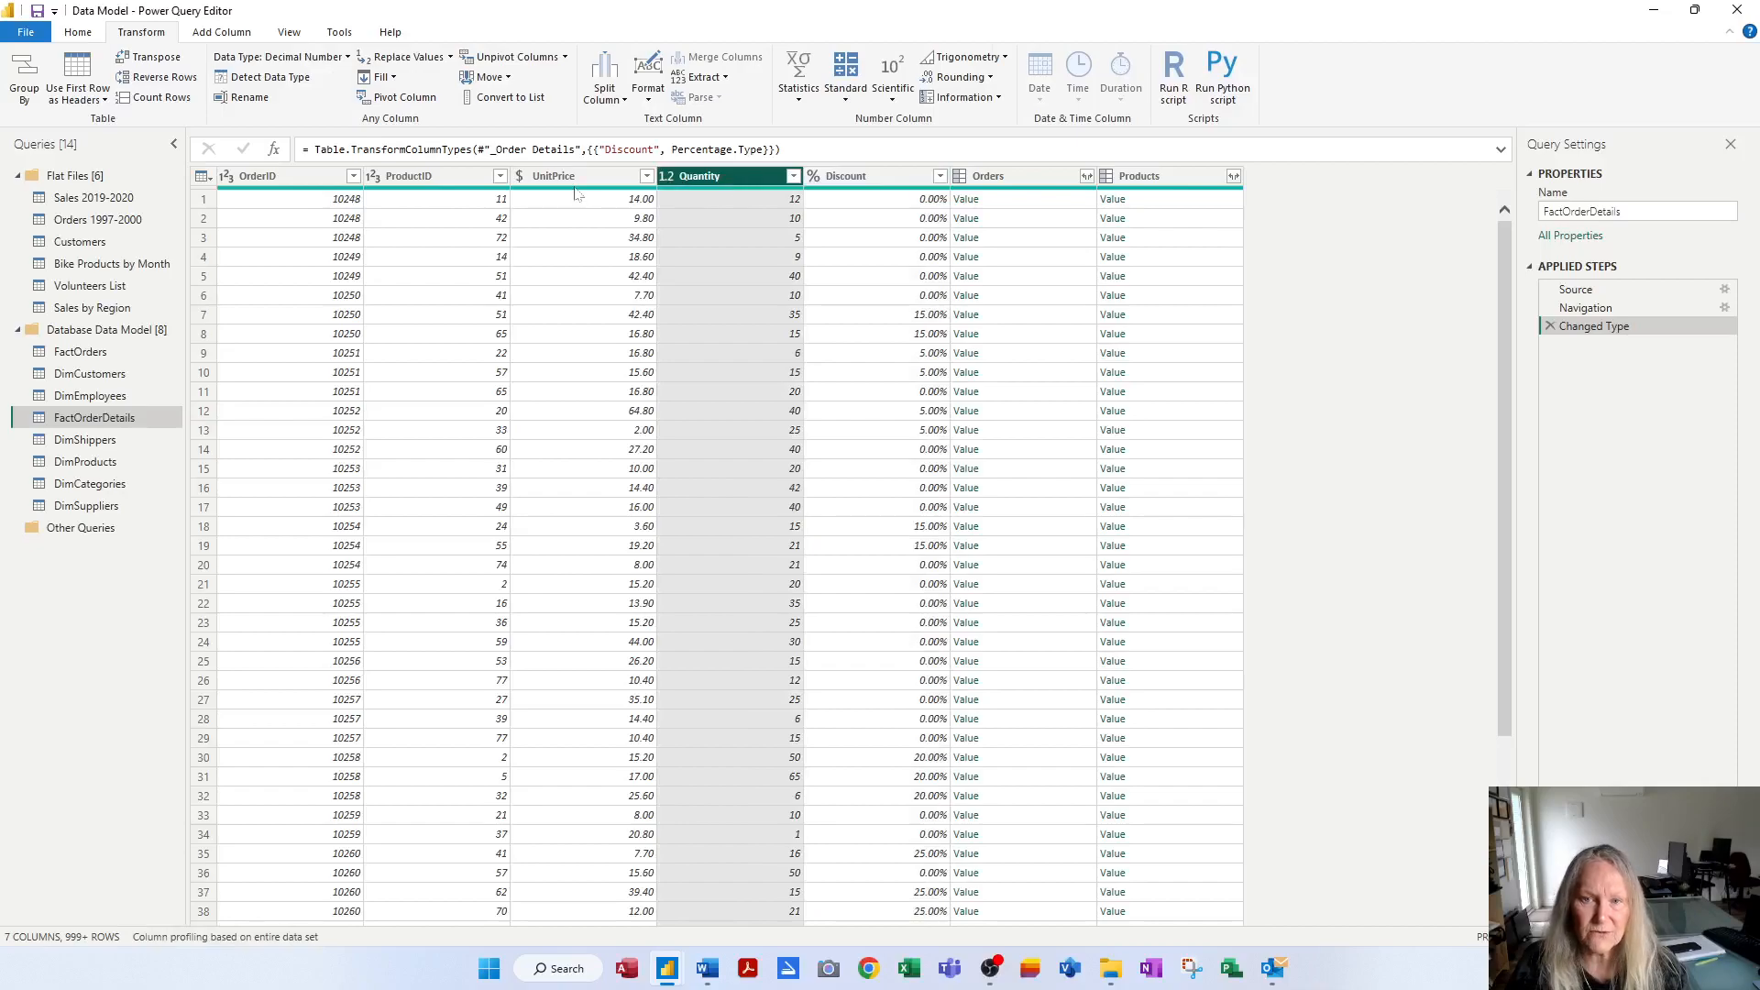
{"action": "left_click_drag", "start_coordinate": [731, 178], "coordinate": [816, 181]}
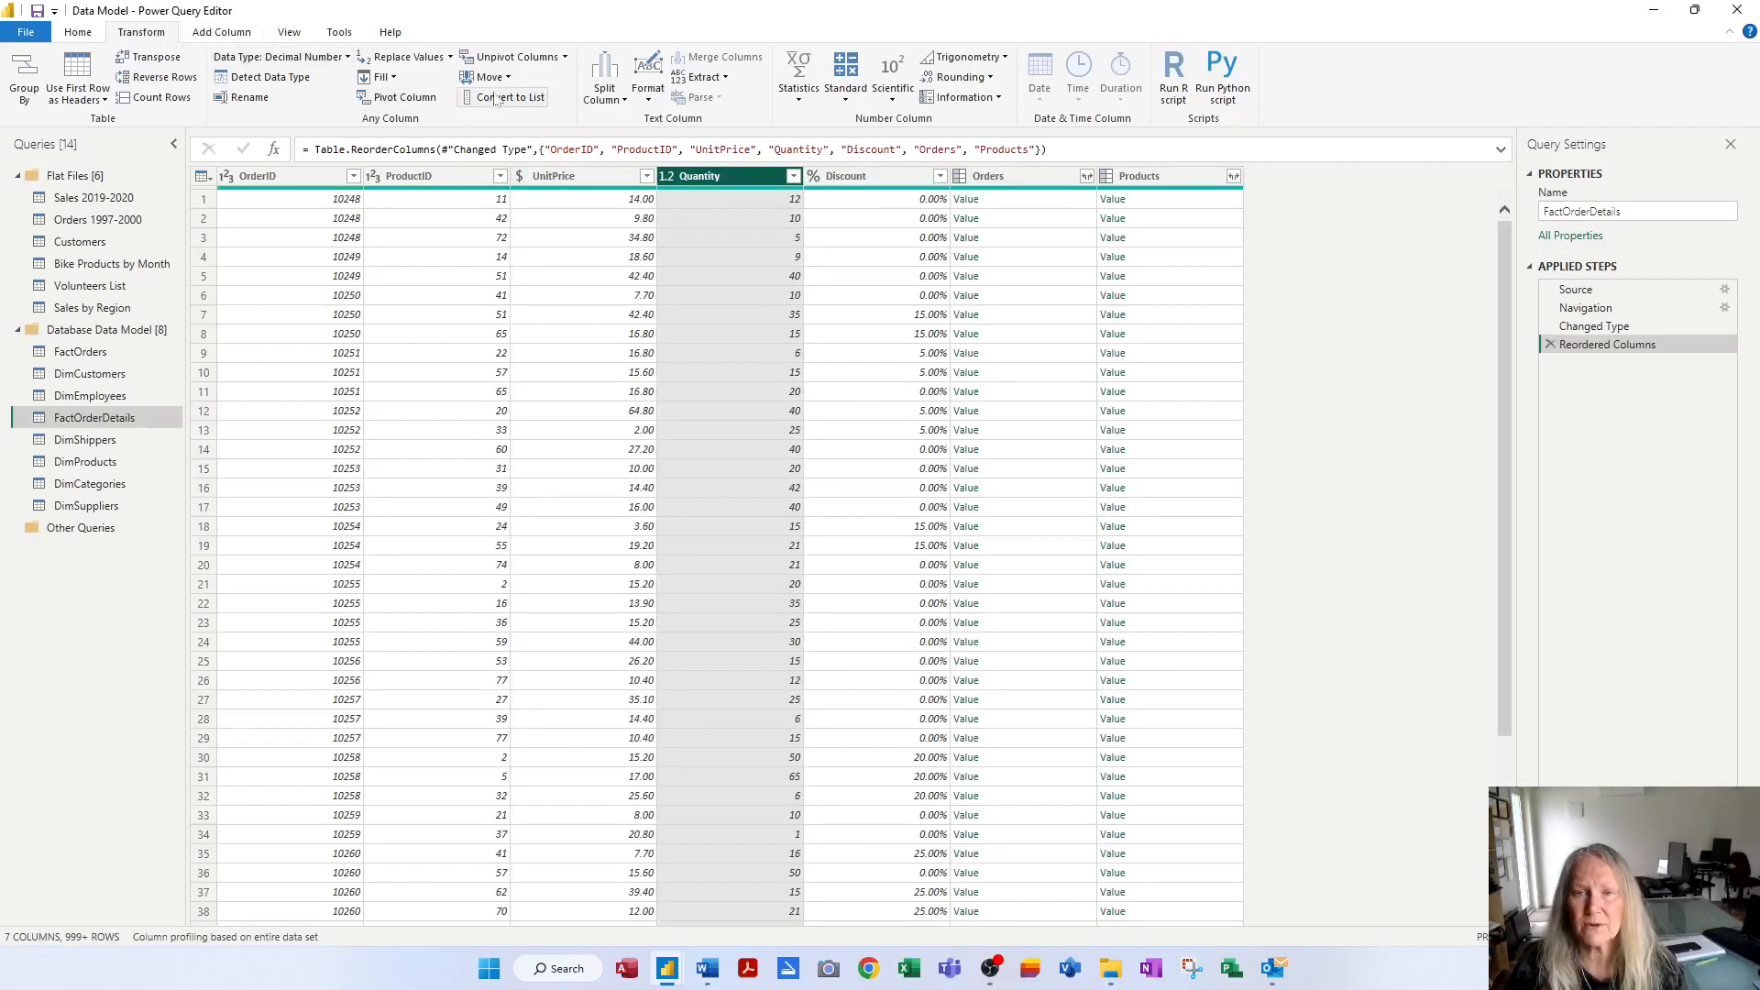
{"action": "left_click", "coordinate": [499, 81]}
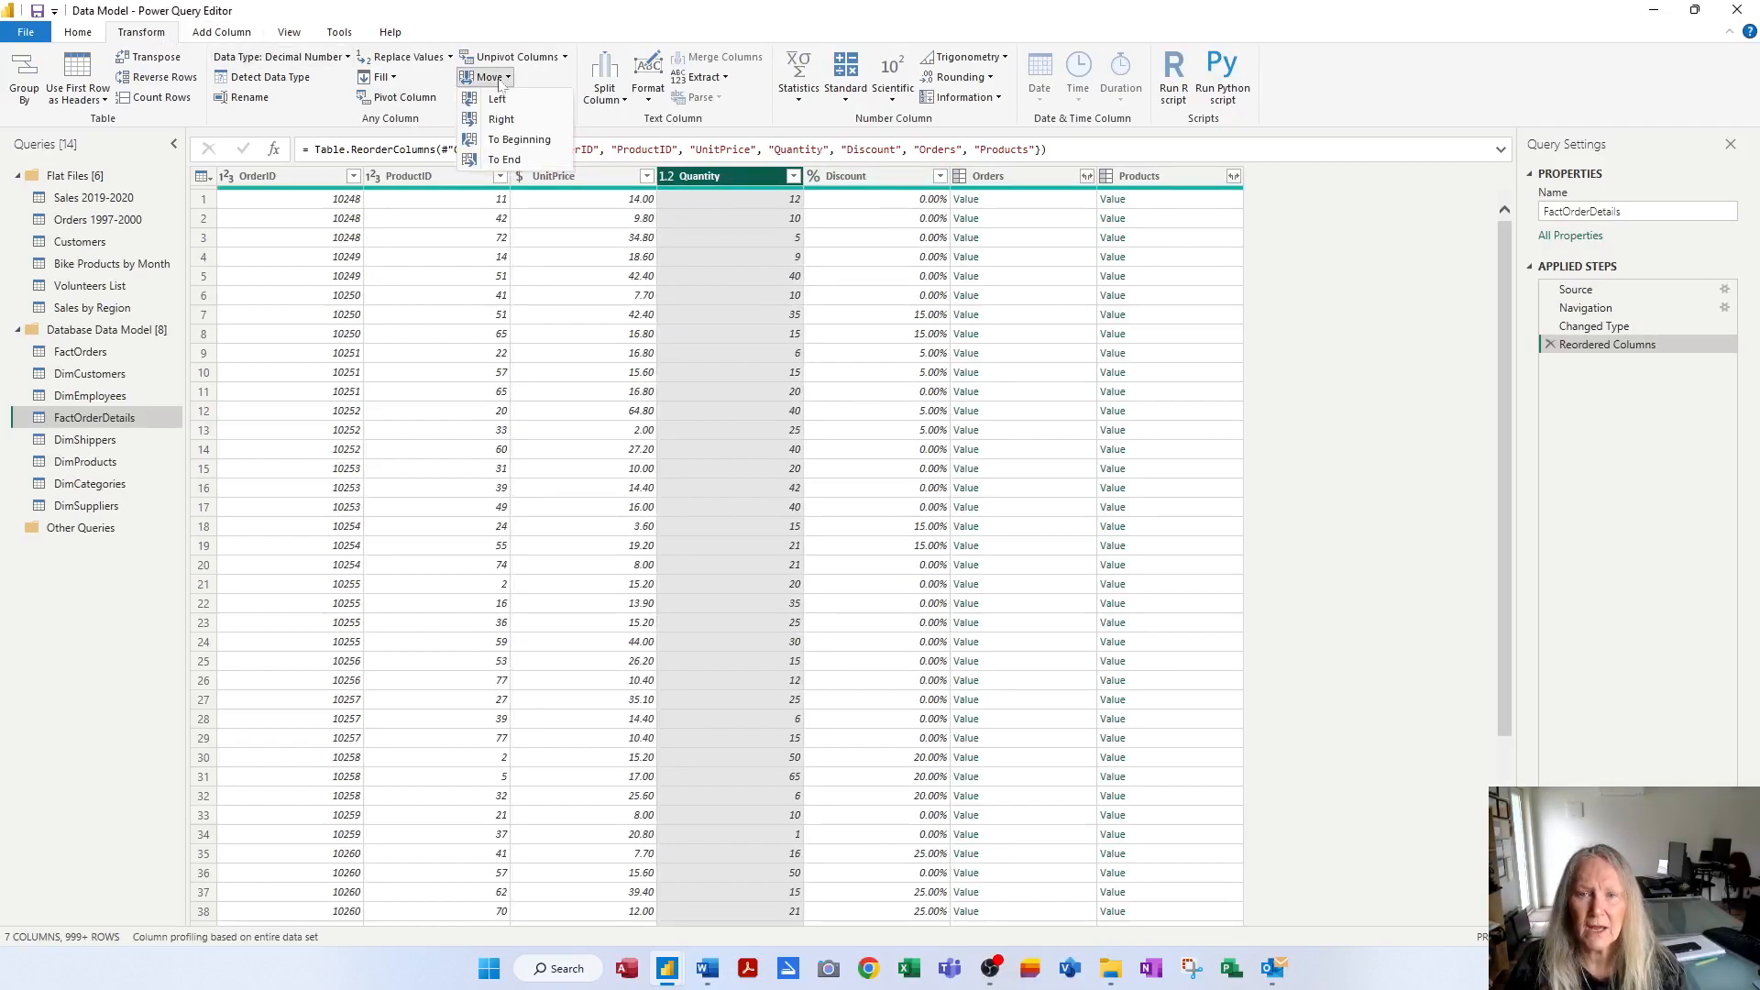
{"action": "left_click", "coordinate": [515, 139]}
{"action": "left_click", "coordinate": [493, 78]}
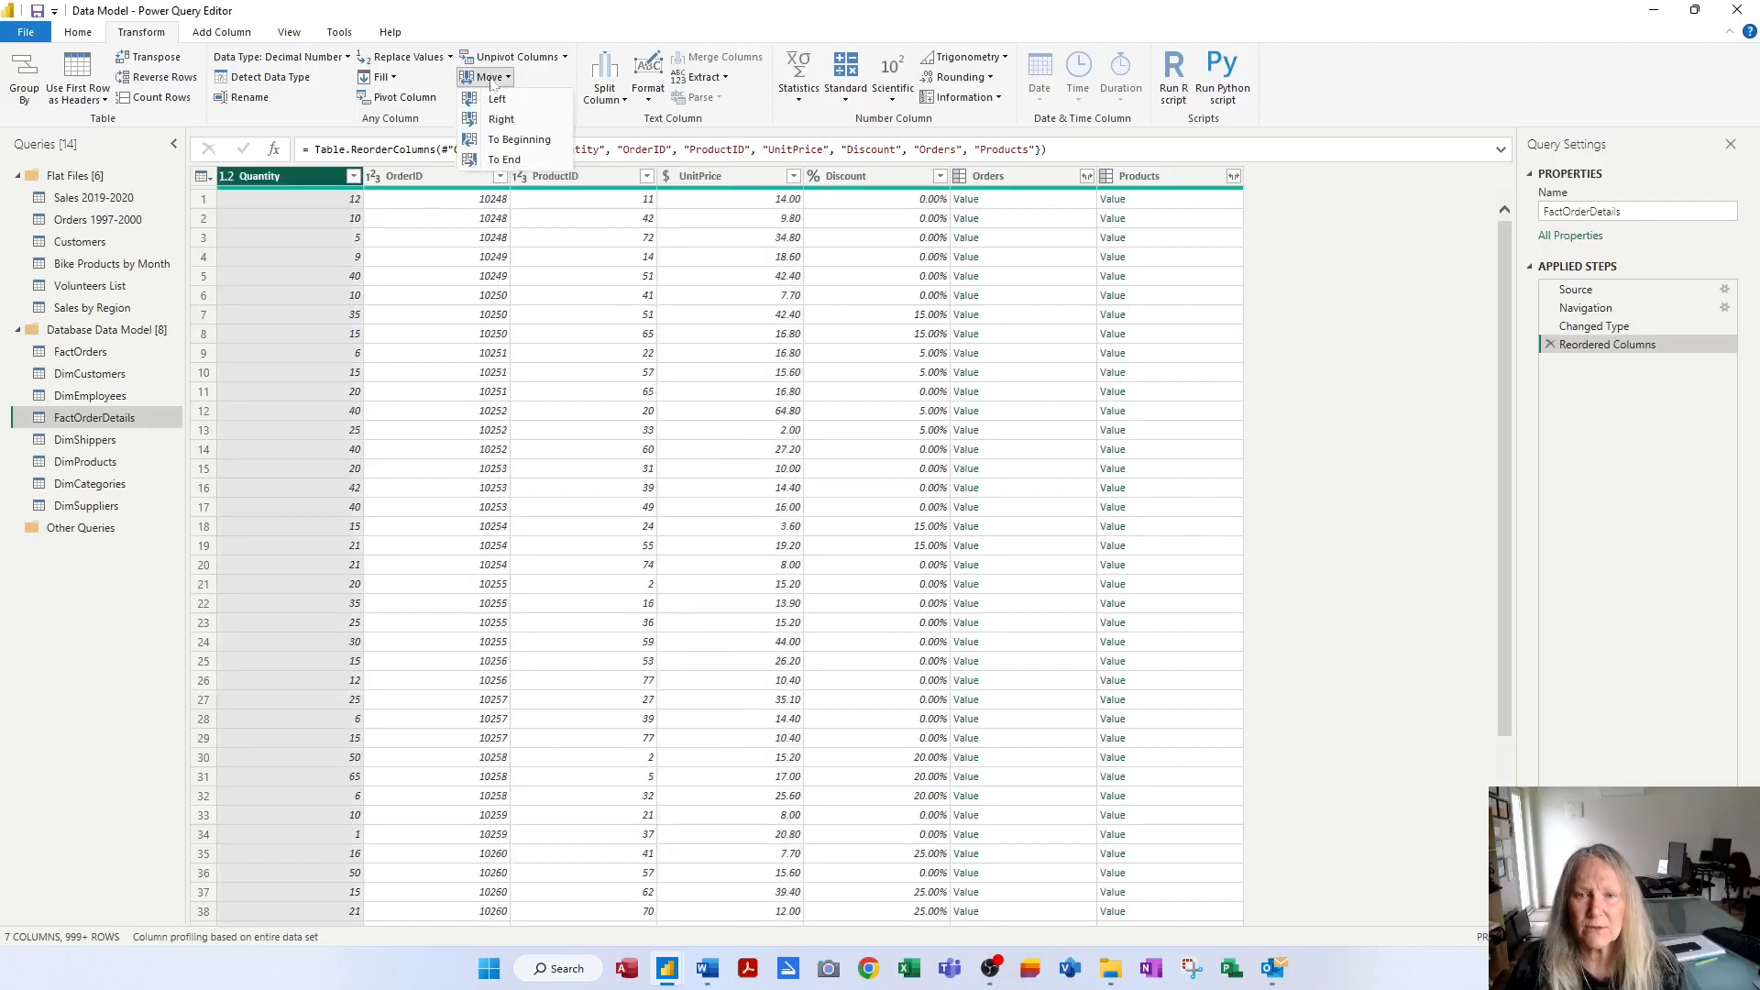
{"action": "left_click", "coordinate": [503, 159]}
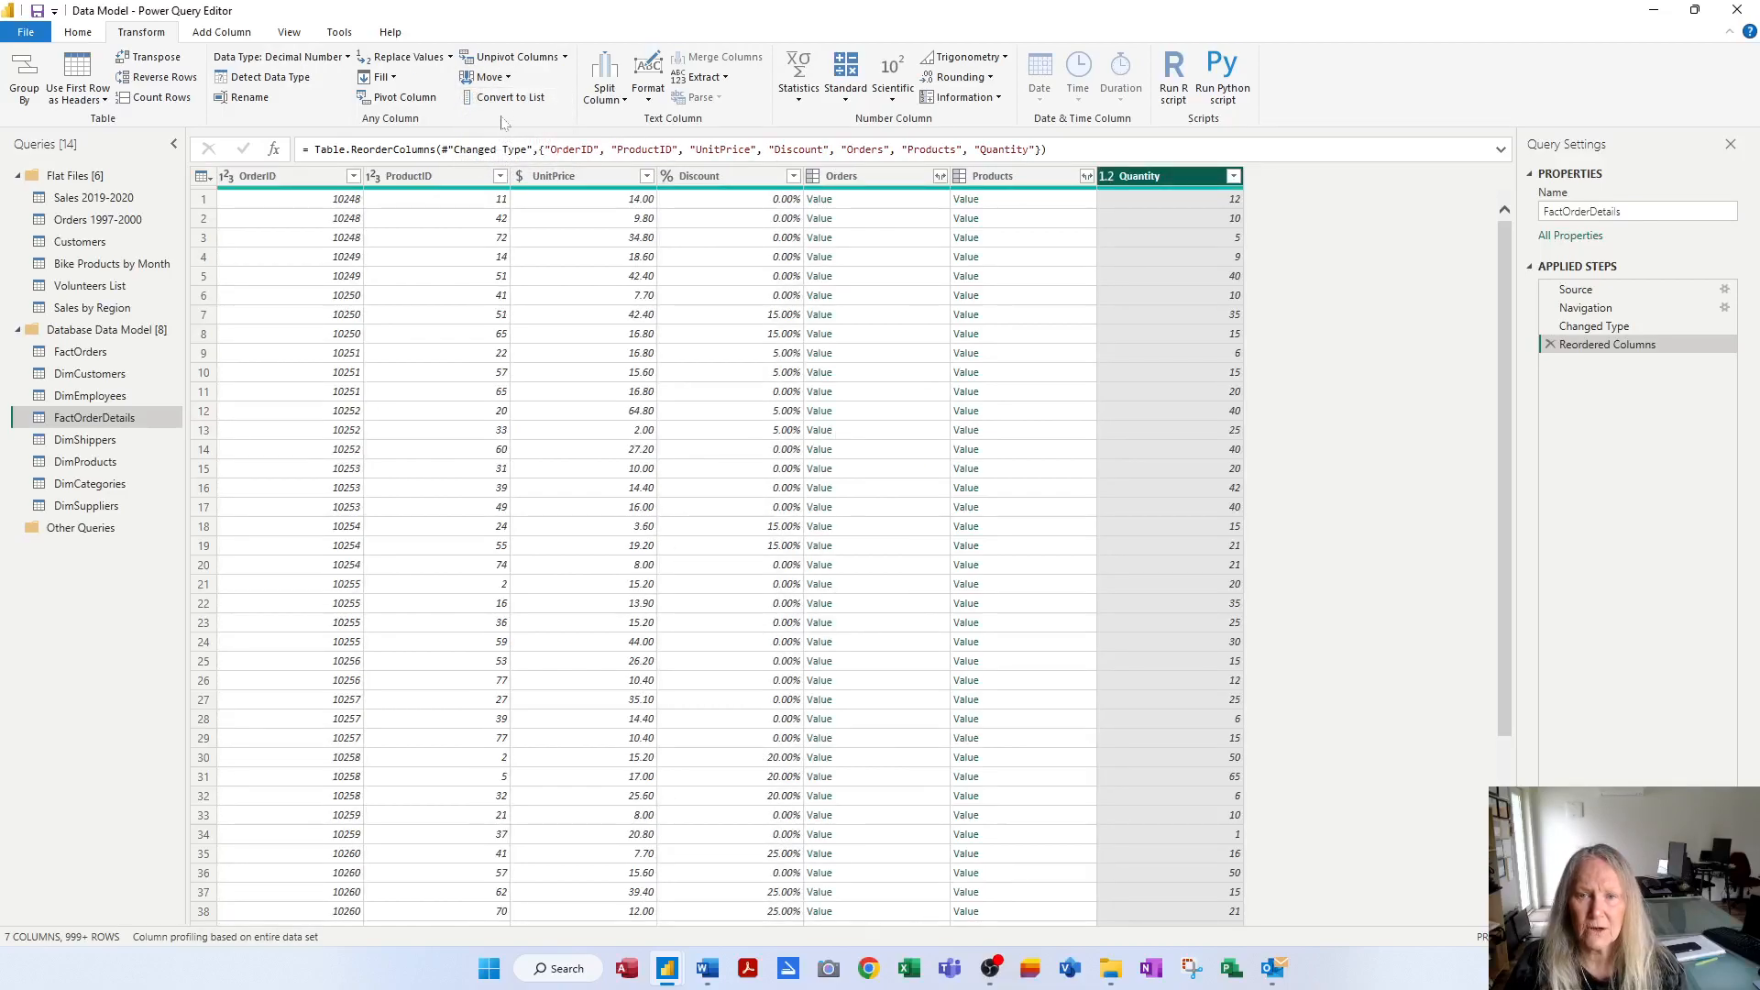
Move the Quantity column left and place it between the UnitPrice and Discount columns.
{"action": "left_click", "coordinate": [493, 78]}
{"action": "left_click", "coordinate": [515, 107]}
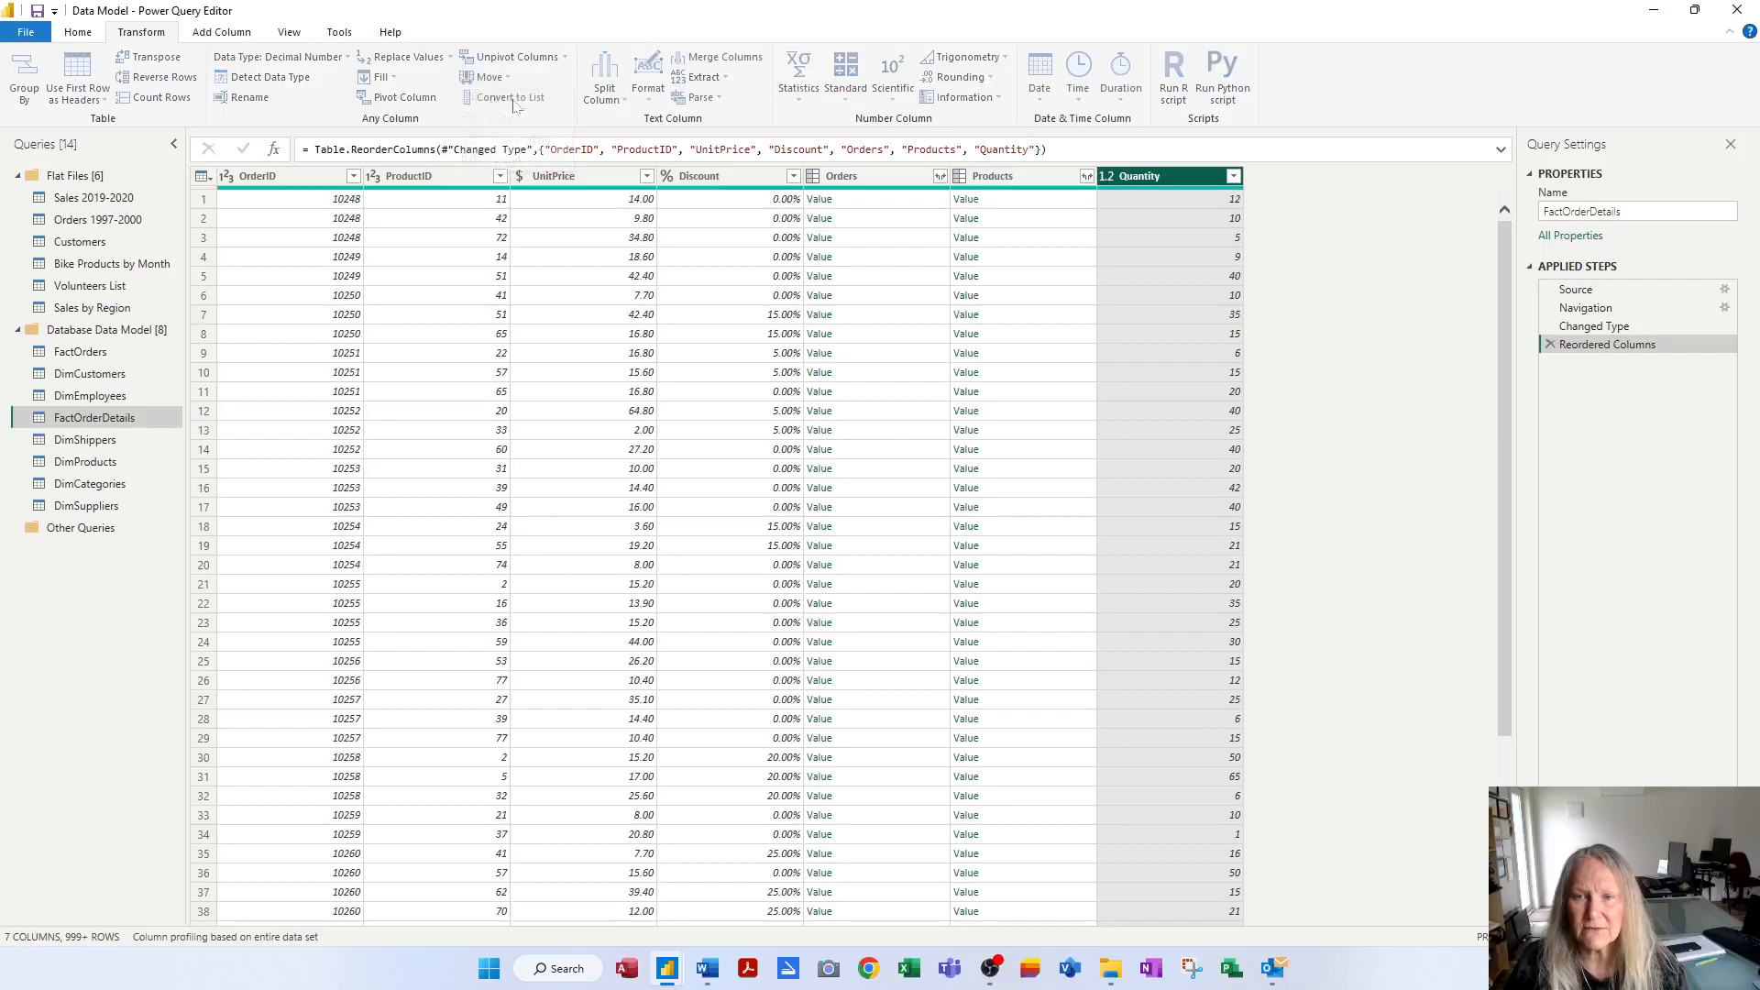
{"action": "left_click", "coordinate": [494, 78]}
{"action": "left_click", "coordinate": [510, 104]}
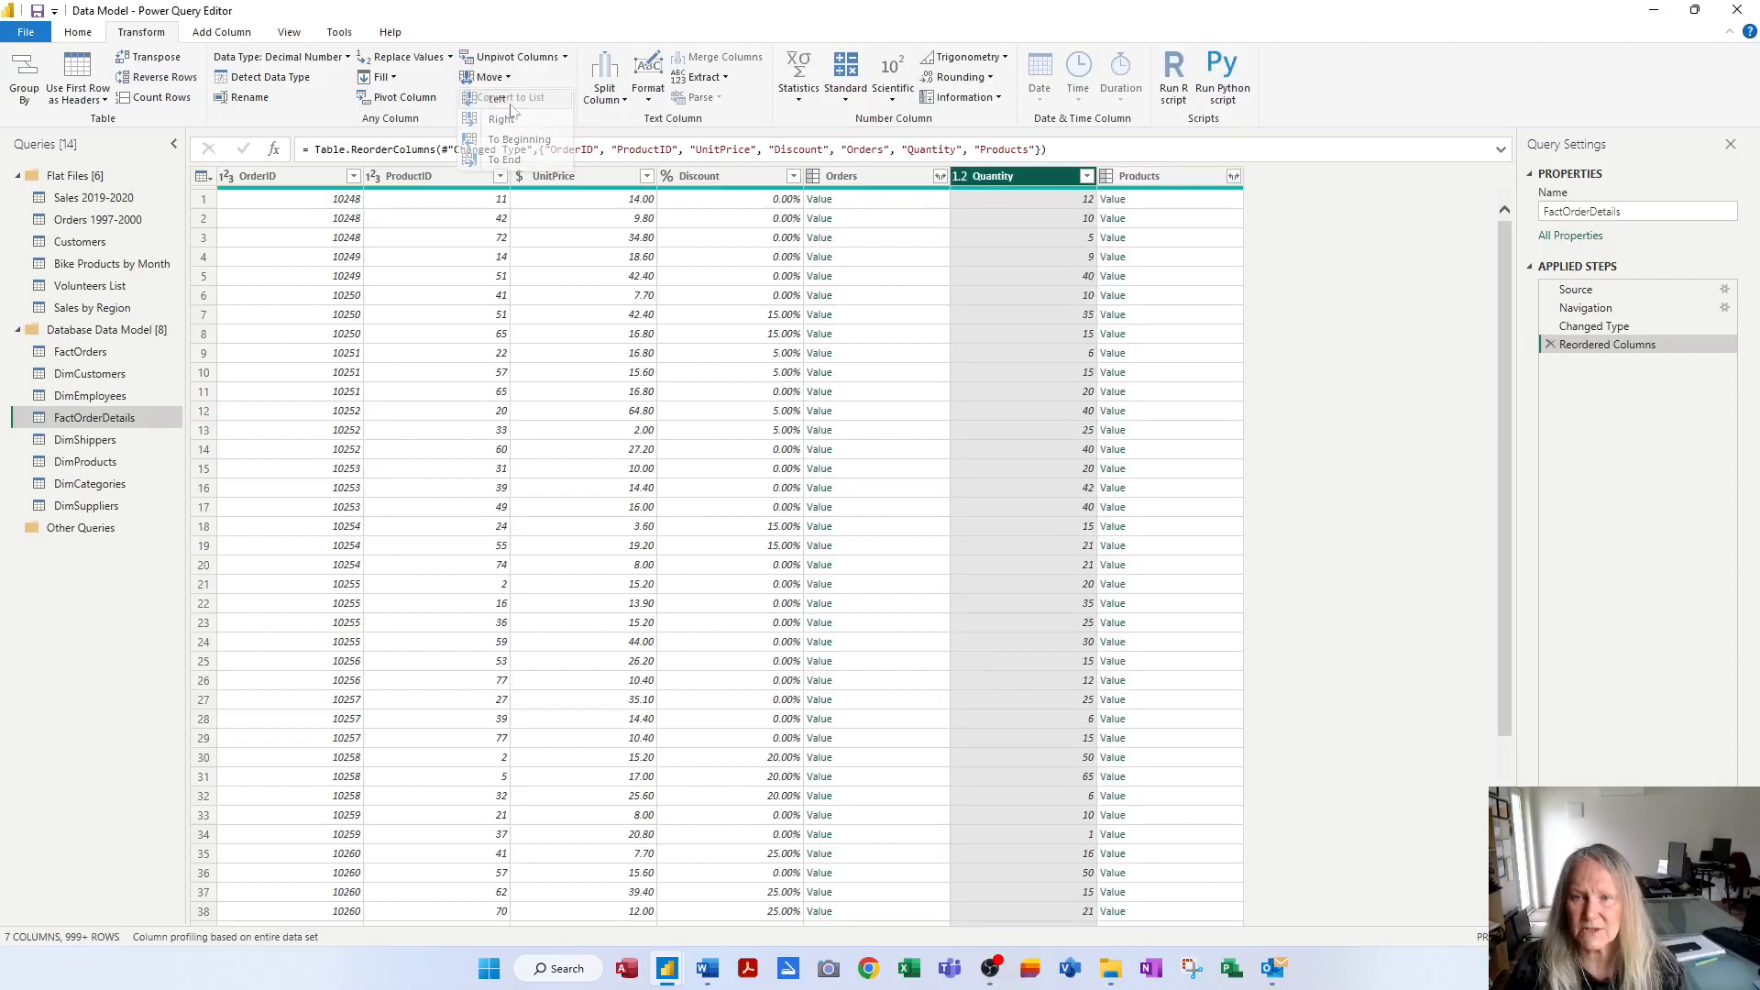
{"action": "left_click_drag", "start_coordinate": [882, 181], "coordinate": [732, 200]}
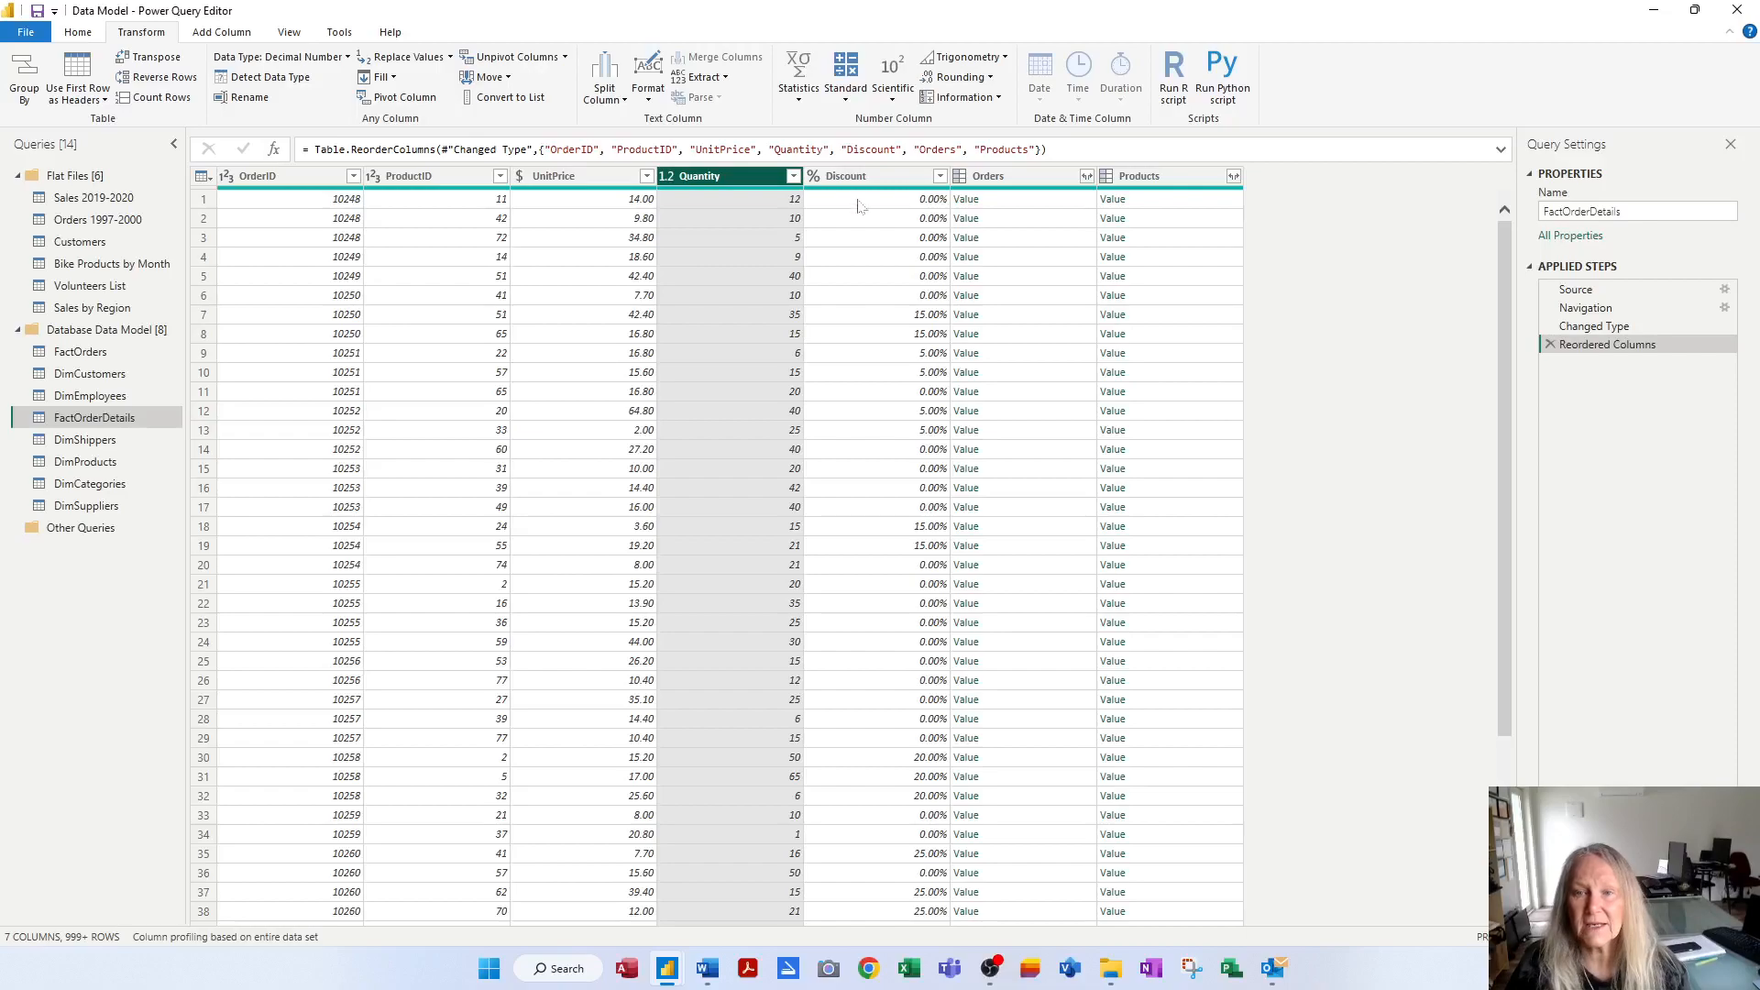
Filter the Quantity column to keep rows greater than or equal to 10 and less than or equal to 20.
{"action": "left_click", "coordinate": [794, 176]}
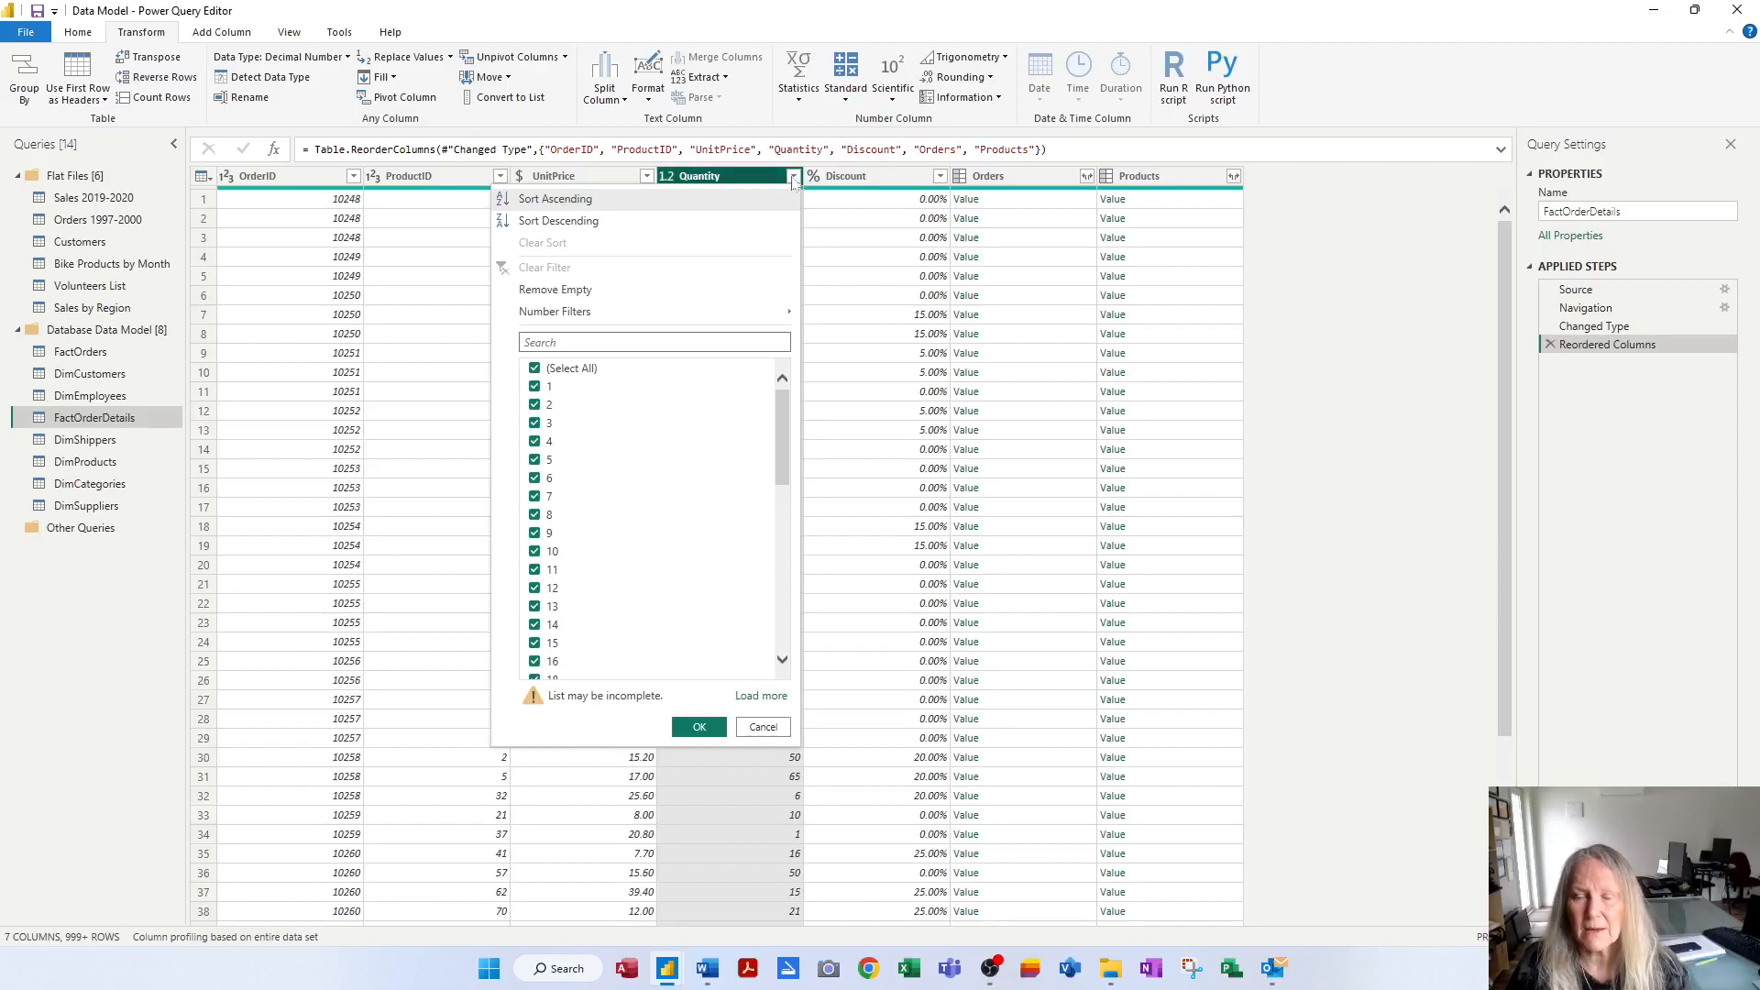
{"action": "mouse_move", "coordinate": [662, 316]}
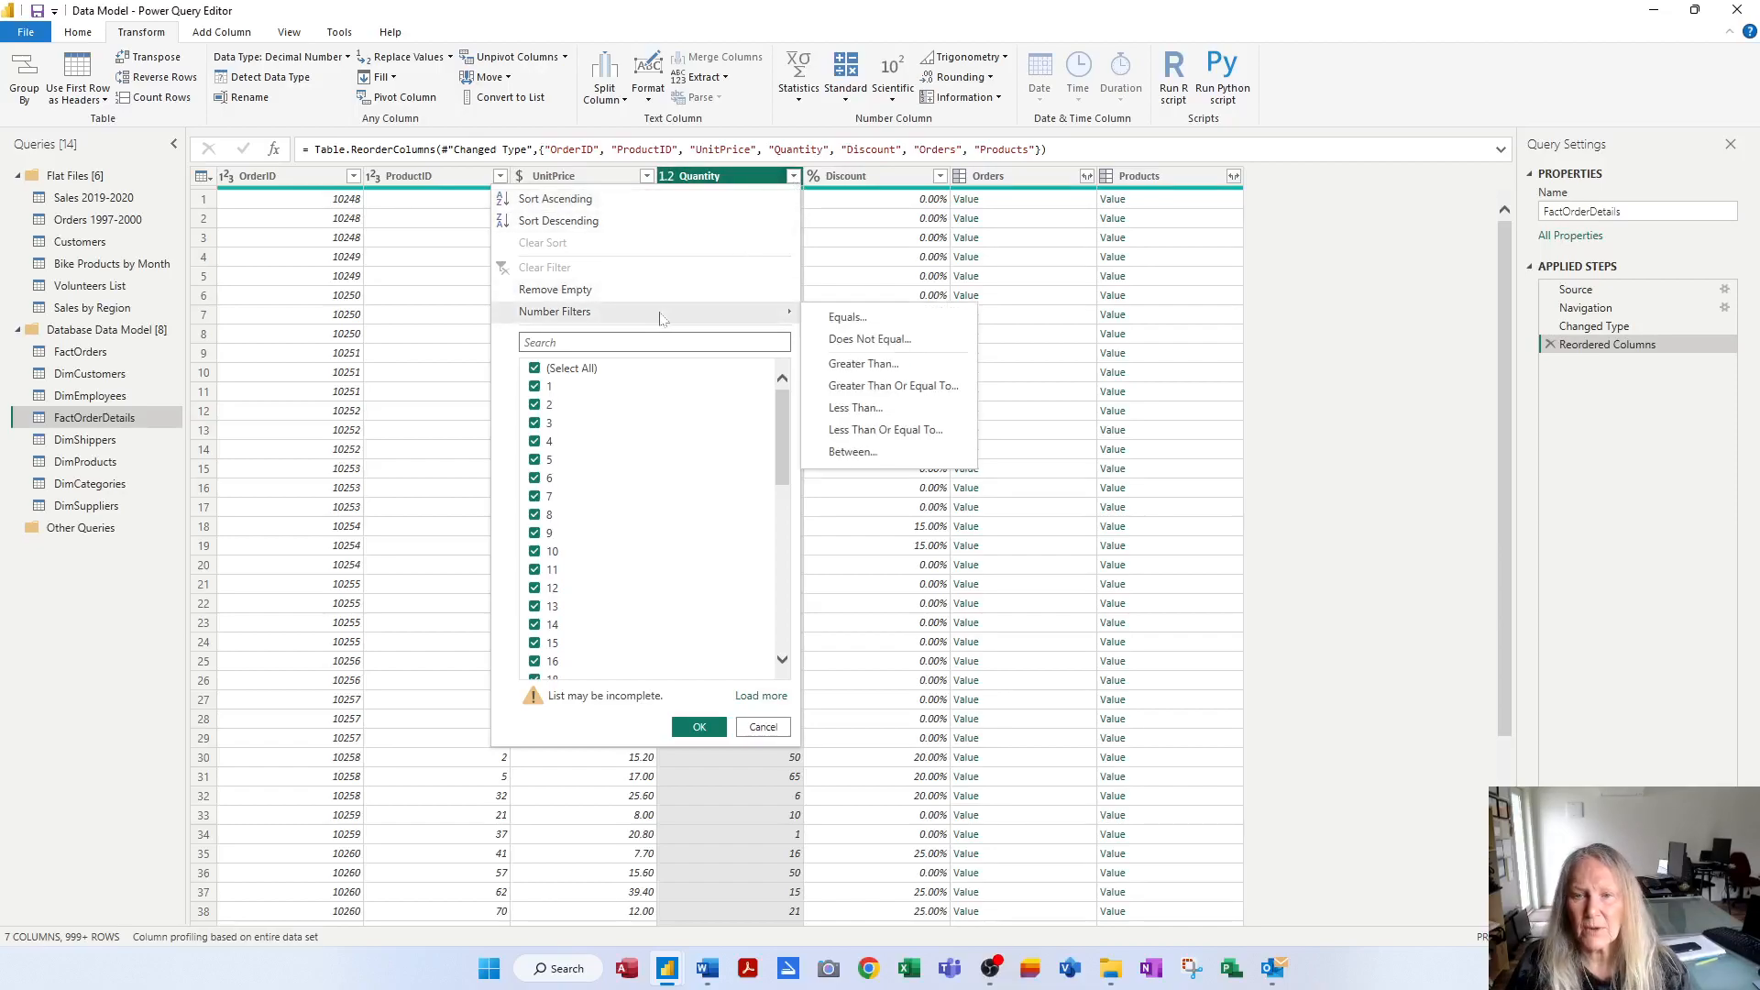
{"action": "left_click", "coordinate": [857, 453]}
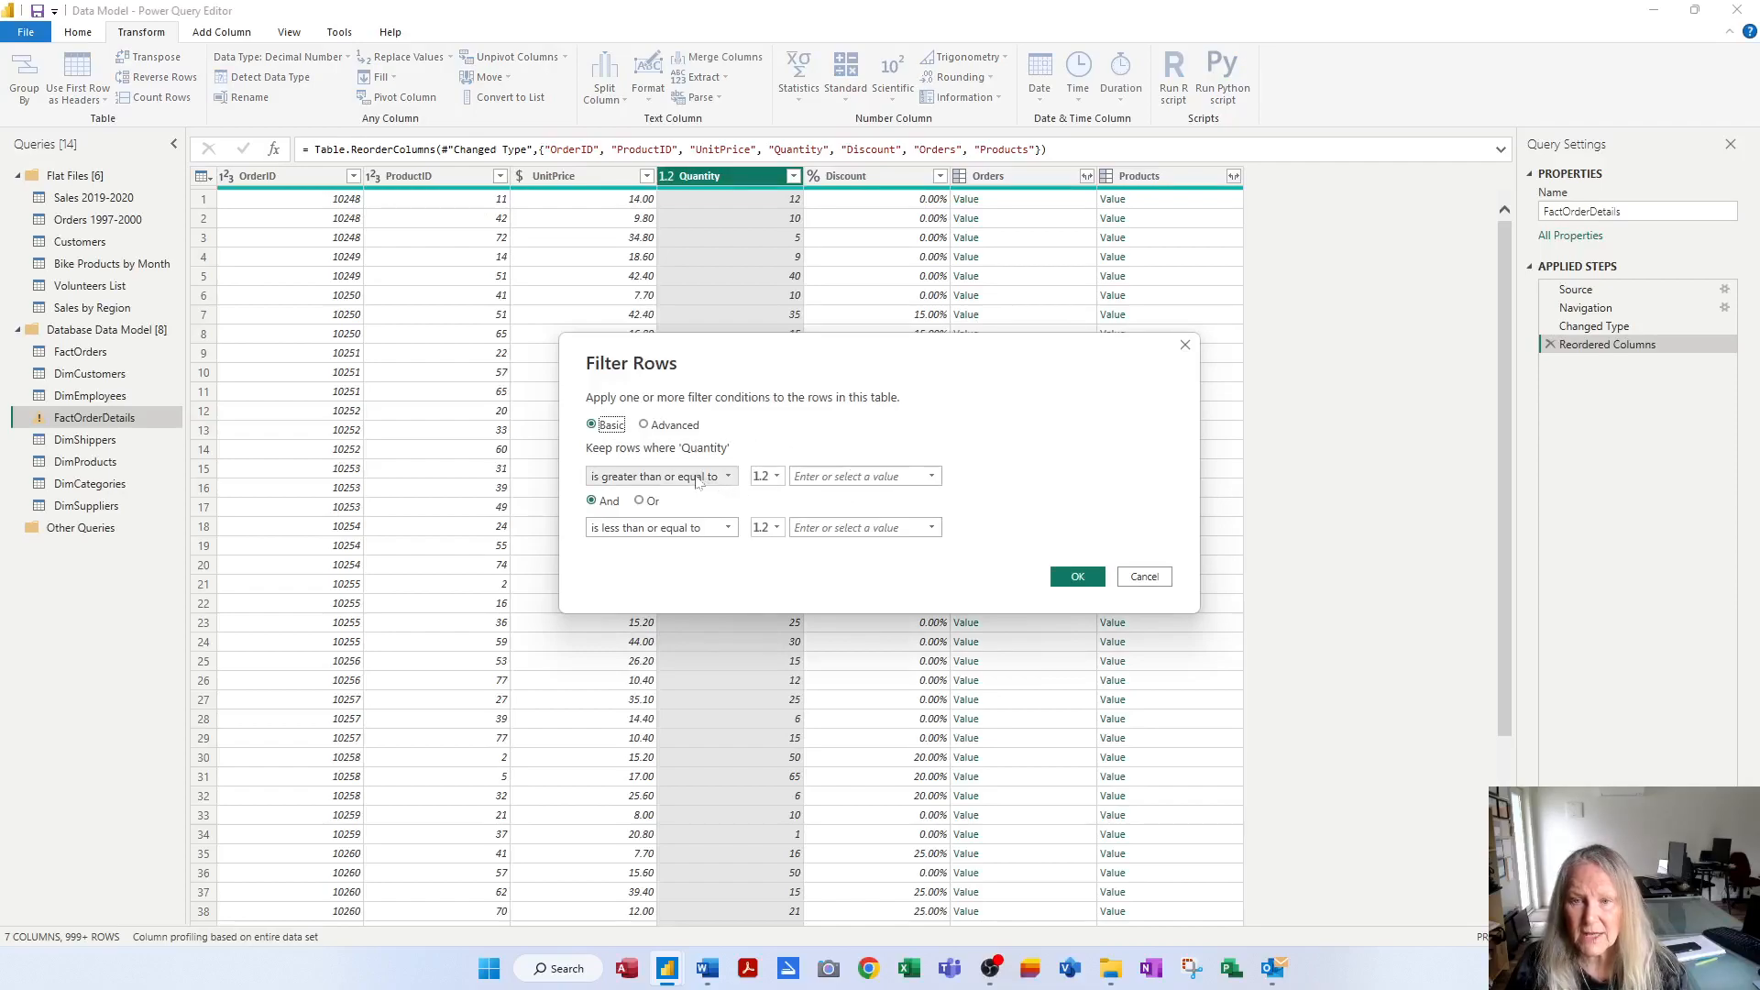
{"action": "left_click", "coordinate": [820, 475]}
{"action": "type", "text": "10"}
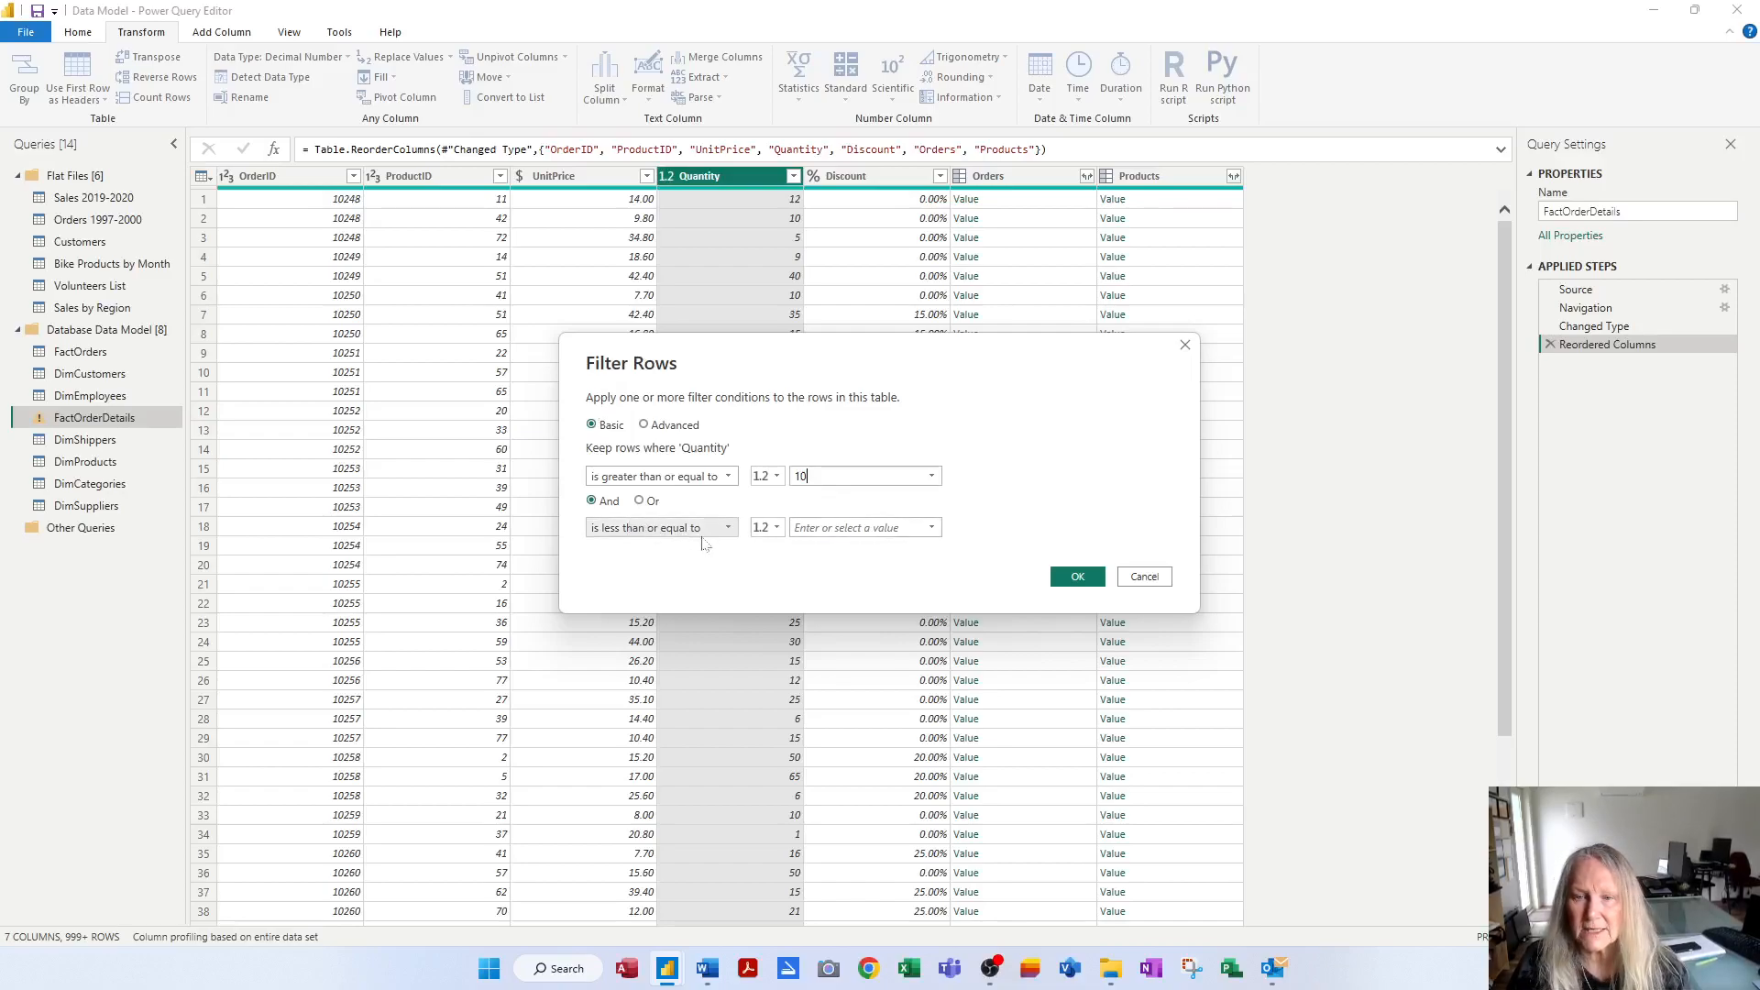
{"action": "left_click", "coordinate": [811, 529]}
{"action": "type", "text": "20"}
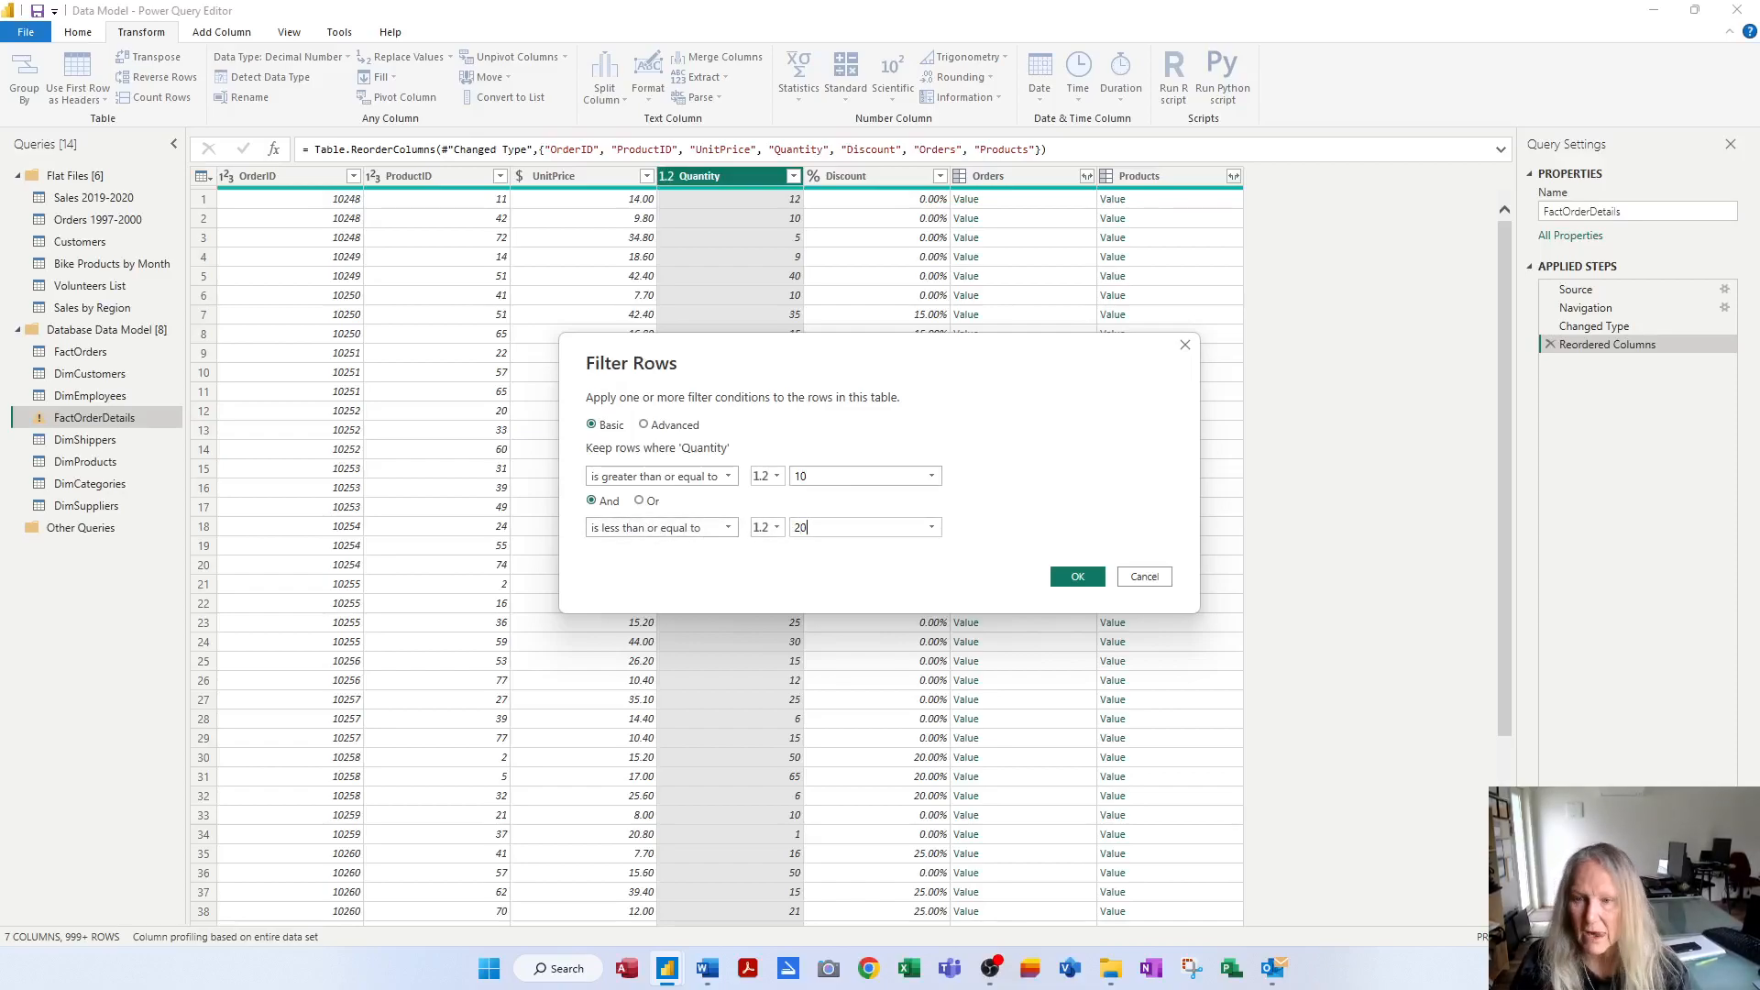
{"action": "left_click", "coordinate": [1078, 578]}
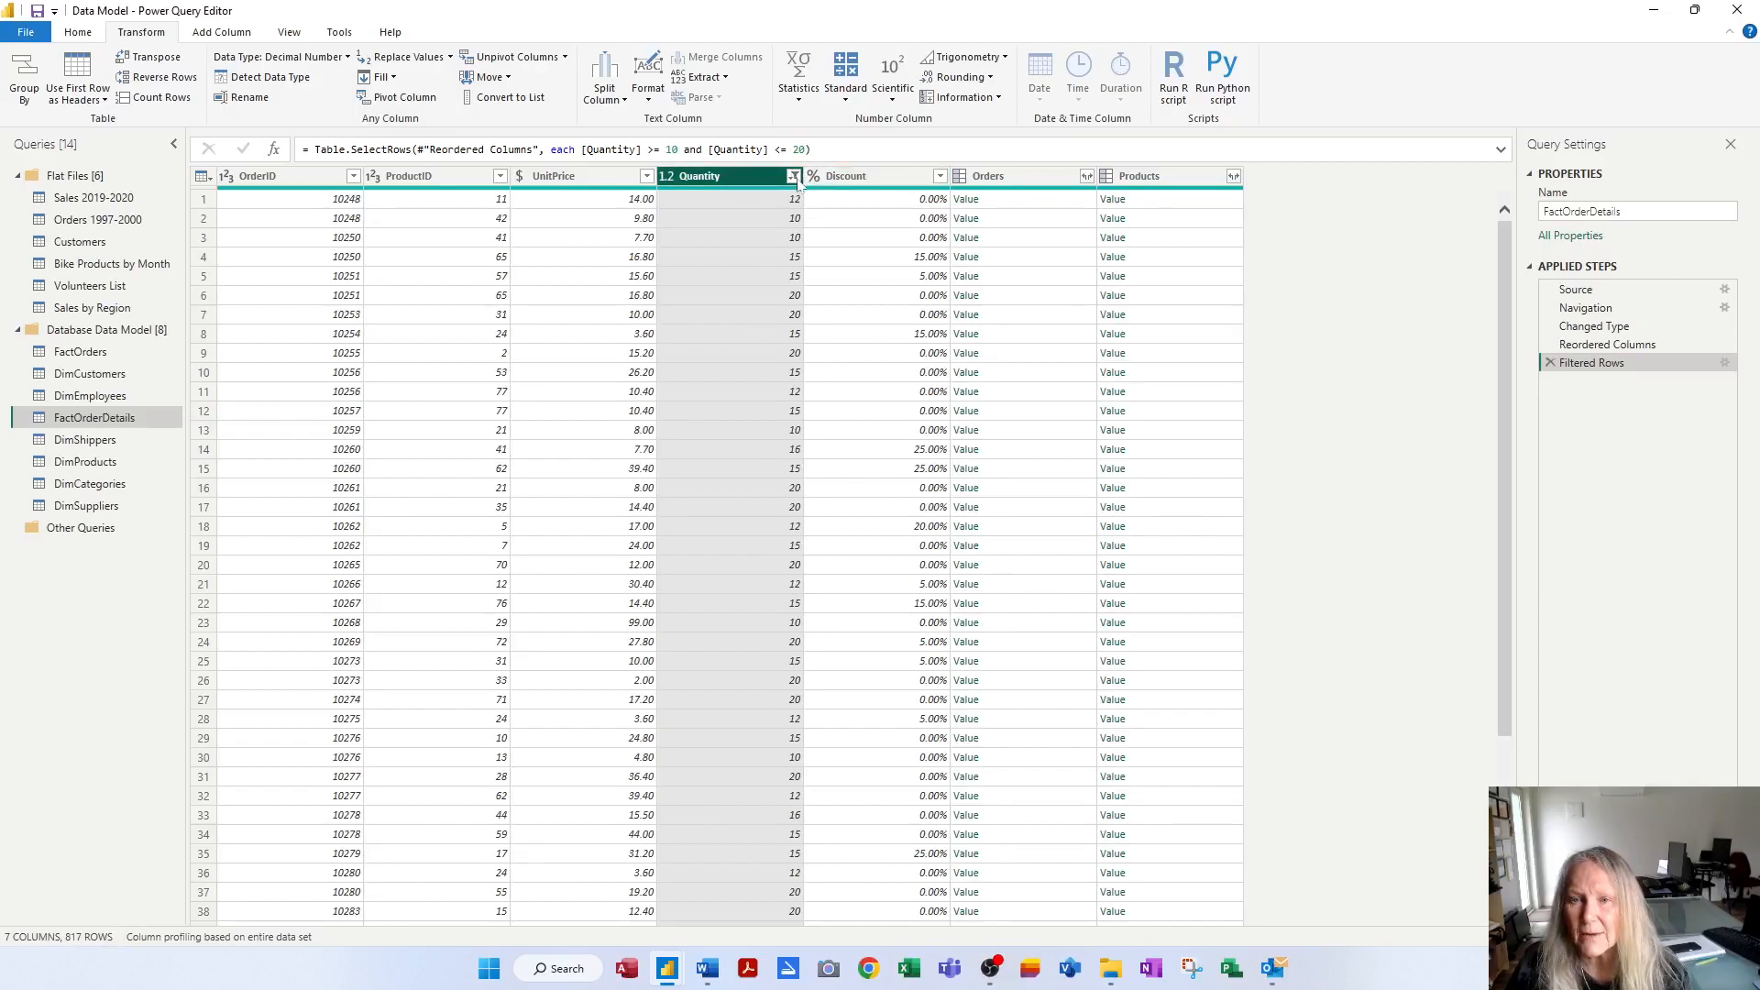
Clear the filter on the Quantity column.
{"action": "left_click", "coordinate": [880, 392]}
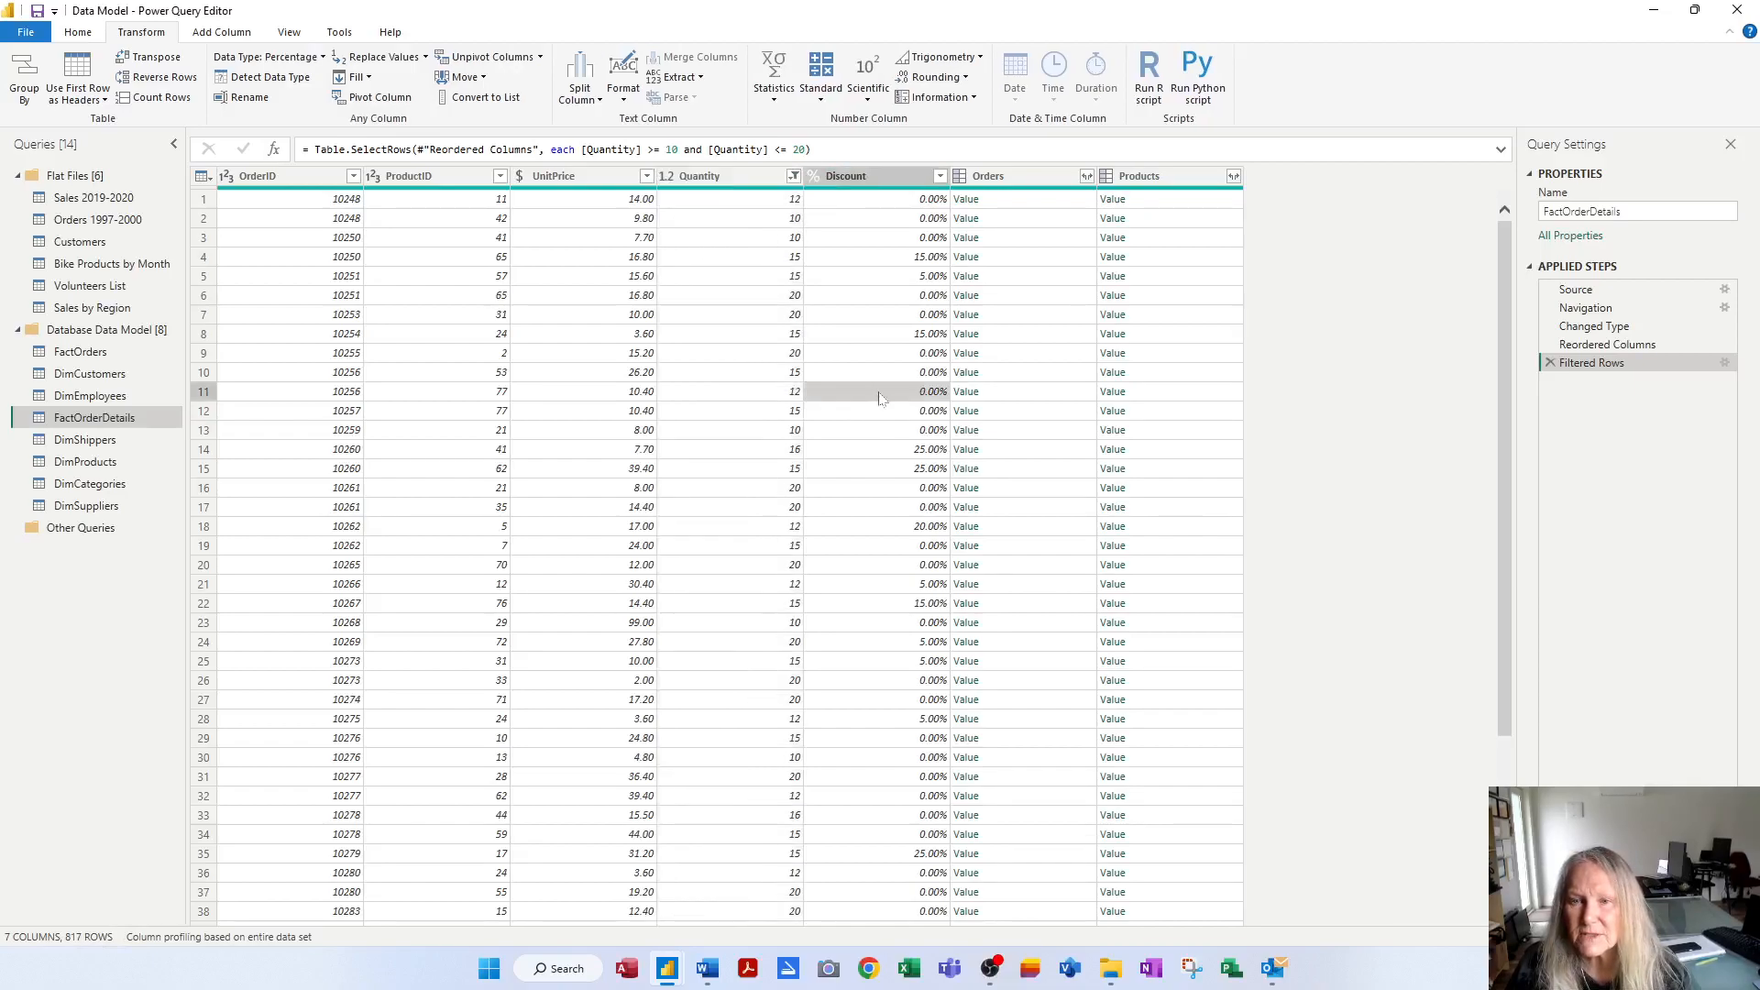
{"action": "left_click", "coordinate": [794, 177]}
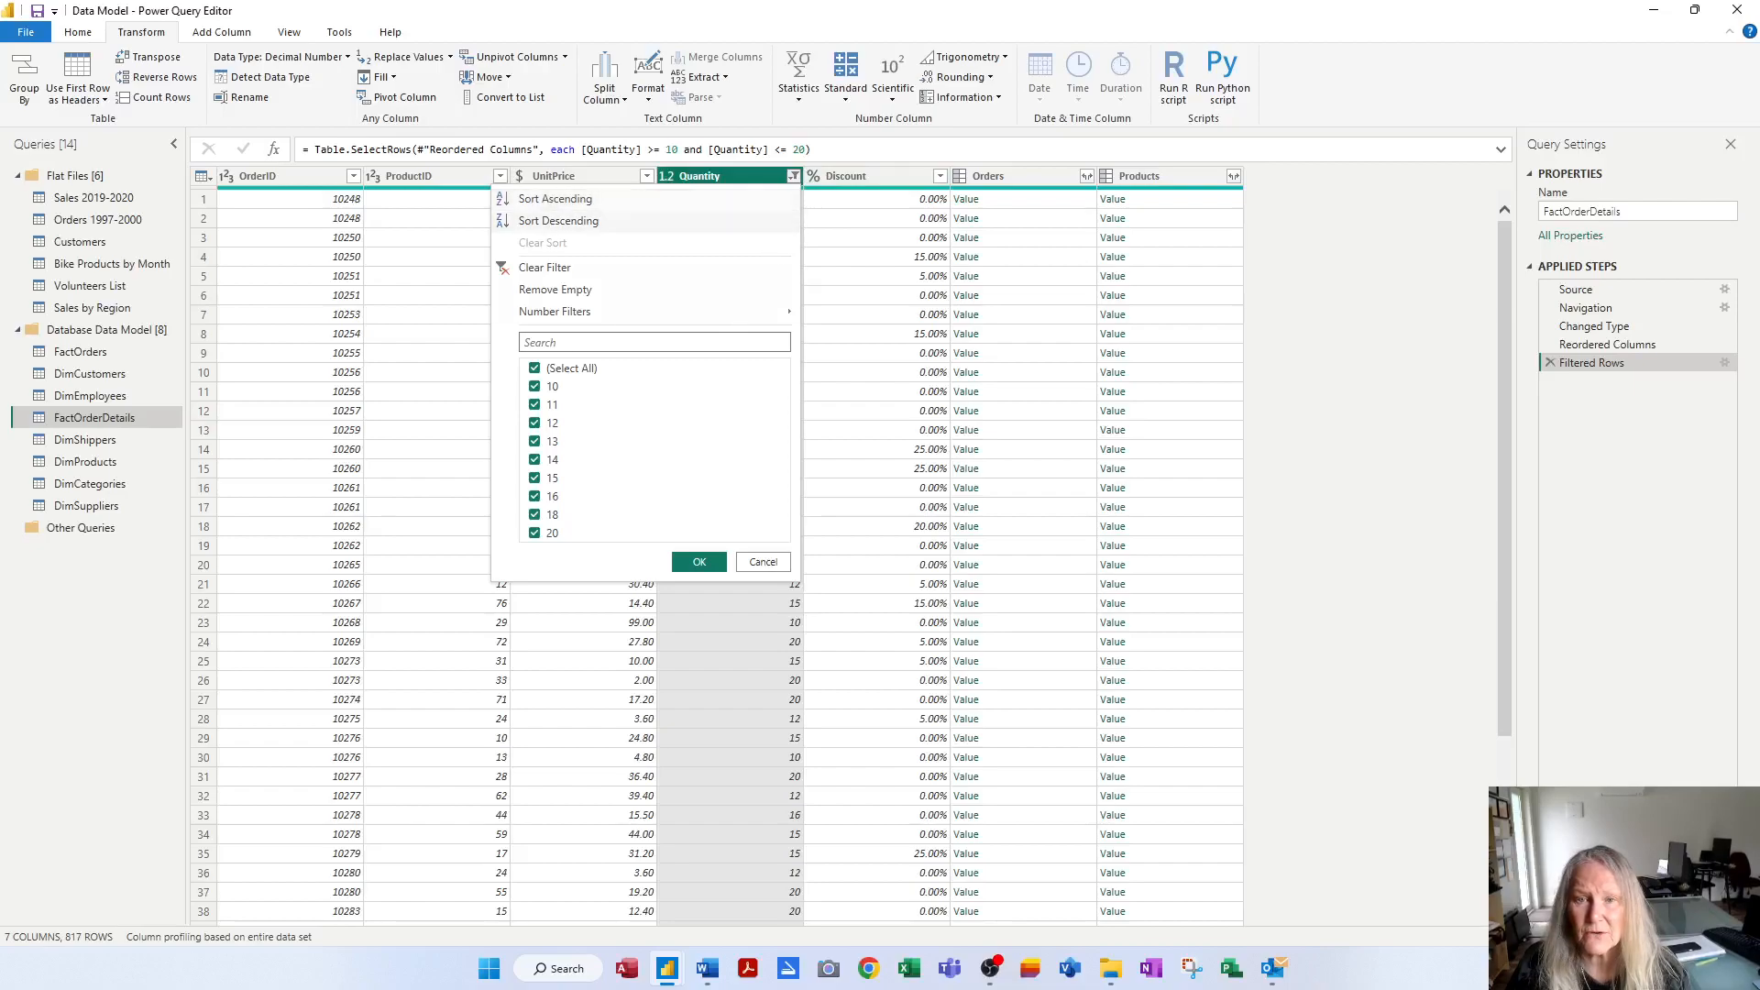
{"action": "left_click", "coordinate": [541, 268]}
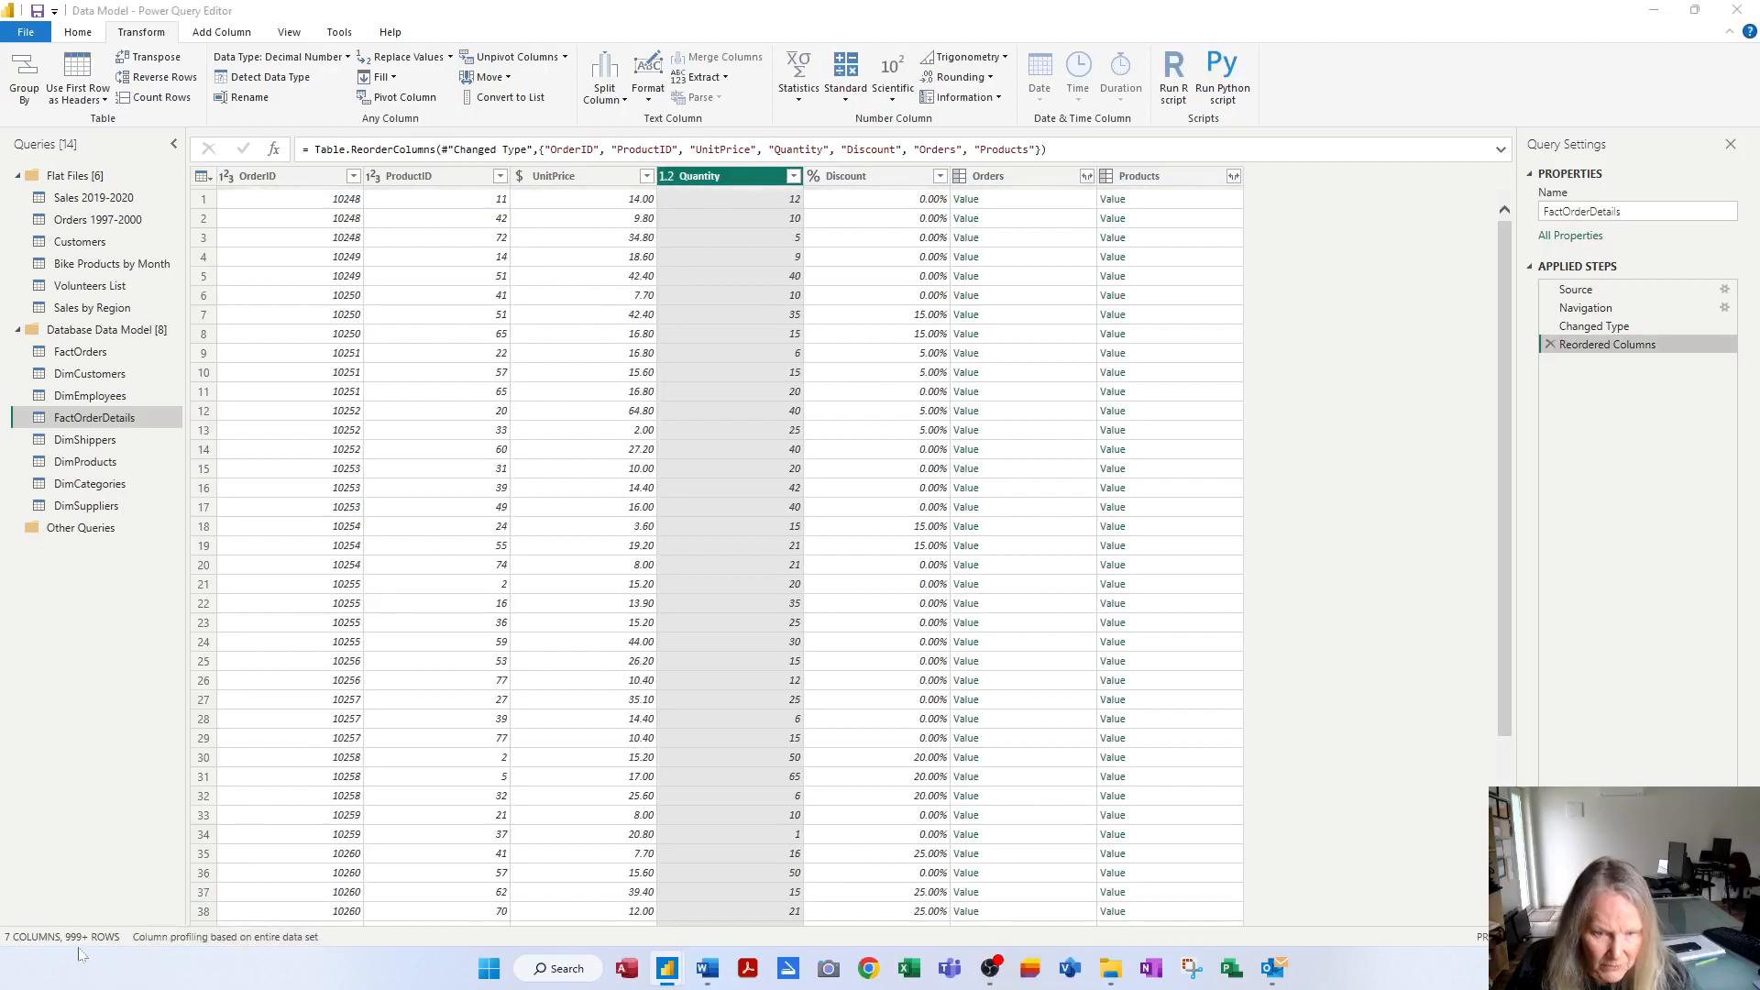
{"action": "left_click", "coordinate": [738, 415]}
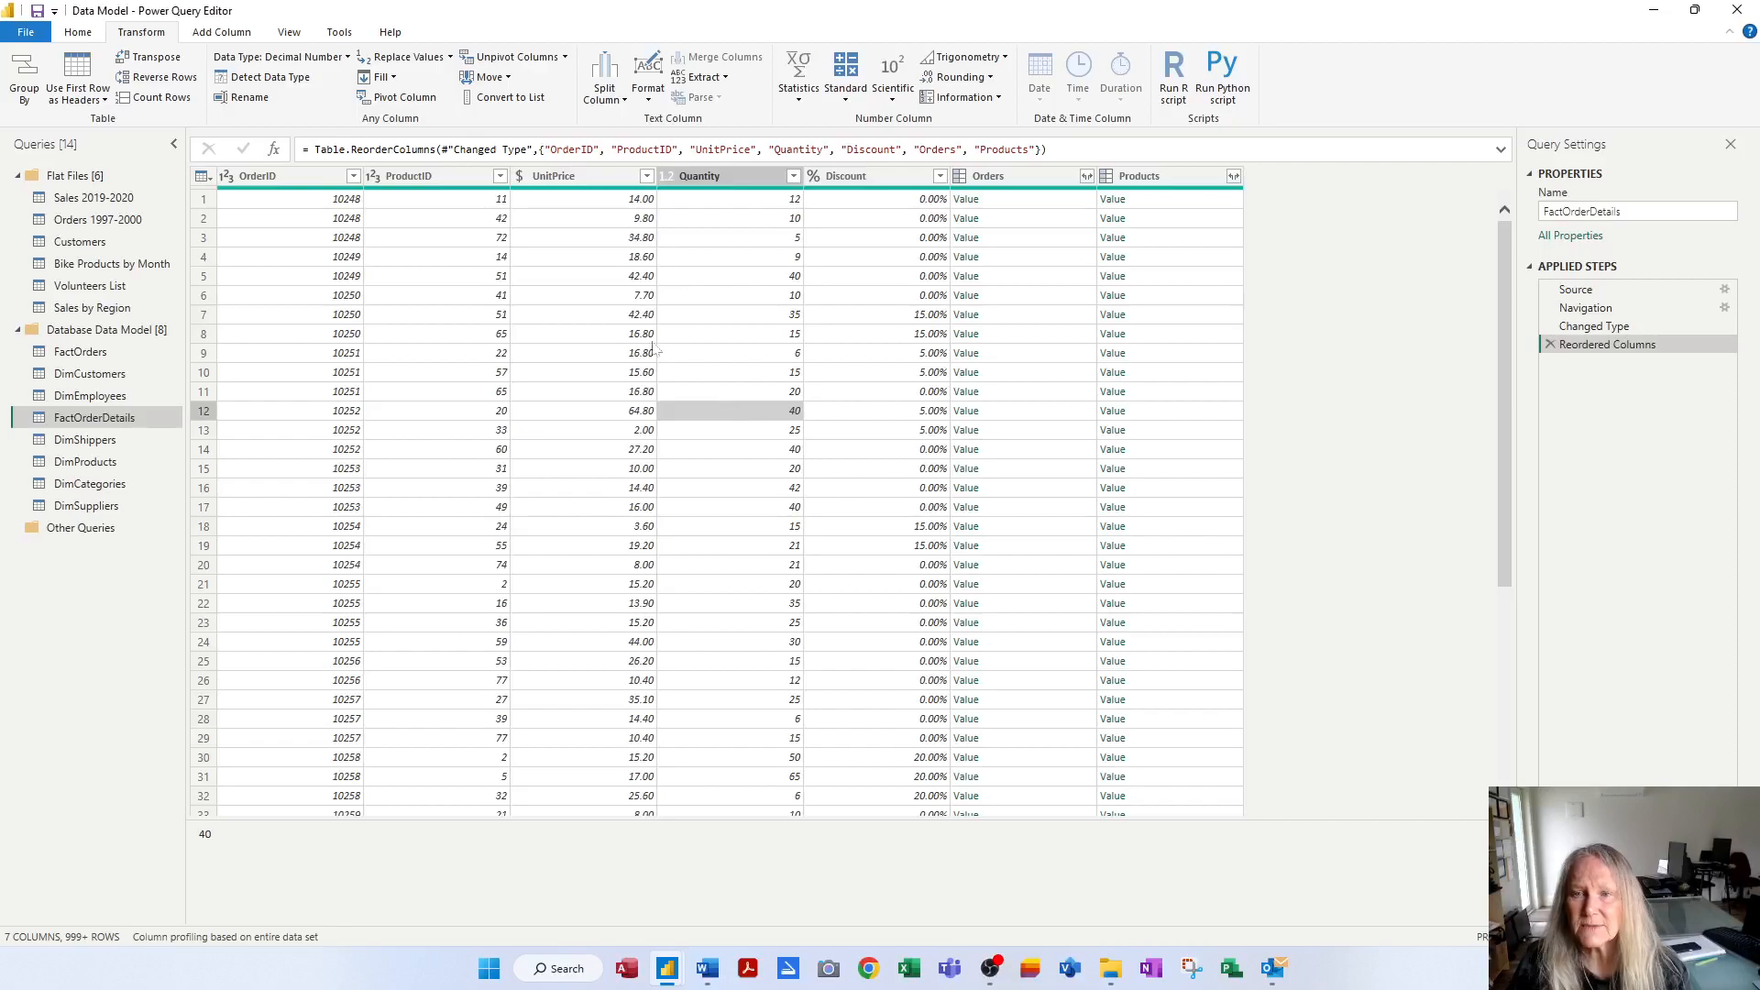
{"action": "left_click", "coordinate": [798, 181]}
{"action": "left_click", "coordinate": [794, 177]}
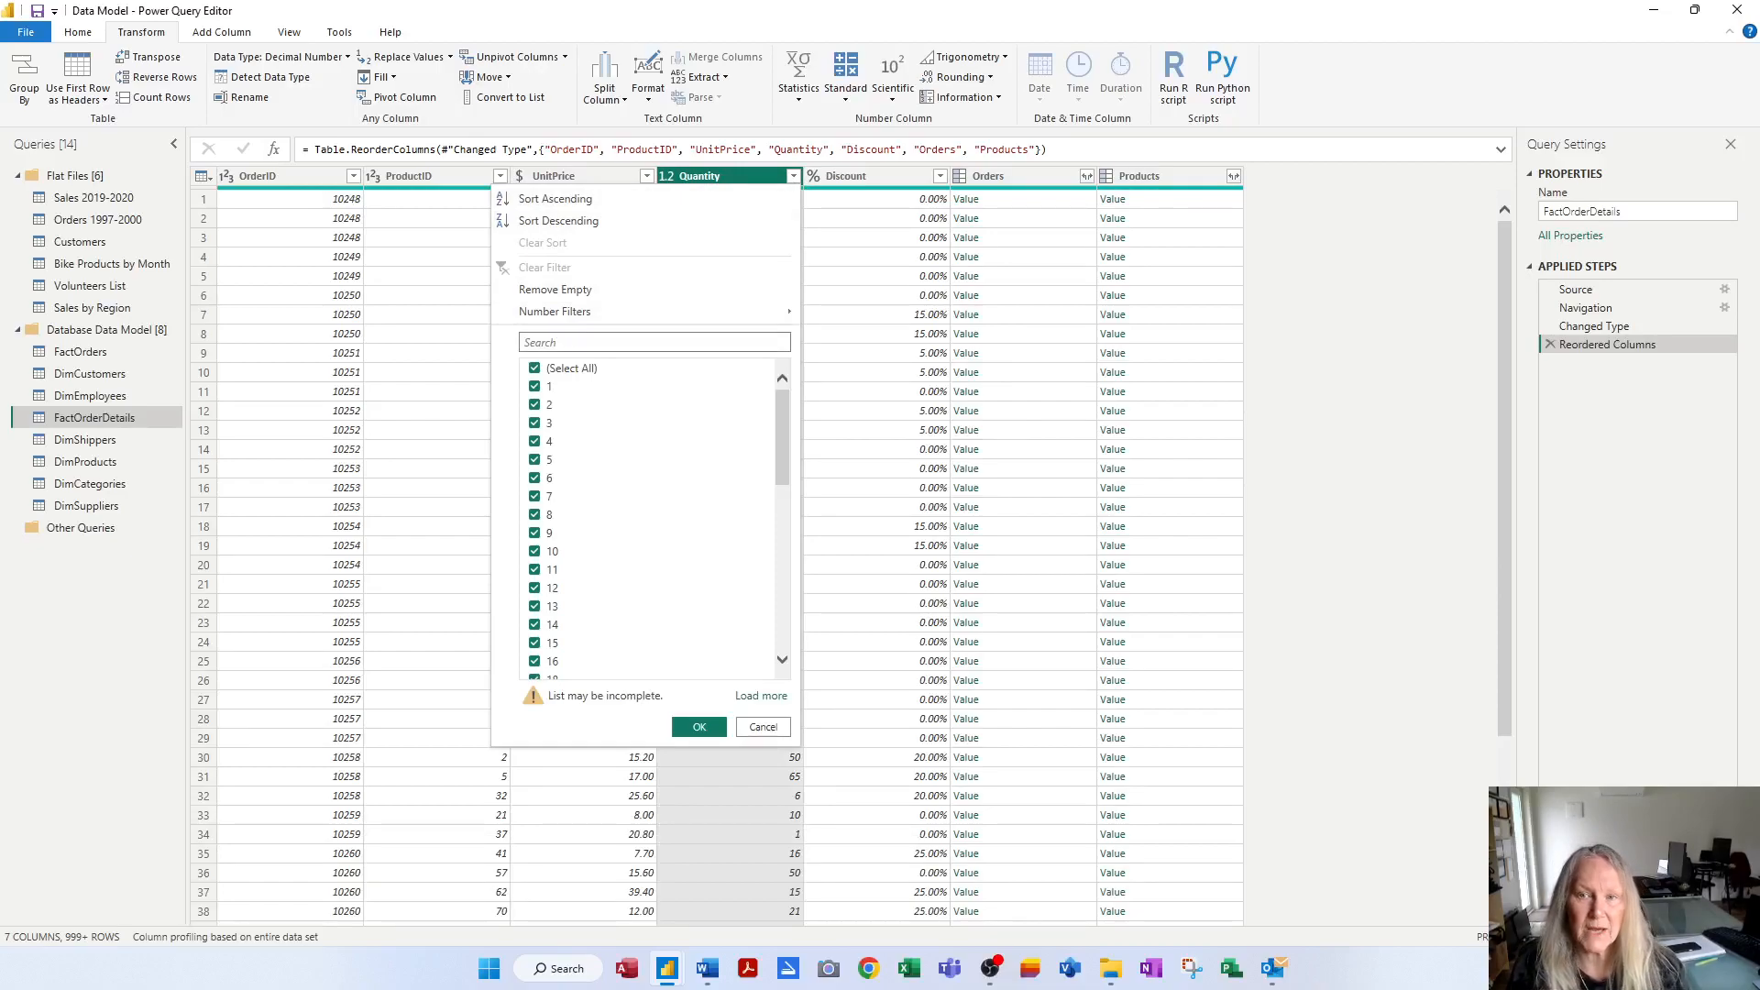
{"action": "left_click", "coordinate": [846, 300]}
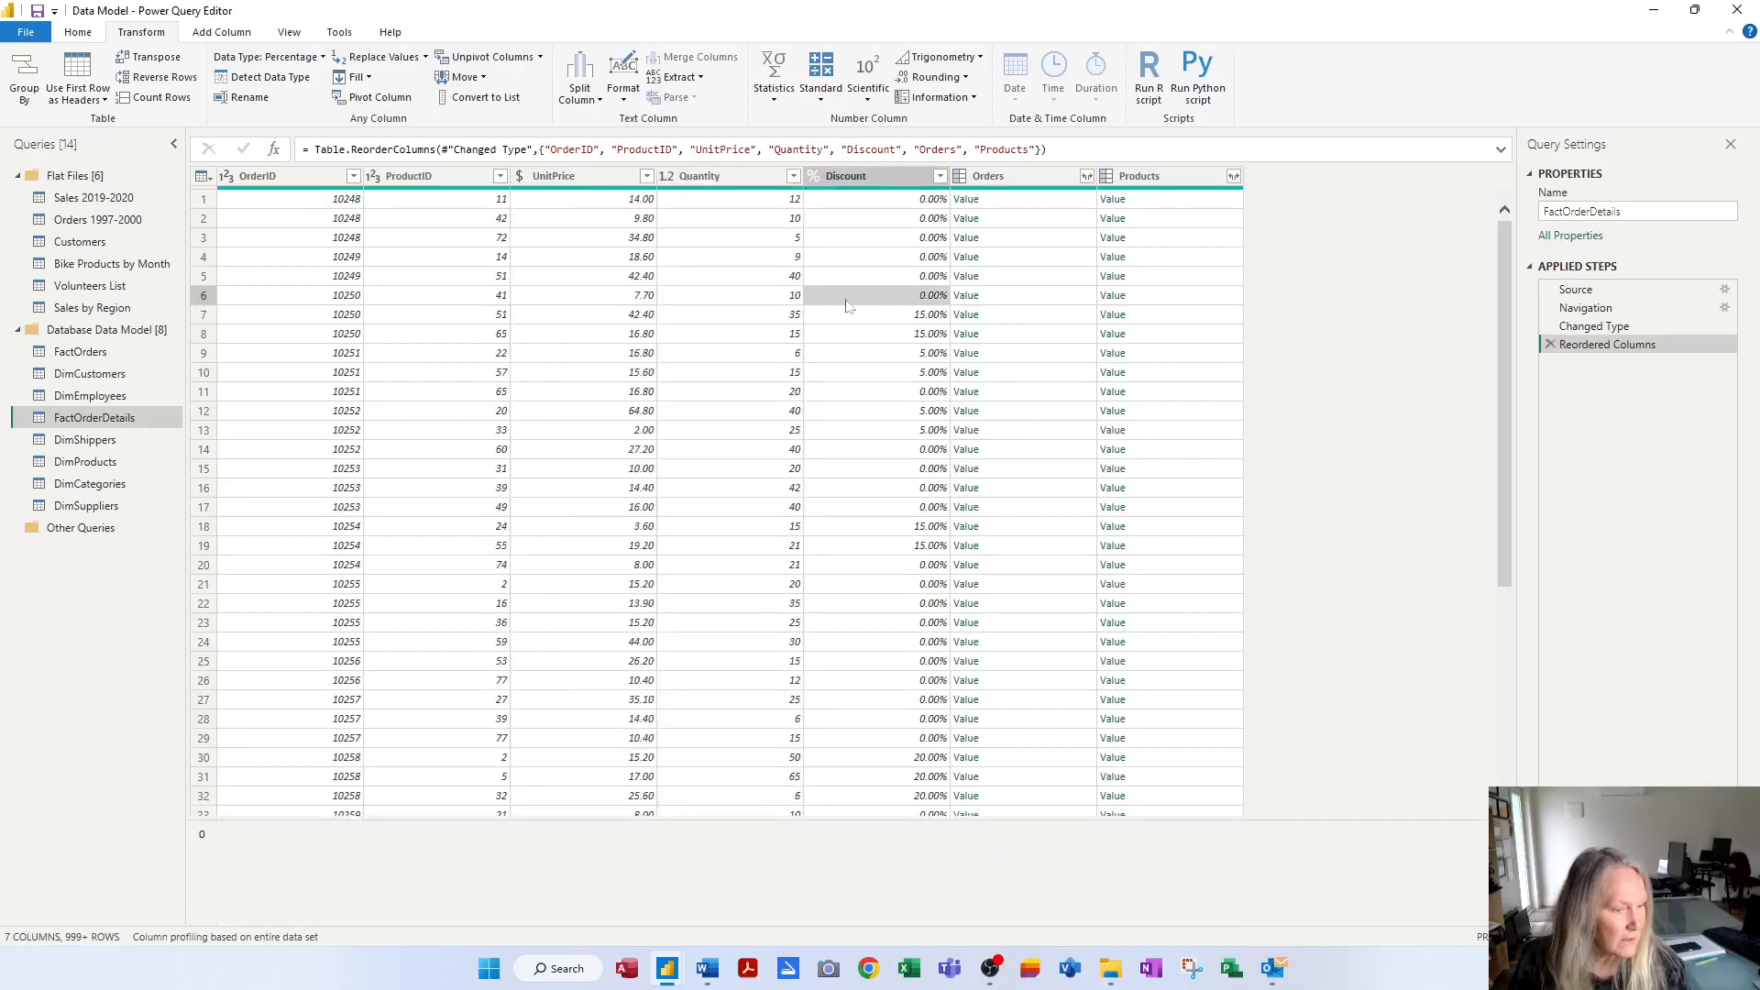